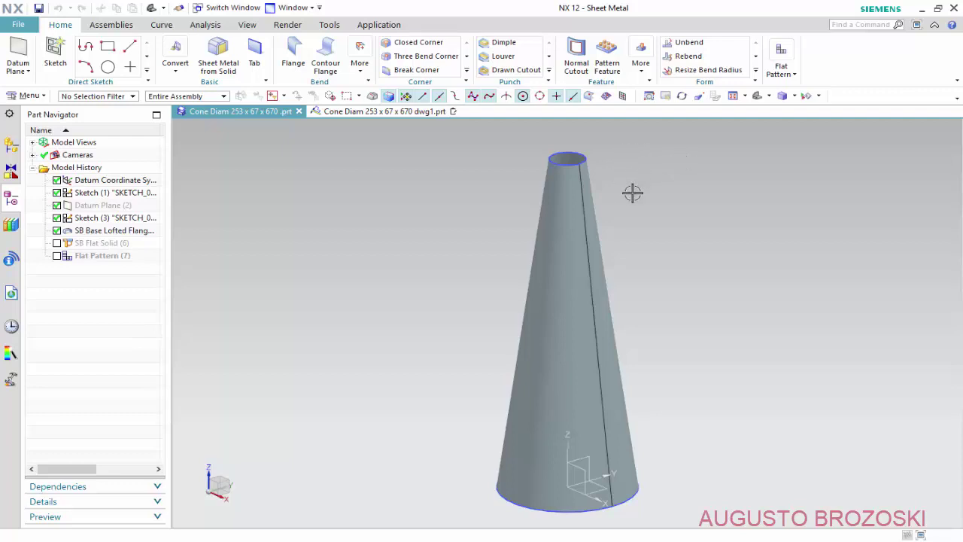
Step: Zoom and orbit the sheet-metal cone to look down into it
scroll(633, 193, "up", 2)
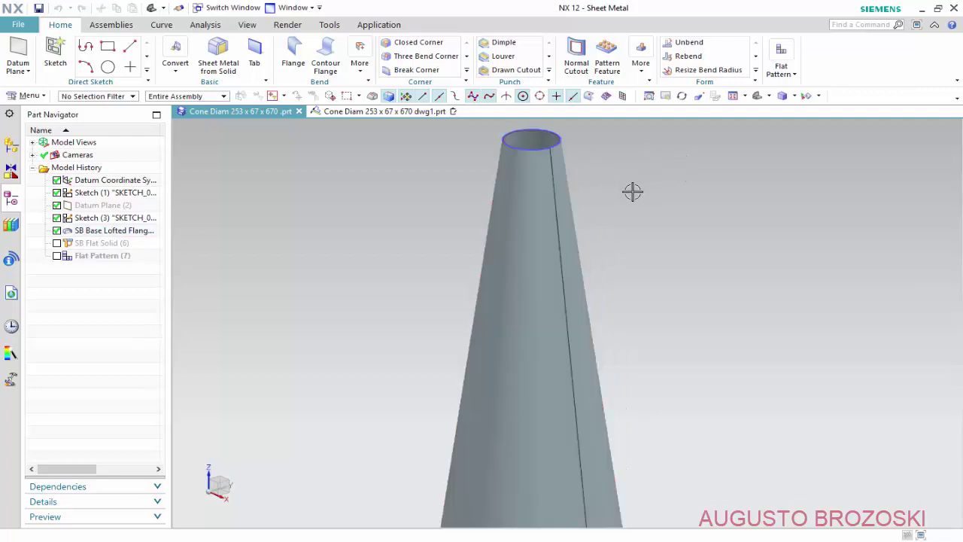
scroll(633, 192, "down", 2)
mouse_move(585, 334)
middle_mouse_down()
mouse_move(592, 235)
mouse_move(584, 379)
middle_mouse_up()
scroll(559, 369, "up", 1)
scroll(564, 378, "up", 2)
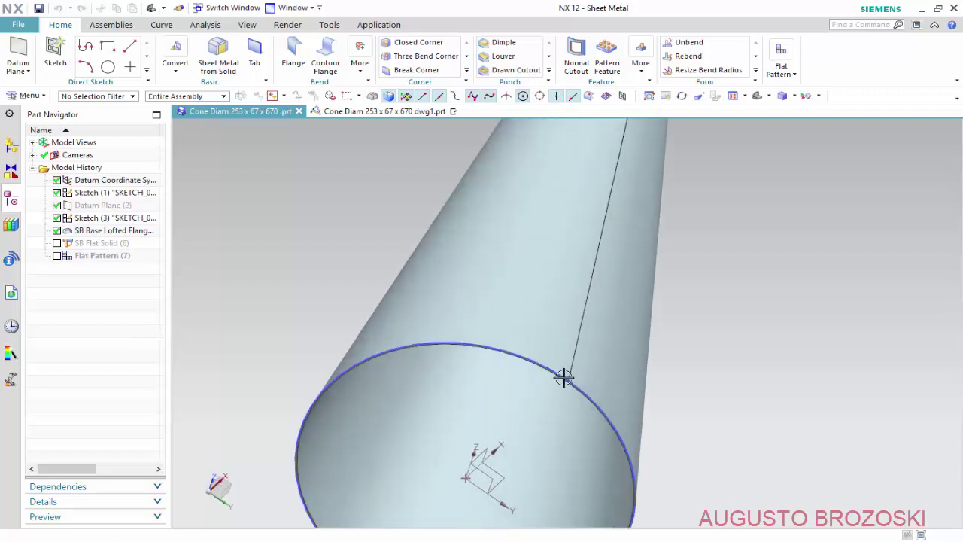
scroll(565, 377, "up", 2)
scroll(574, 372, "up", 3)
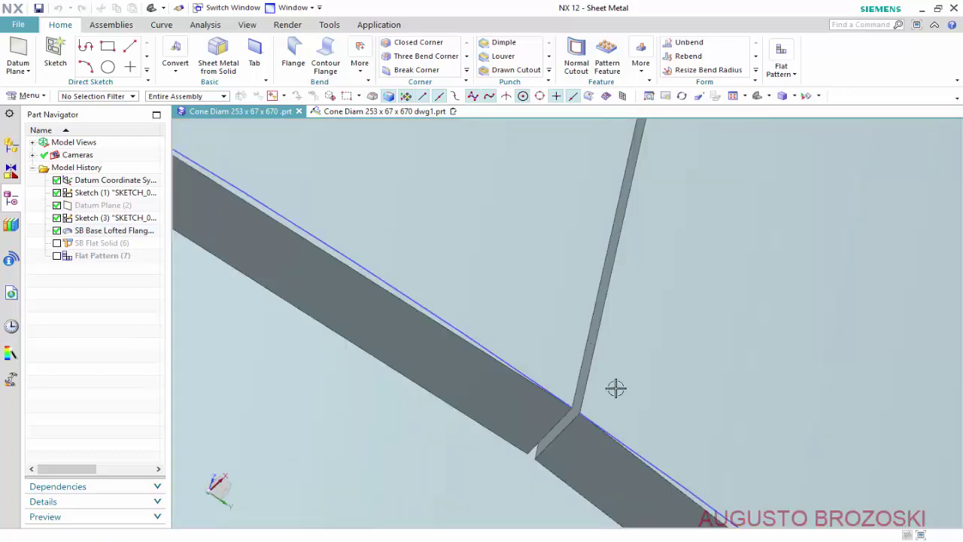
Step: Zoom back out and display the cone's dwg1 drawing sheet
scroll(612, 344, "down", 2)
scroll(619, 281, "down", 2)
scroll(473, 236, "down", 2)
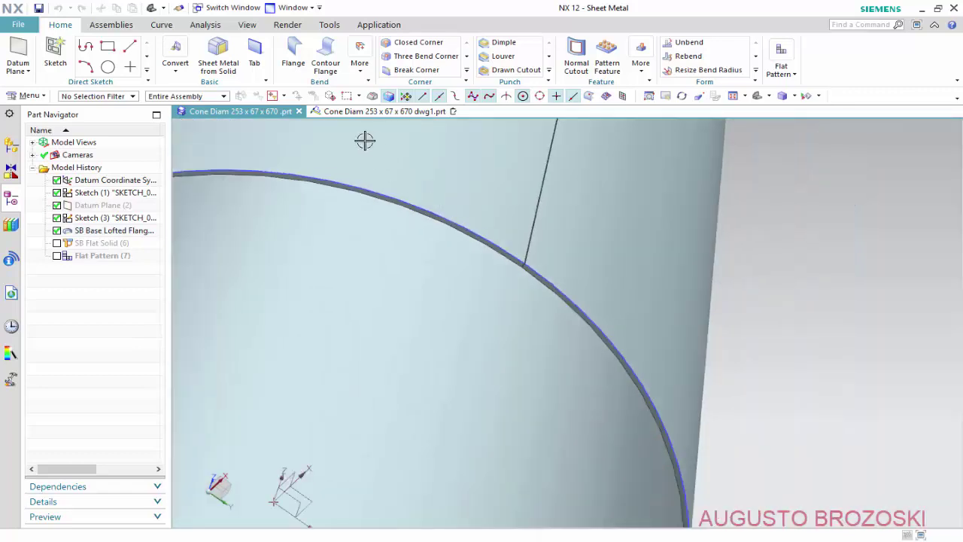
left_click(365, 112)
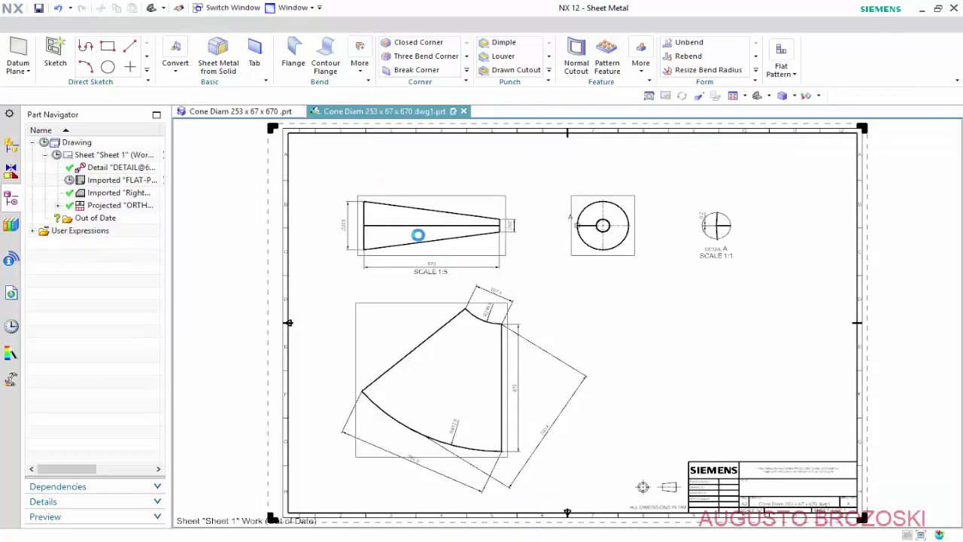
scroll(417, 235, "up", 3)
scroll(414, 233, "up", 2)
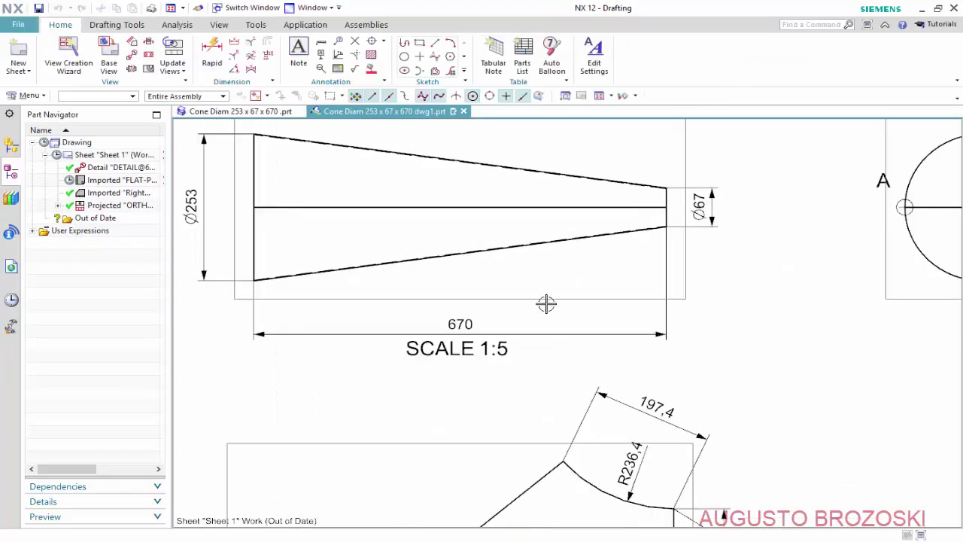
scroll(452, 273, "down", 3)
scroll(441, 273, "down", 2)
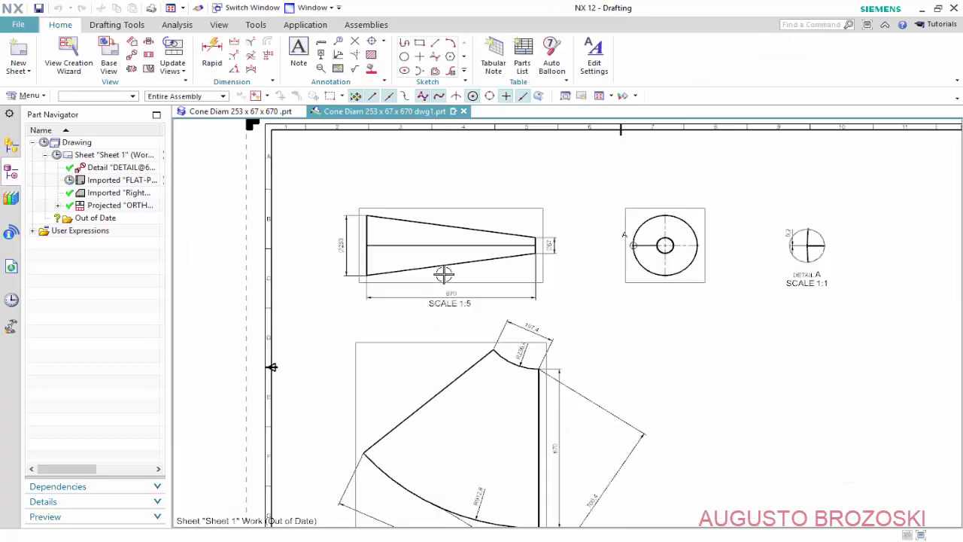
scroll(441, 282, "down", 2)
scroll(473, 401, "up", 5)
scroll(474, 400, "up", 2)
scroll(483, 349, "down", 1)
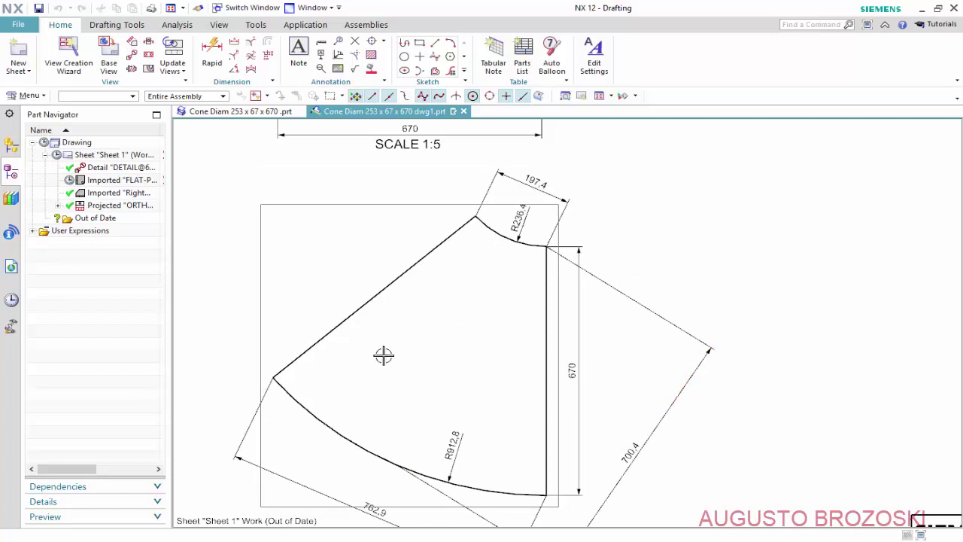
scroll(384, 355, "up", 1)
key("alt+Tab")
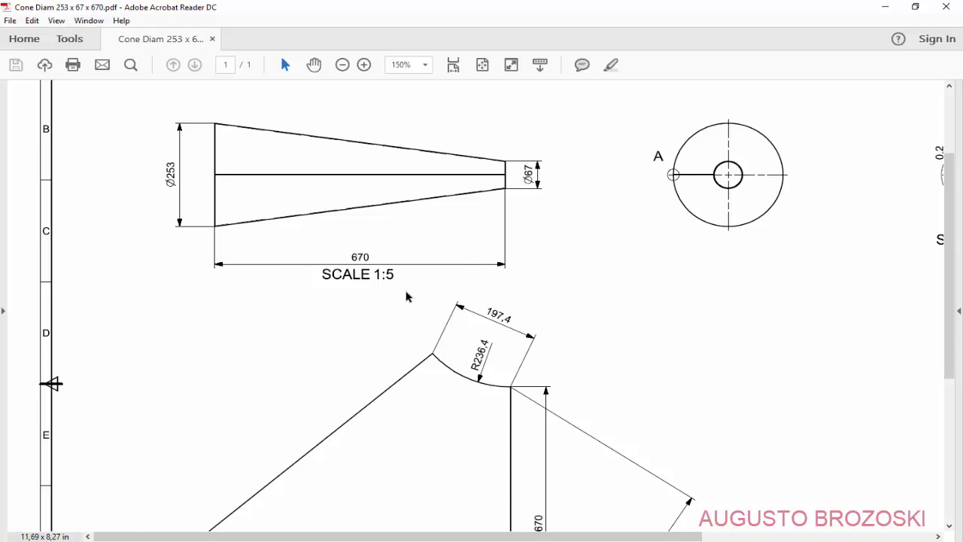
scroll(527, 294, "down", 3)
scroll(518, 309, "up", 2)
scroll(519, 315, "up", 2)
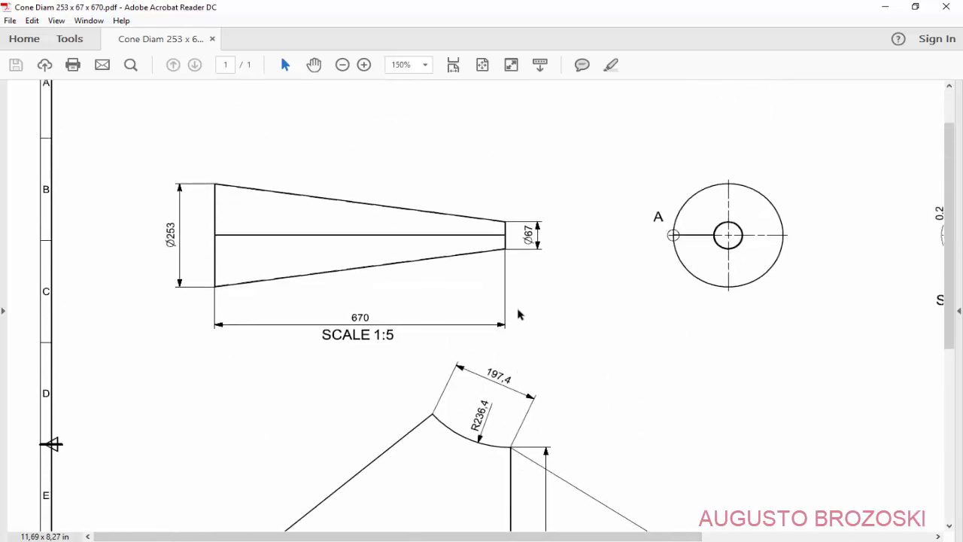
scroll(518, 315, "up", 2)
Step: Put the PDF away and go back to the 3D cone model
left_click(885, 6)
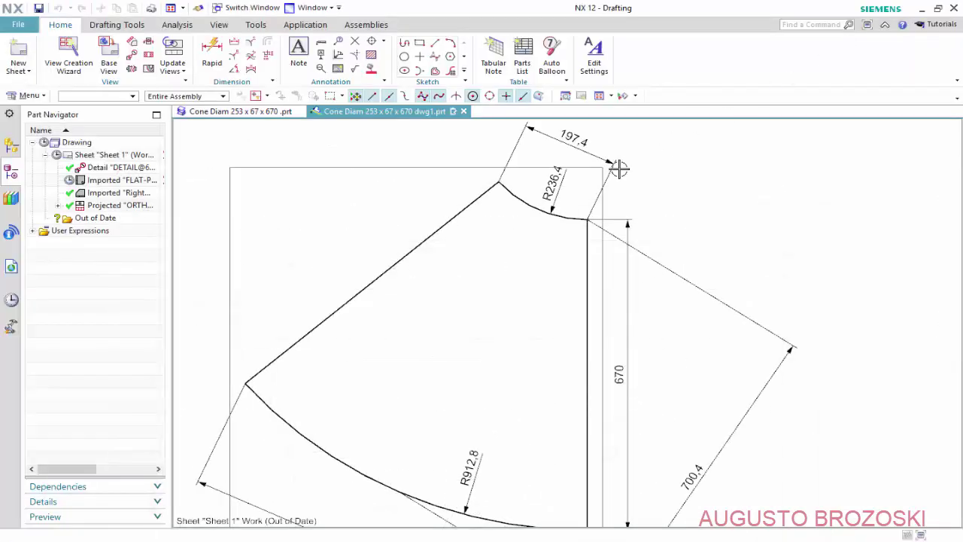
left_click(273, 111)
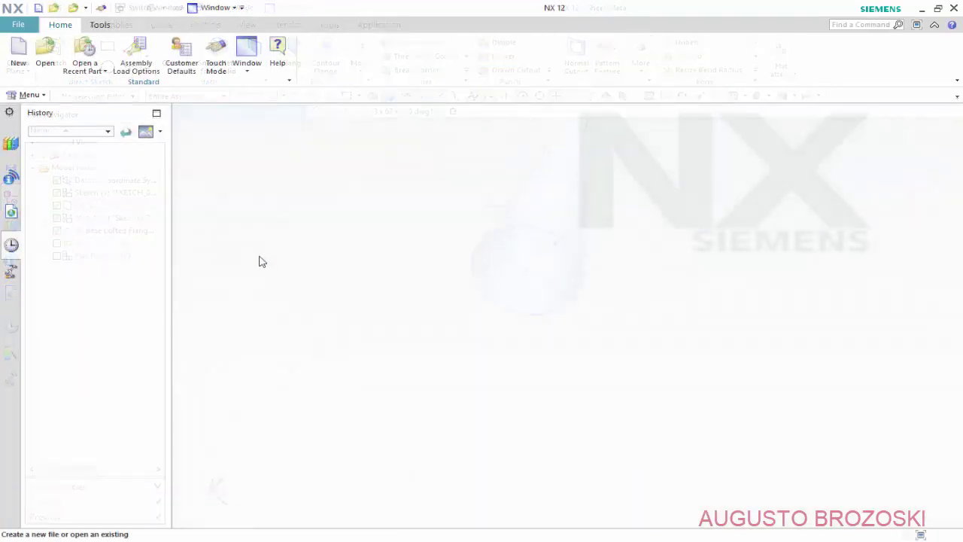
Step: Start a new Sheet Metal template part and begin replacing its default name
left_click(23, 68)
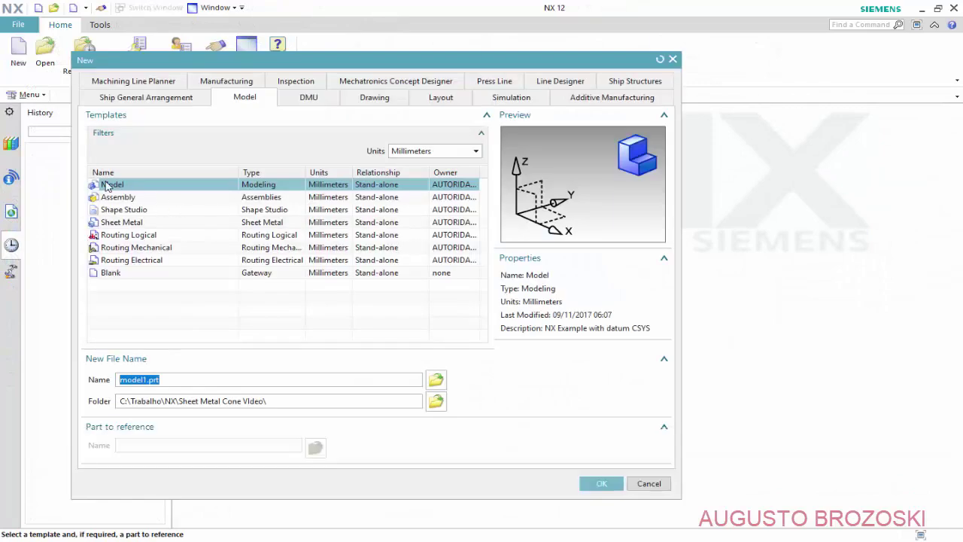
left_click(135, 224)
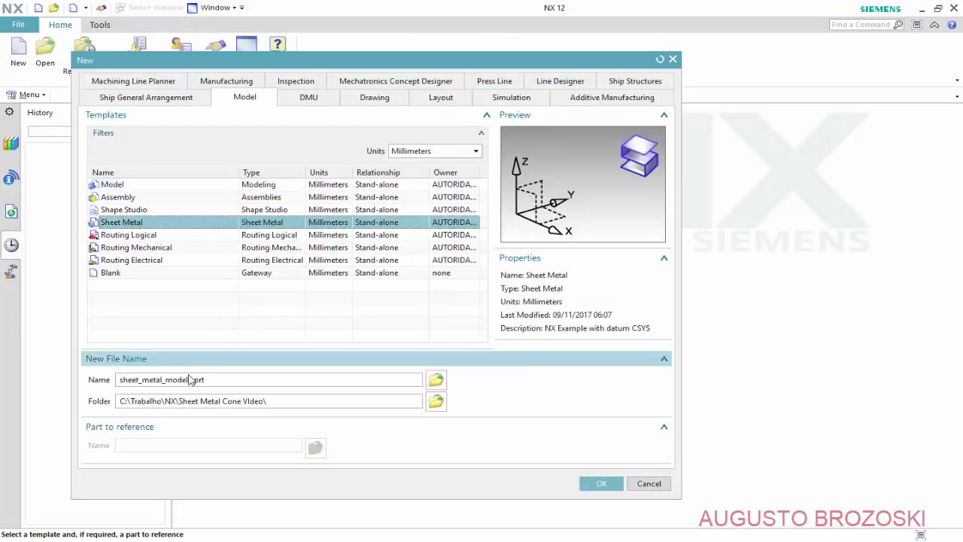
left_click_drag(193, 380, 65, 389)
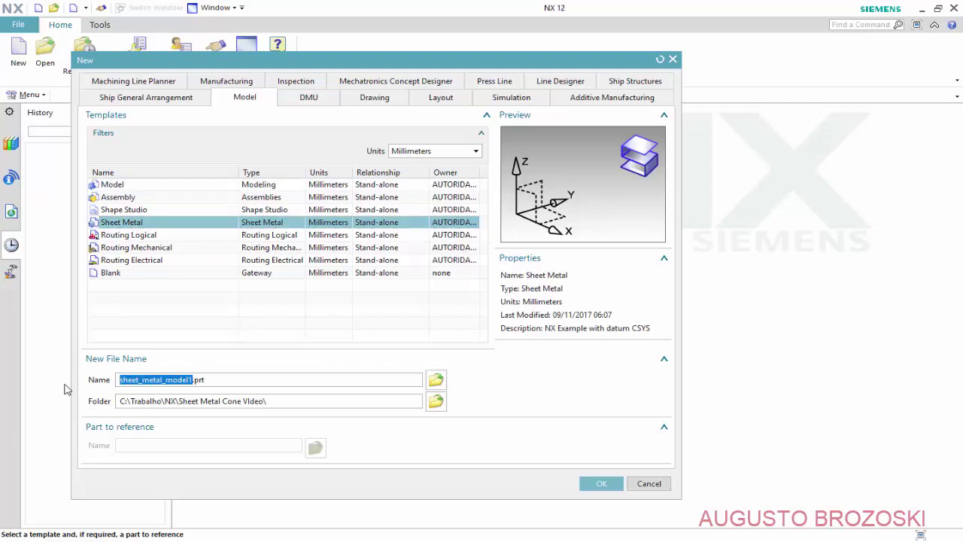
type("C")
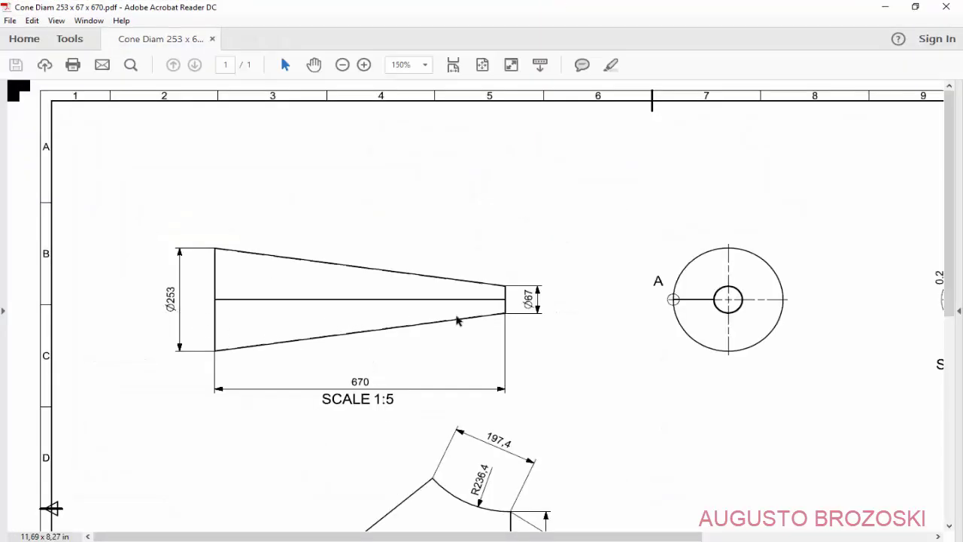
Step: Create the new part with the name Cone Diam 253x67.prt
left_click(885, 6)
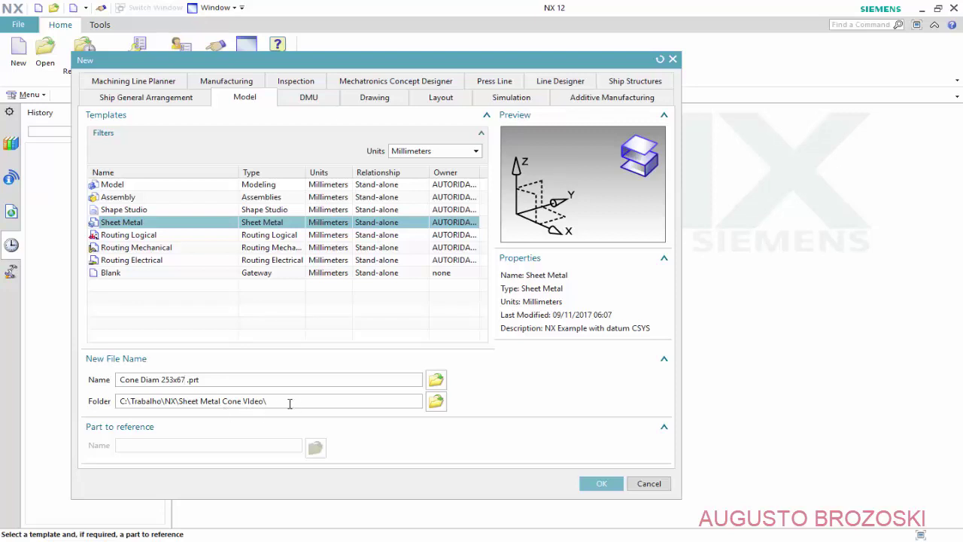
left_click(607, 485)
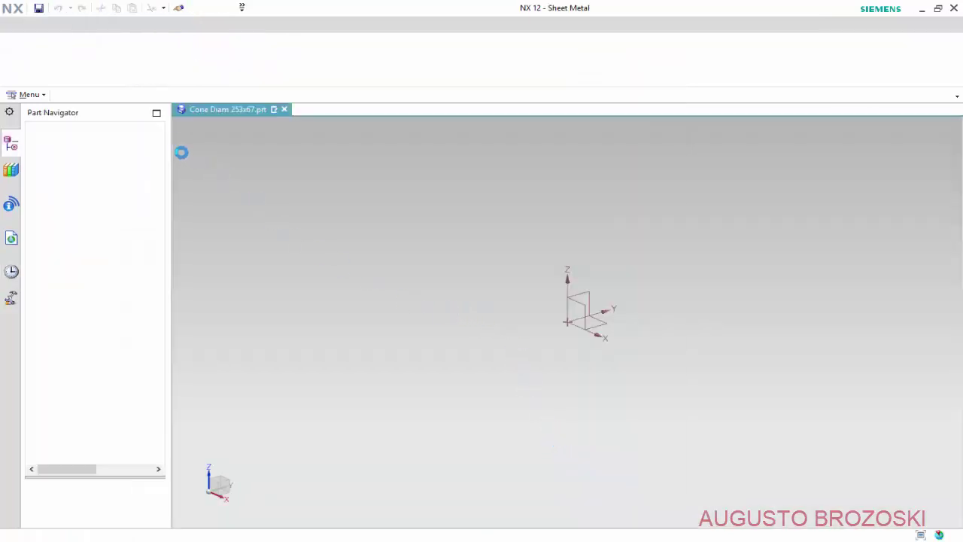
Step: Sketch on the XY plane and draw a circle centred on the origin
left_click(54, 63)
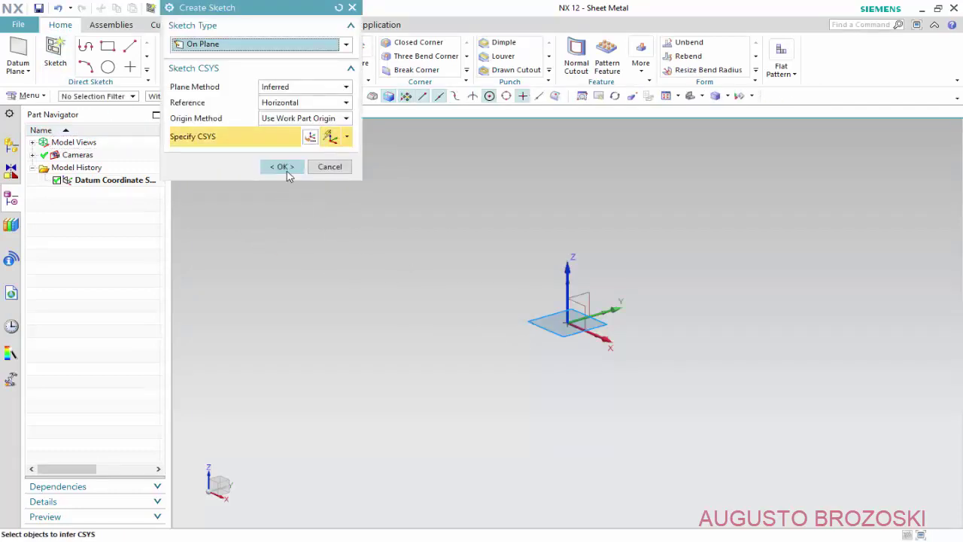
left_click(286, 168)
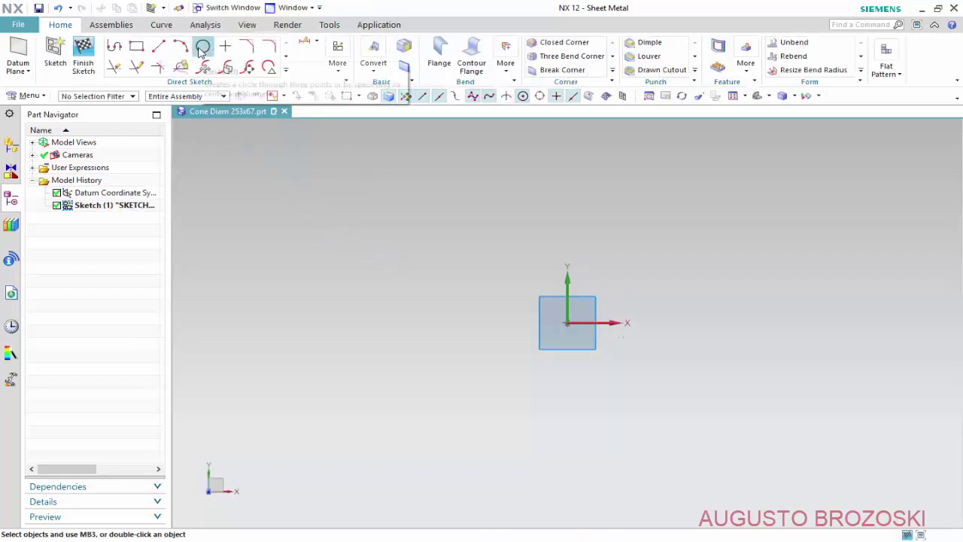
left_click(203, 46)
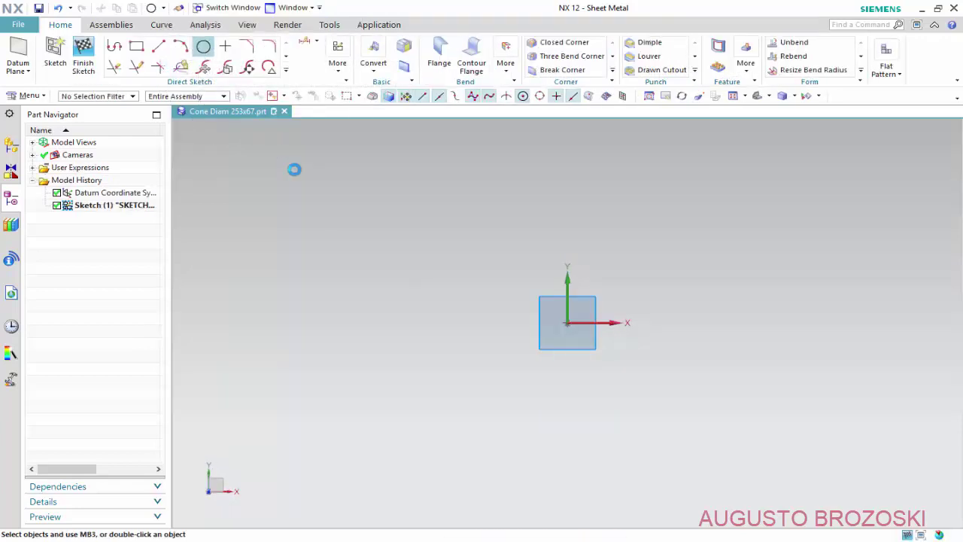
left_click(567, 322)
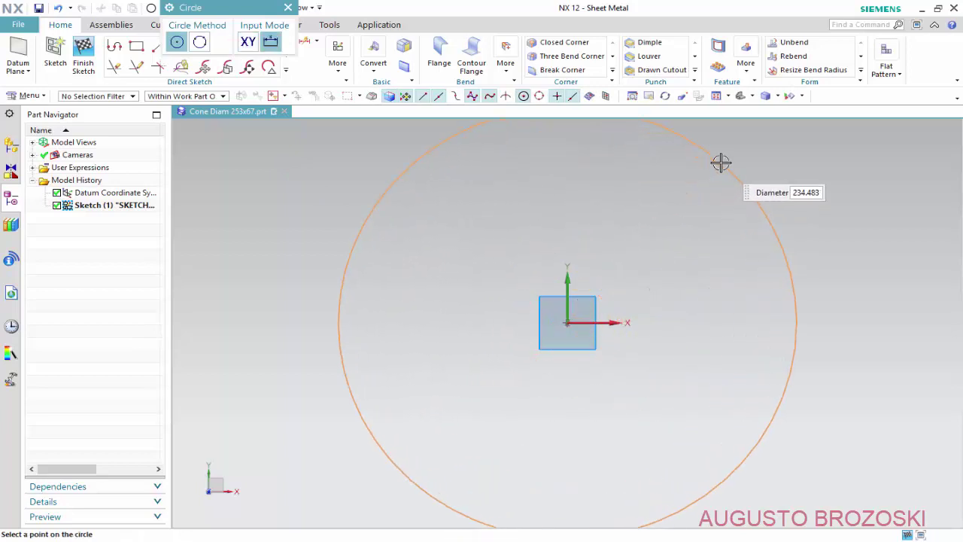
left_click(720, 162)
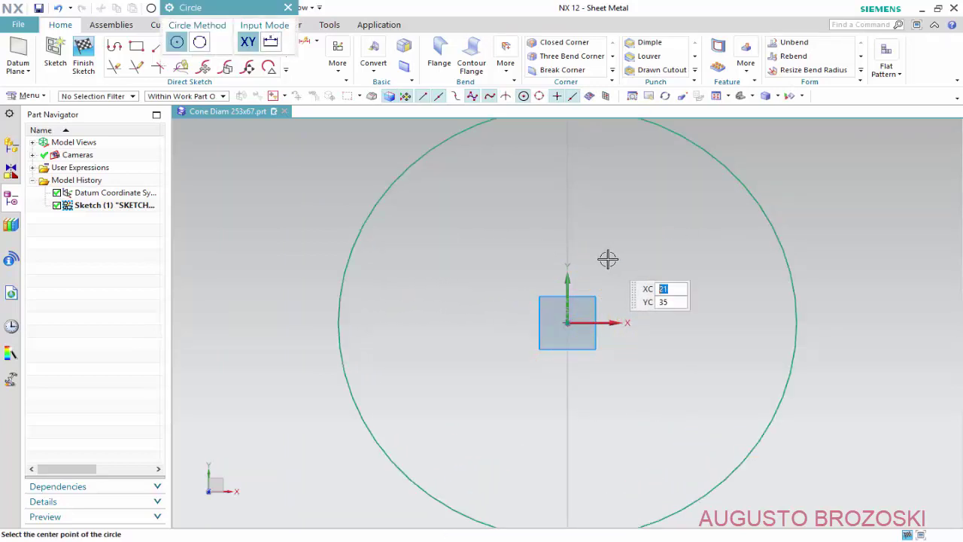
key("Escape")
Step: Dimension the circle's diameter to 253 mm
key("d")
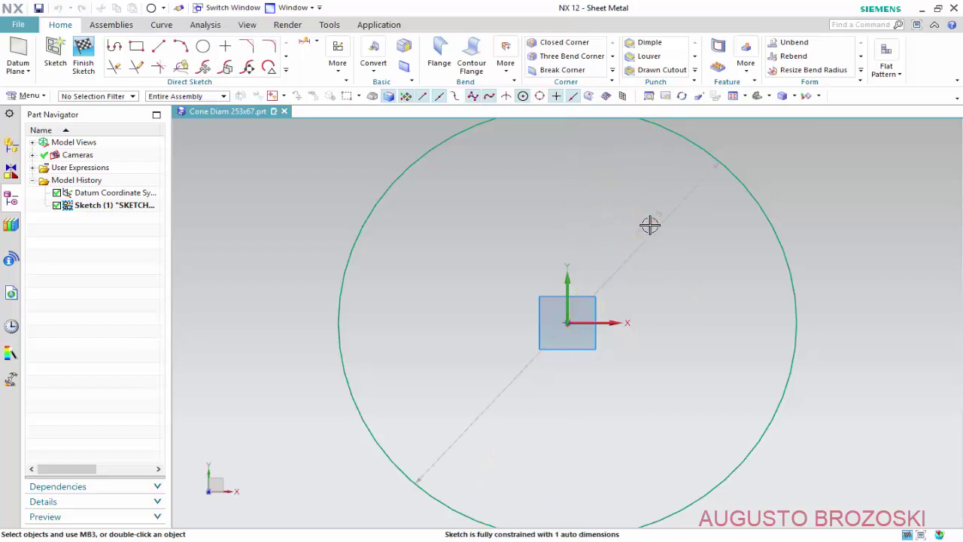
left_click(655, 224)
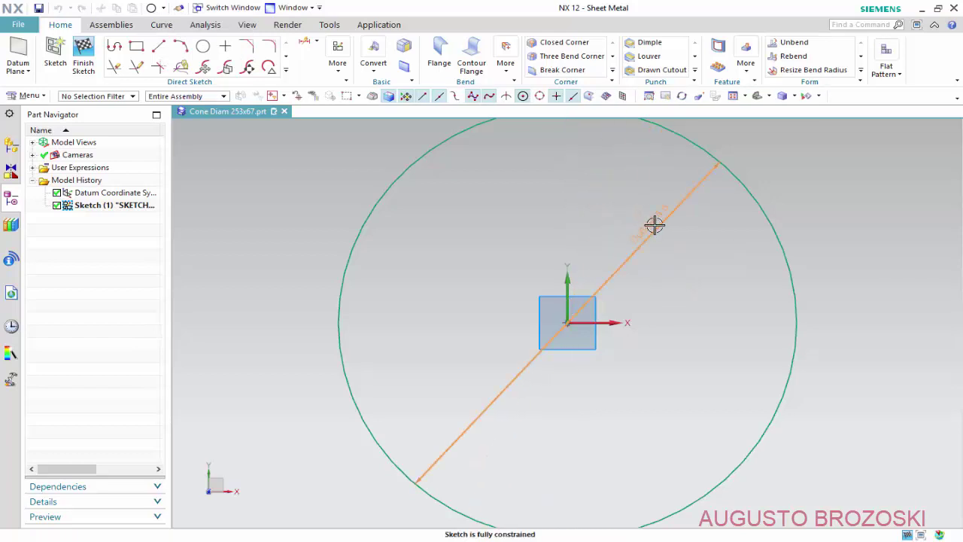
type("253")
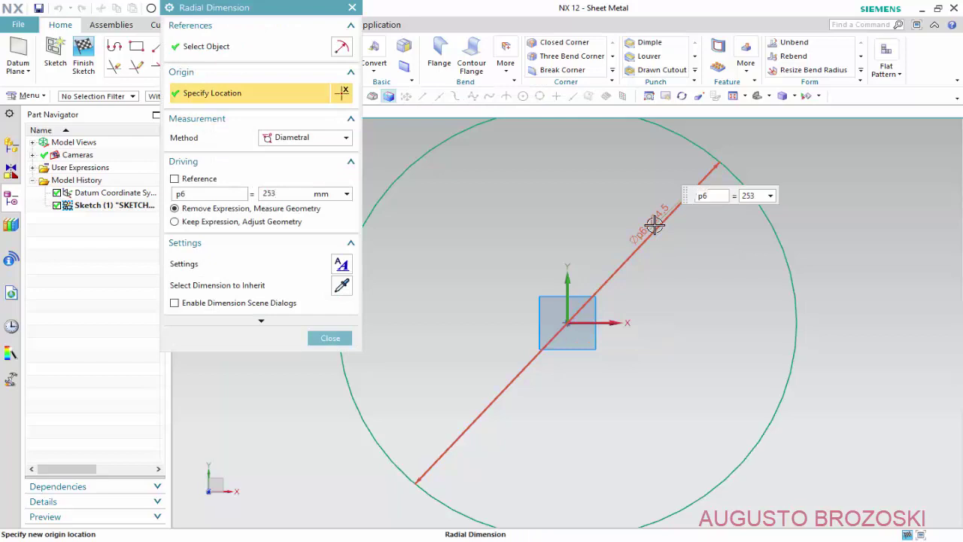
key("Return")
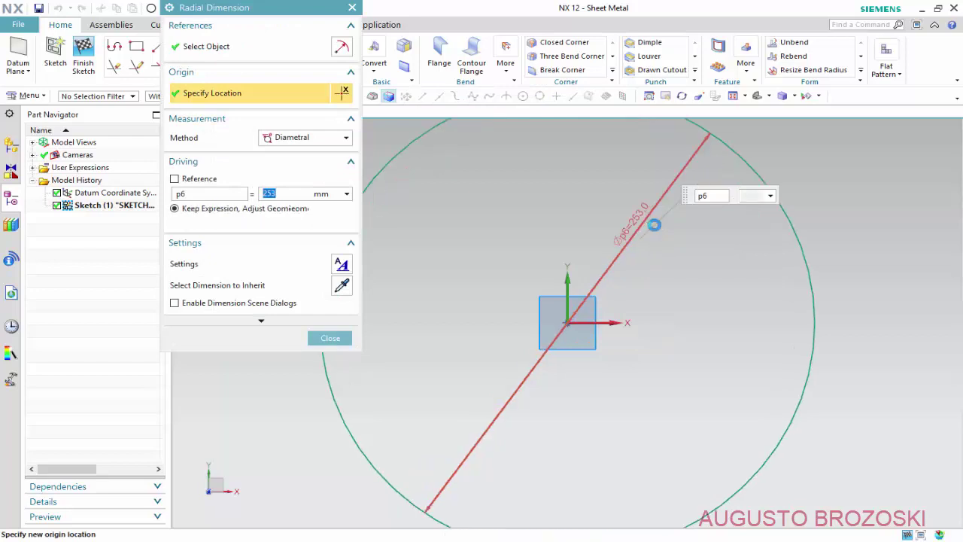
left_click(331, 338)
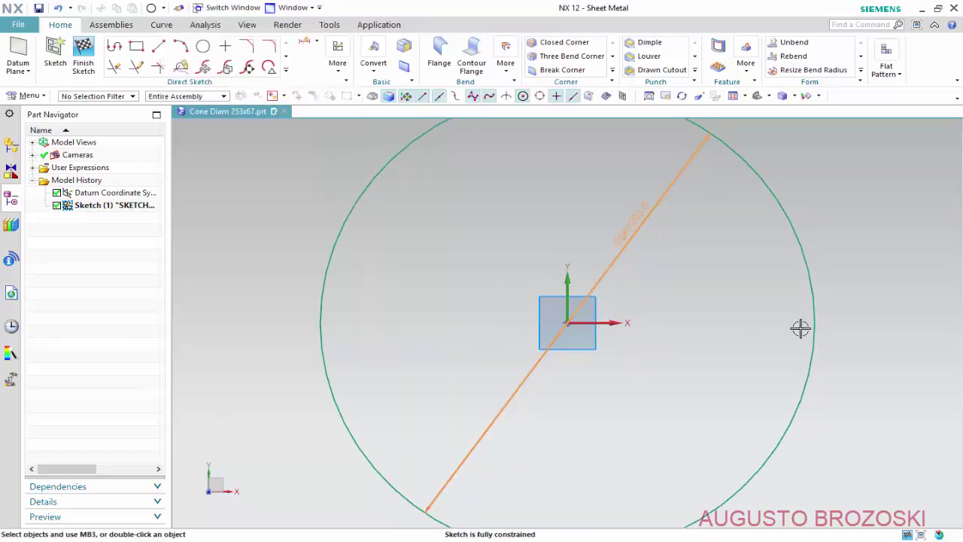
scroll(843, 340, "up", 2)
scroll(843, 340, "up", 3)
Step: Draw two 26 mm horizontal lines across the circle's right edge
scroll(843, 339, "up", 1)
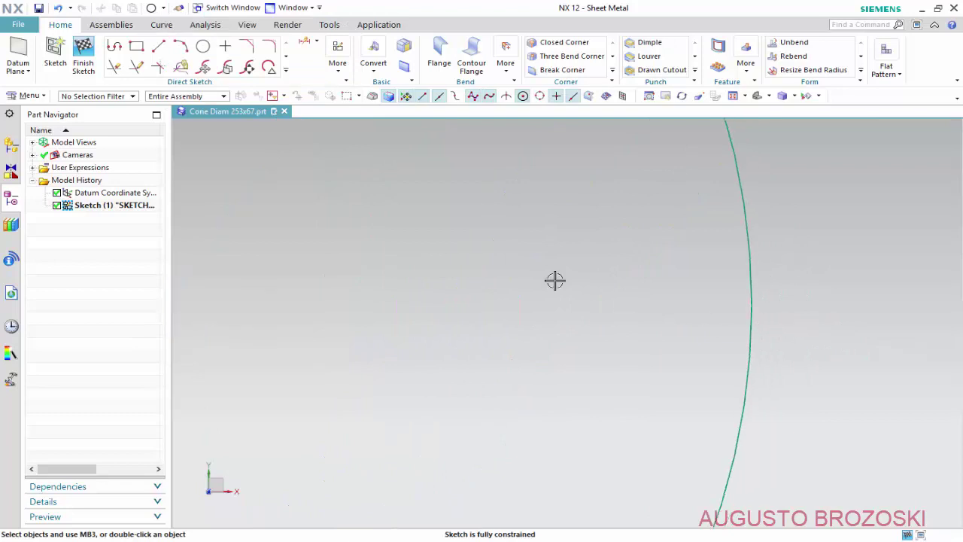
left_click(158, 47)
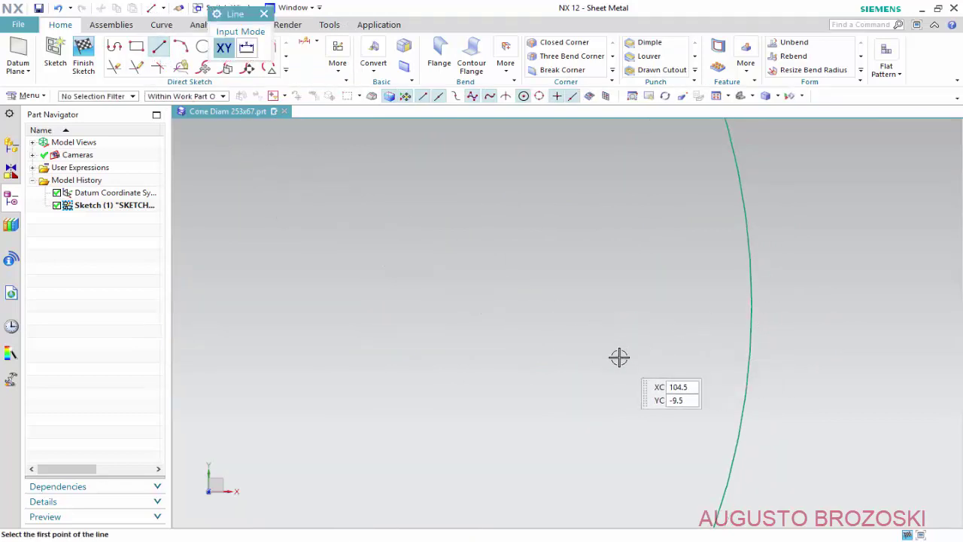
scroll(618, 358, "down", 1)
scroll(526, 348, "down", 1)
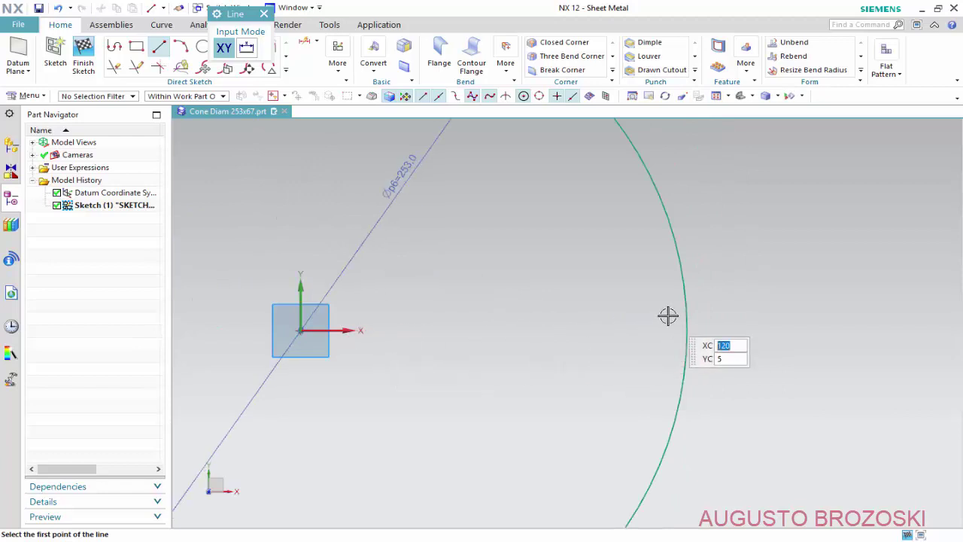
scroll(673, 315, "down", 1)
scroll(677, 314, "up", 1)
left_click(632, 315)
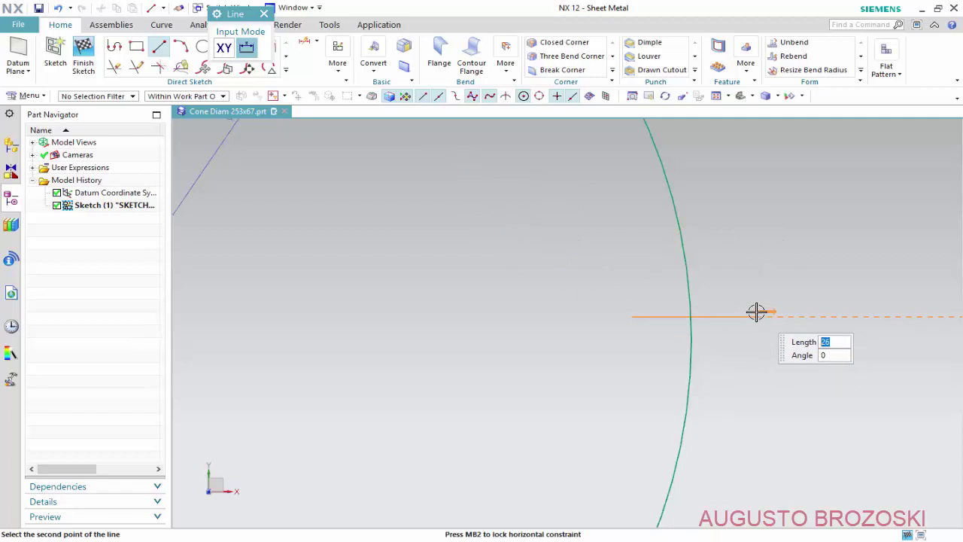
left_click(756, 312)
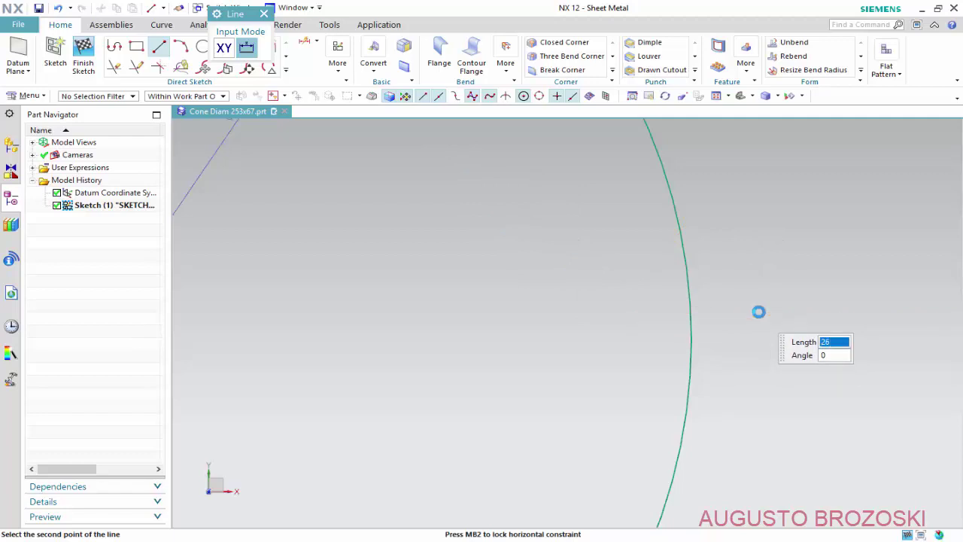
left_click(633, 392)
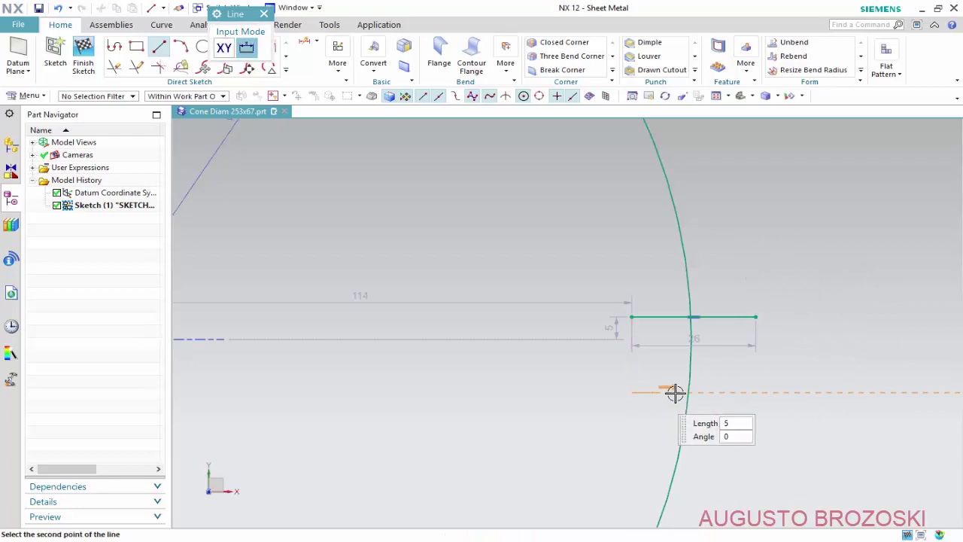
left_click(766, 389)
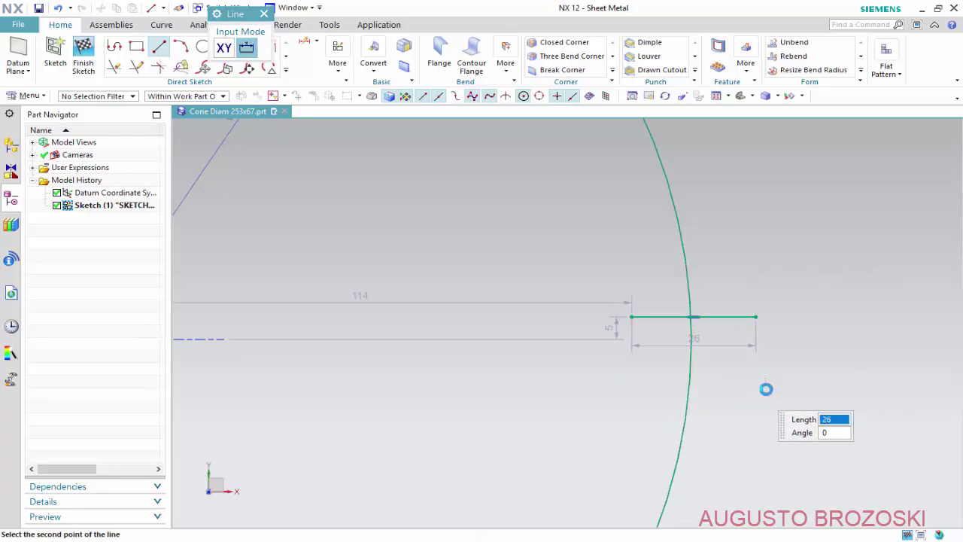
key("Escape")
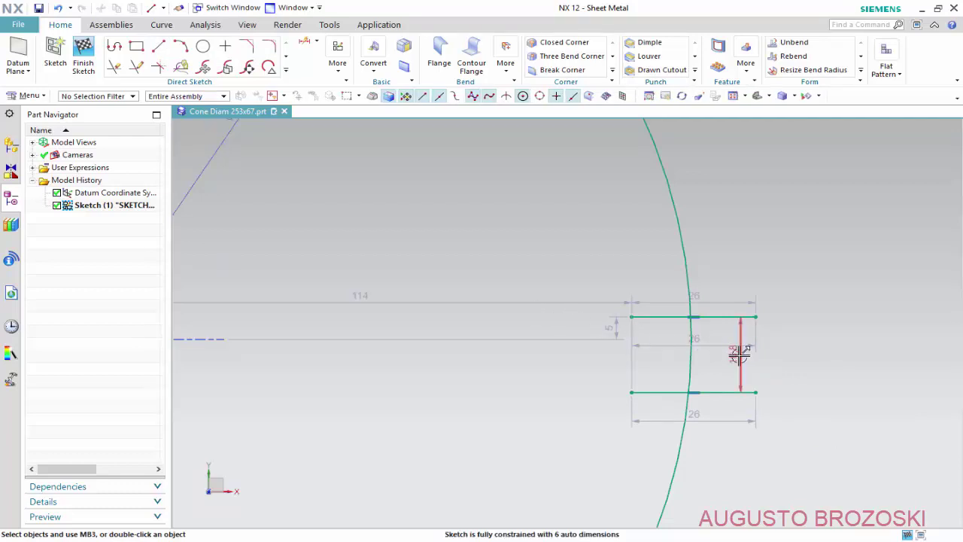
Step: Set dimension p7 to a 0.1 offset and p8 to 0.2 line spacing
left_click(616, 329)
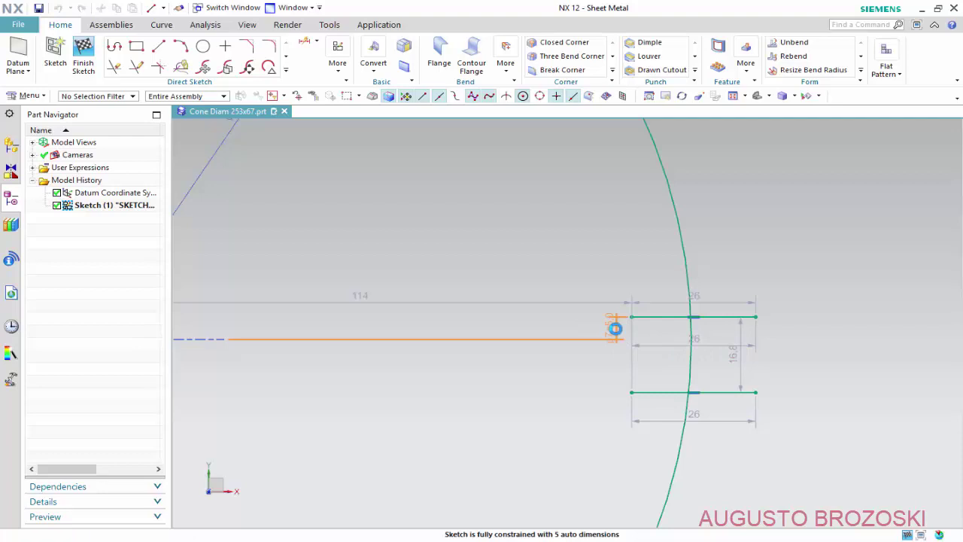
double_click(615, 329)
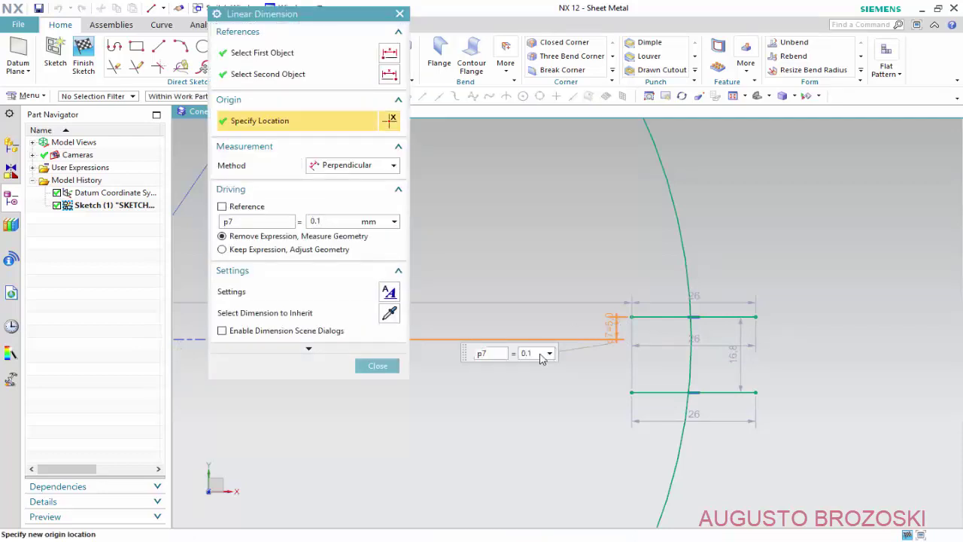
key("Return")
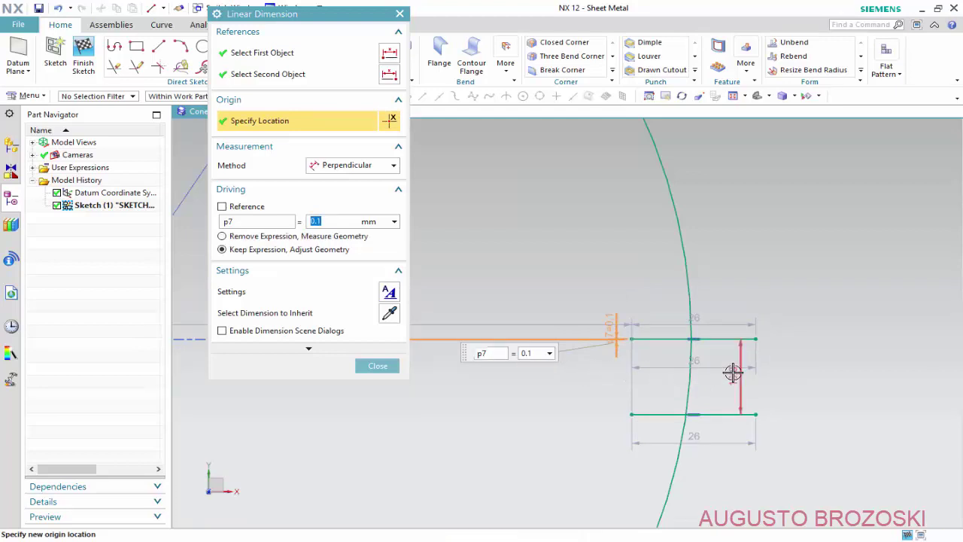
middle_click(733, 374)
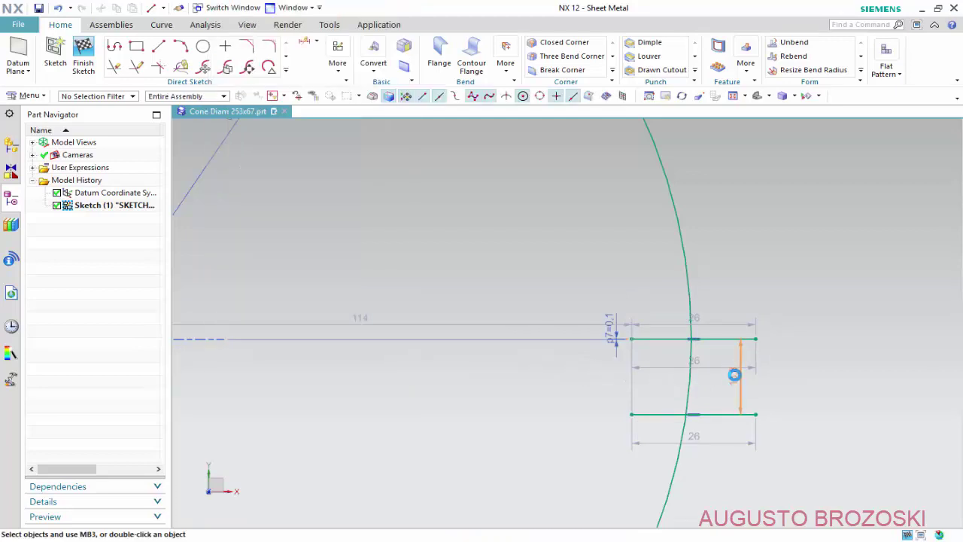
double_click(733, 373)
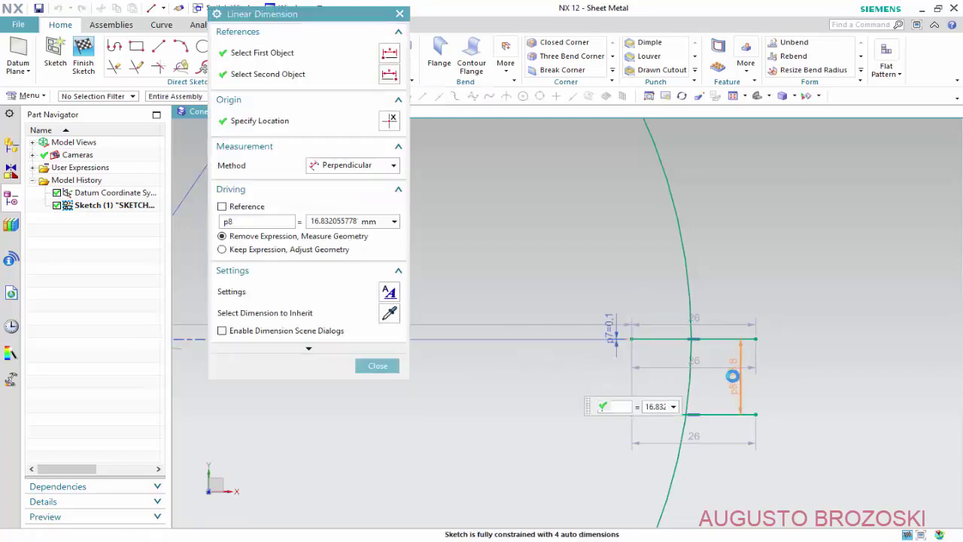
type("0.2")
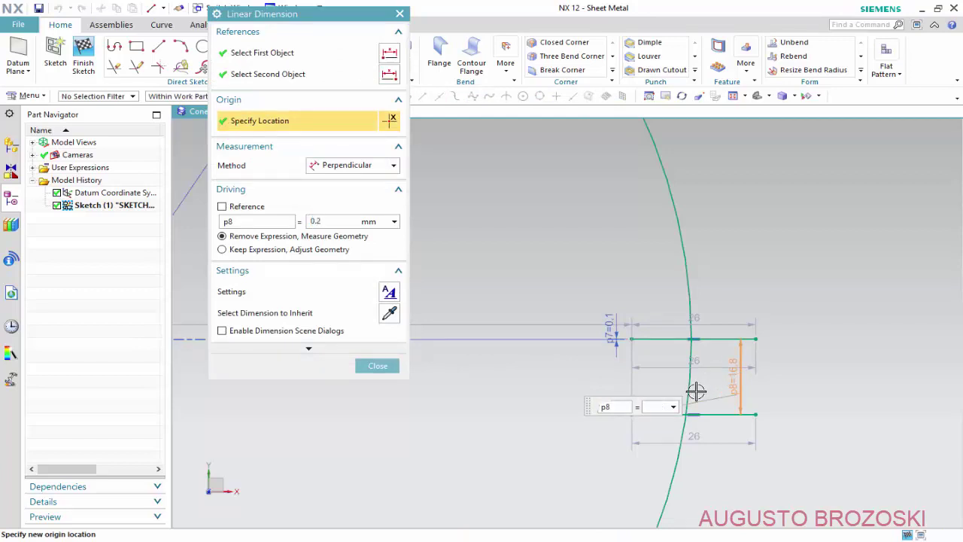
key("Return")
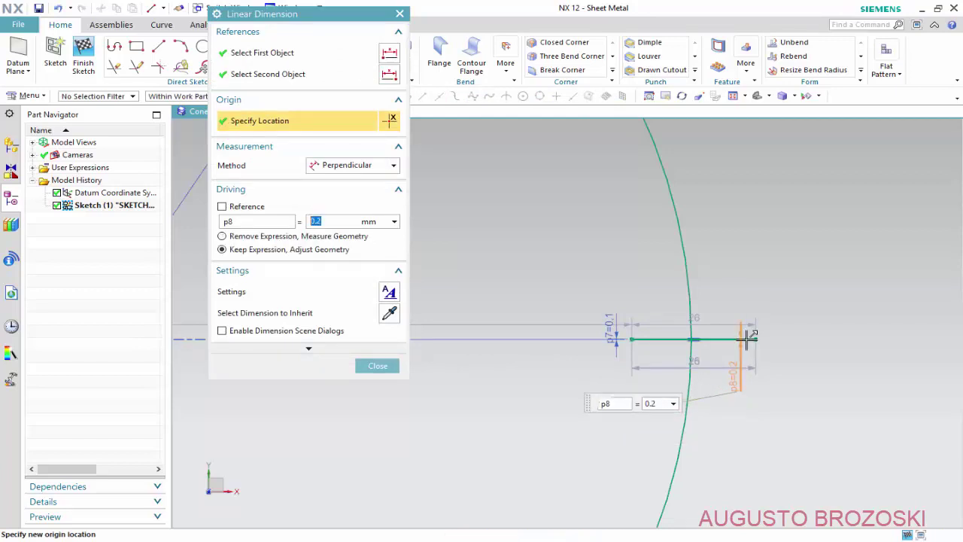
scroll(692, 328, "down", 3)
scroll(657, 337, "down", 2)
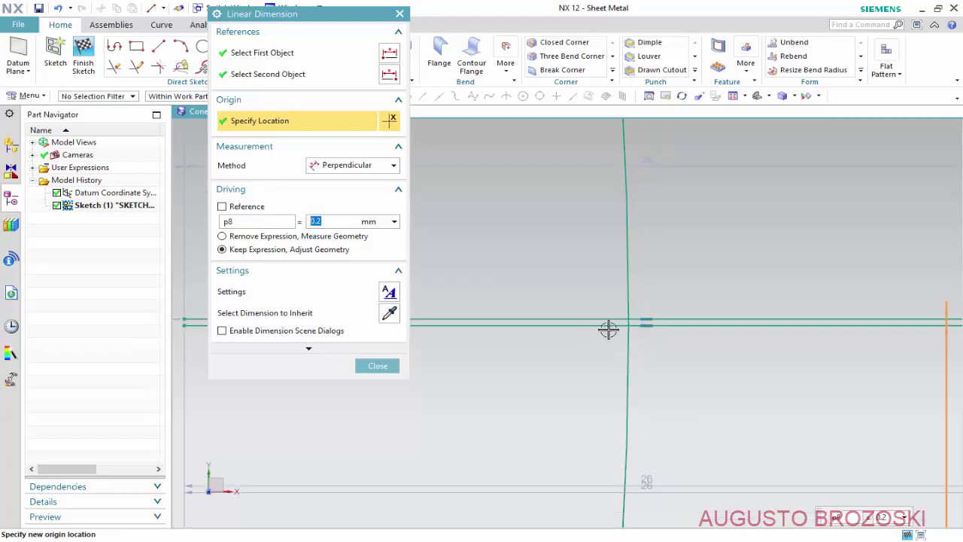
scroll(697, 344, "down", 1)
scroll(669, 337, "down", 1)
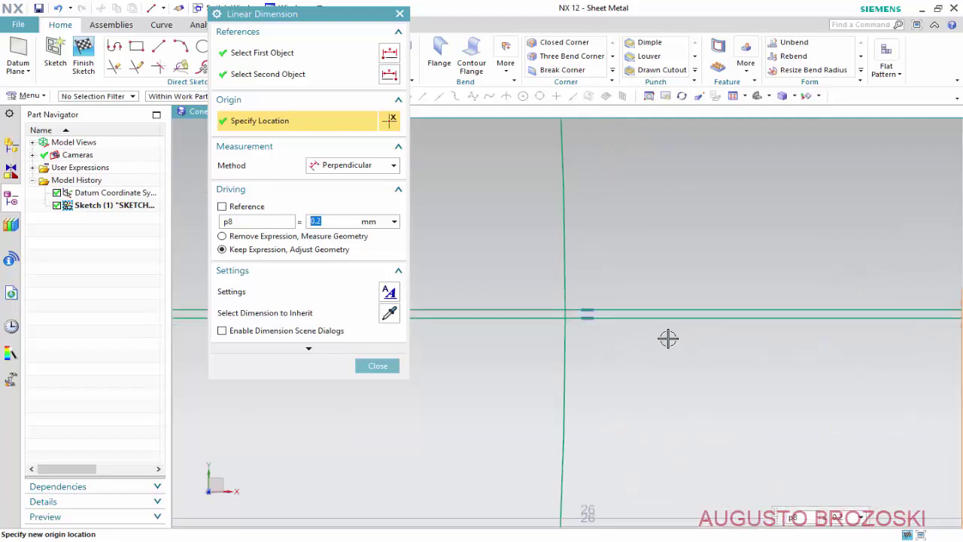
left_click(378, 365)
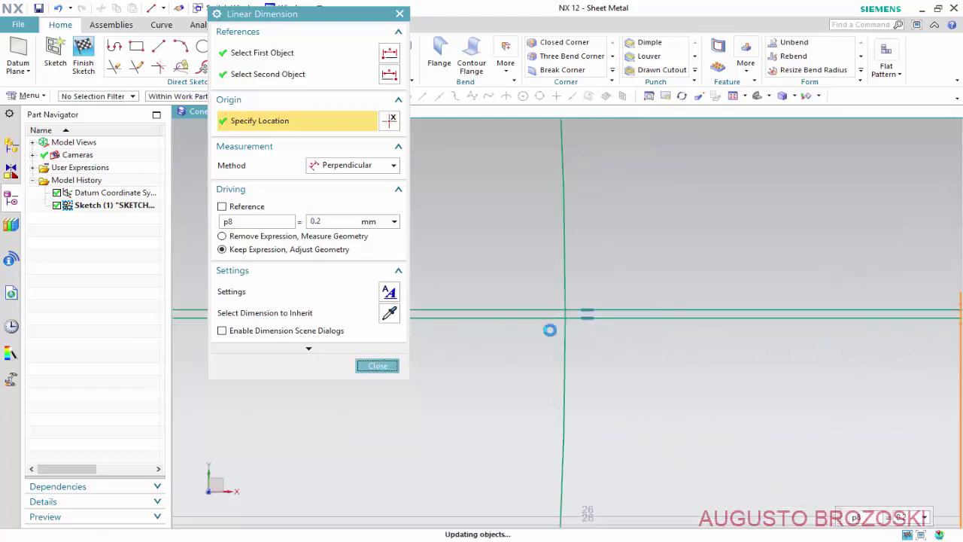
Step: Convert both short lines to reference lines
right_click(666, 306)
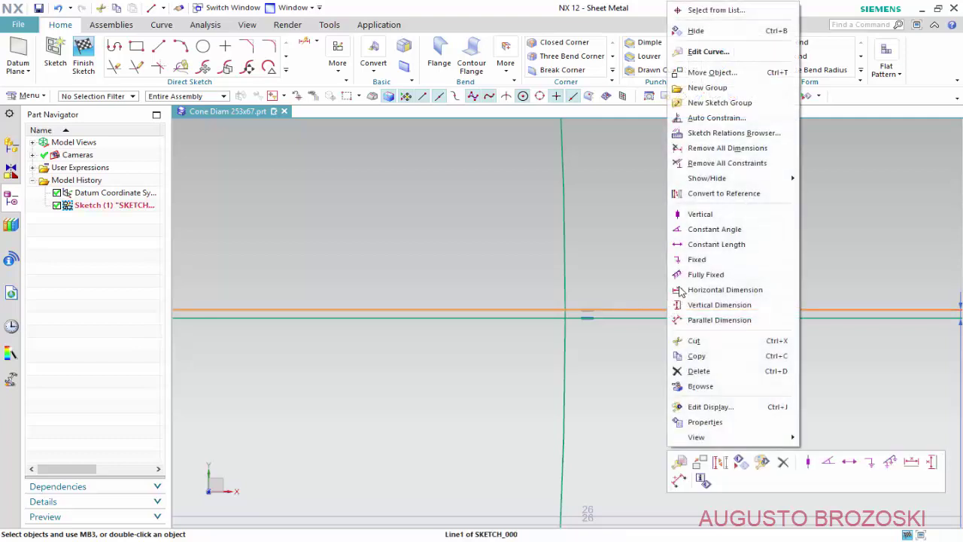
left_click(719, 198)
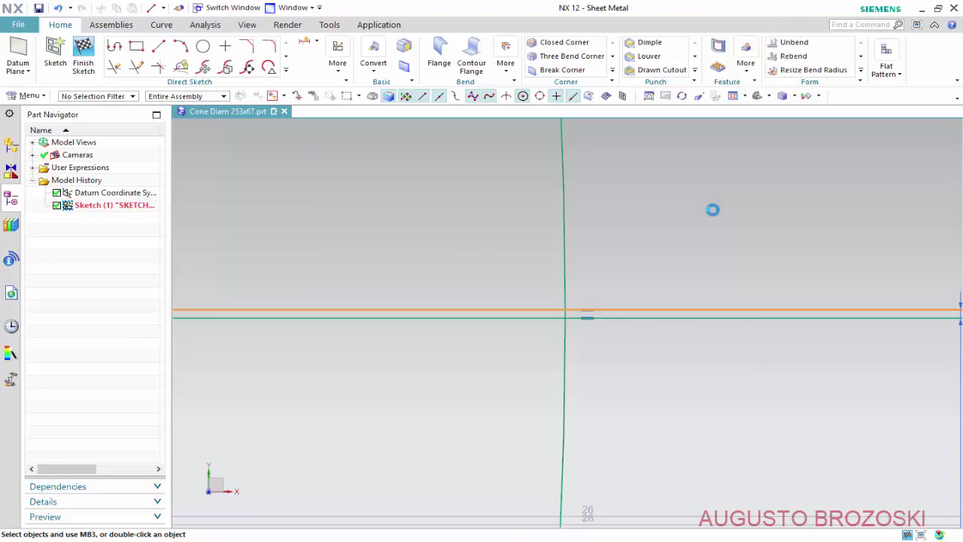
right_click(633, 317)
left_click(682, 194)
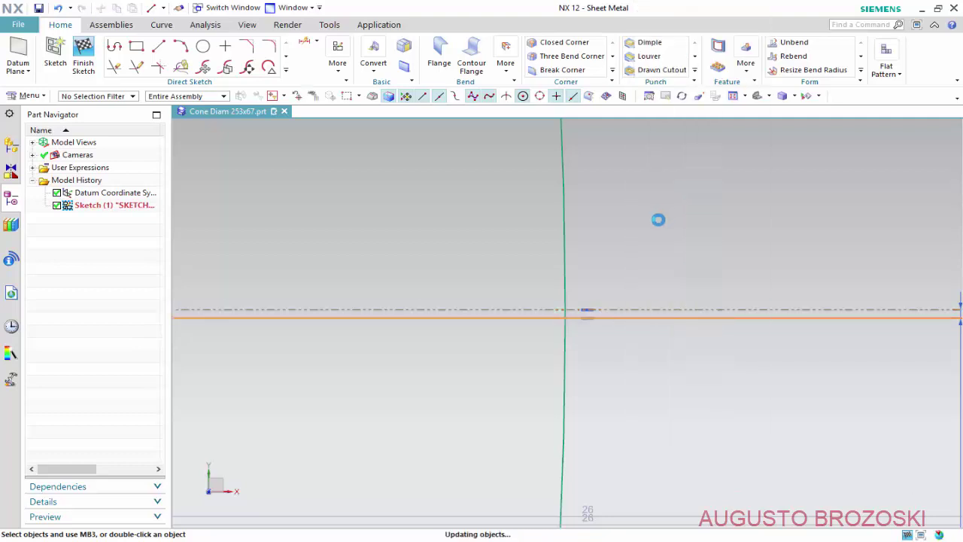
Step: Trim away the circle arc between the two reference lines
left_click(115, 67)
scroll(568, 318, "up", 6)
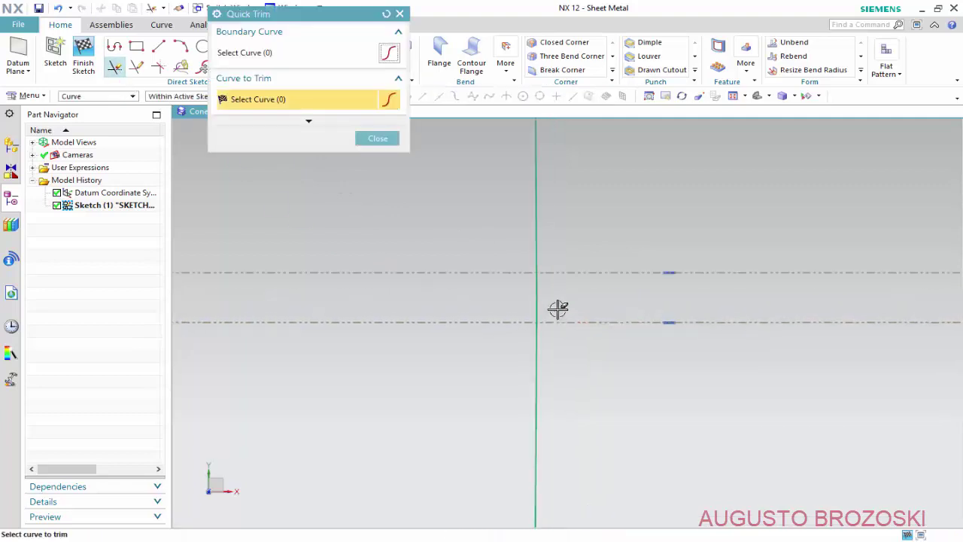
left_click_drag(561, 275, 474, 293)
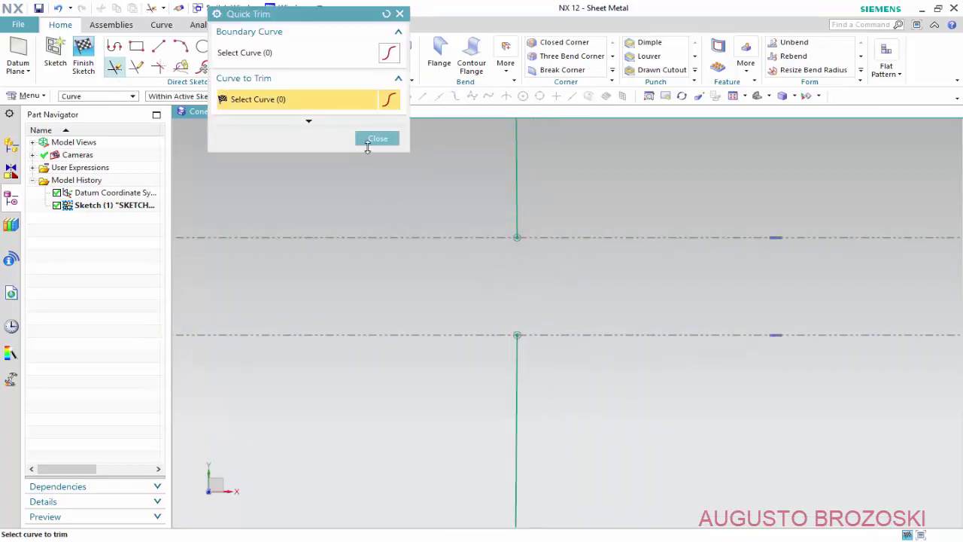
left_click(372, 140)
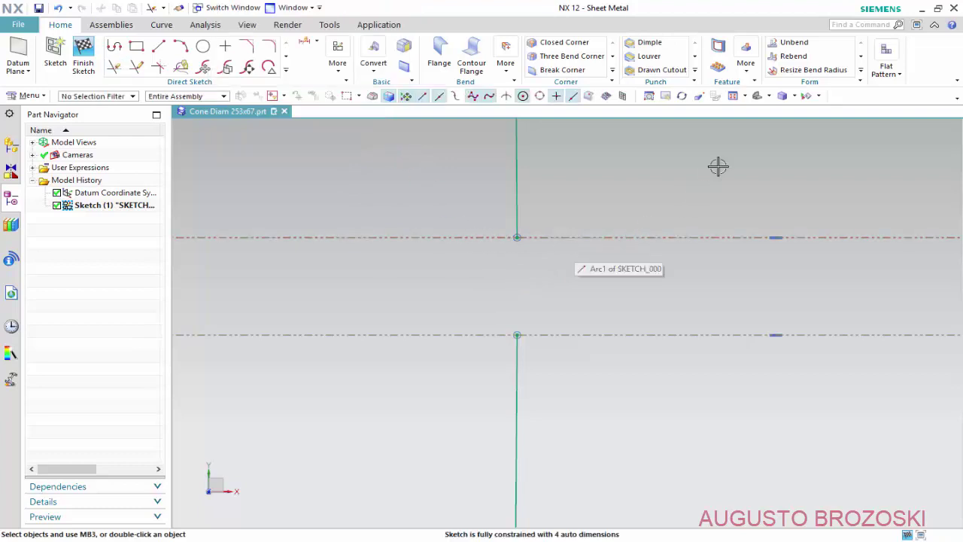
Step: Fit the sketch in view and finish the sketch
key("ctrl+f")
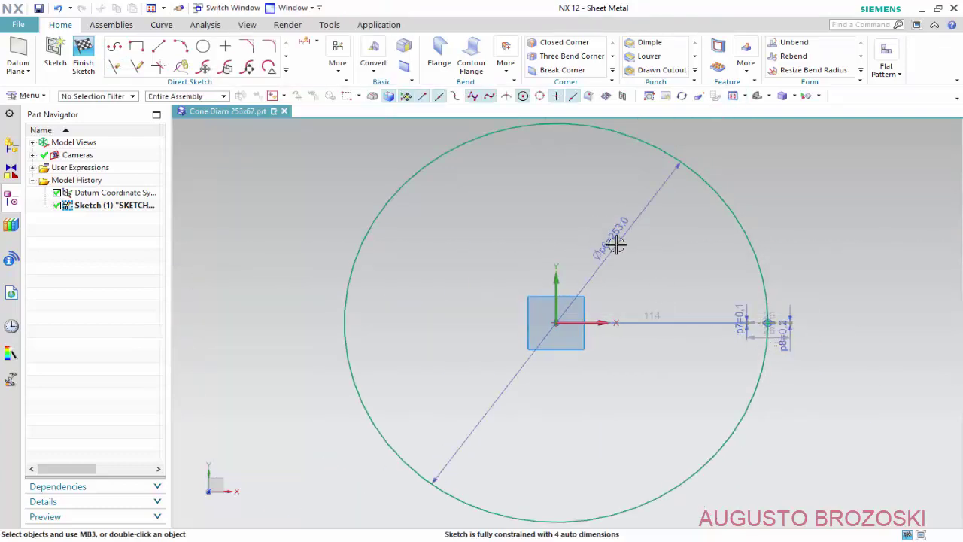
scroll(784, 328, "up", 3)
scroll(784, 307, "up", 3)
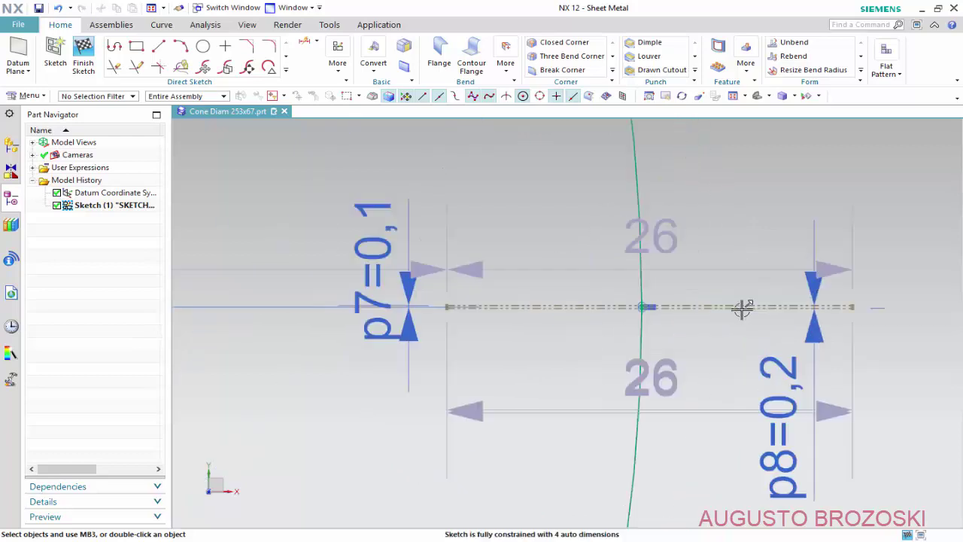
scroll(739, 307, "up", 3)
scroll(640, 338, "down", 2)
scroll(640, 339, "down", 2)
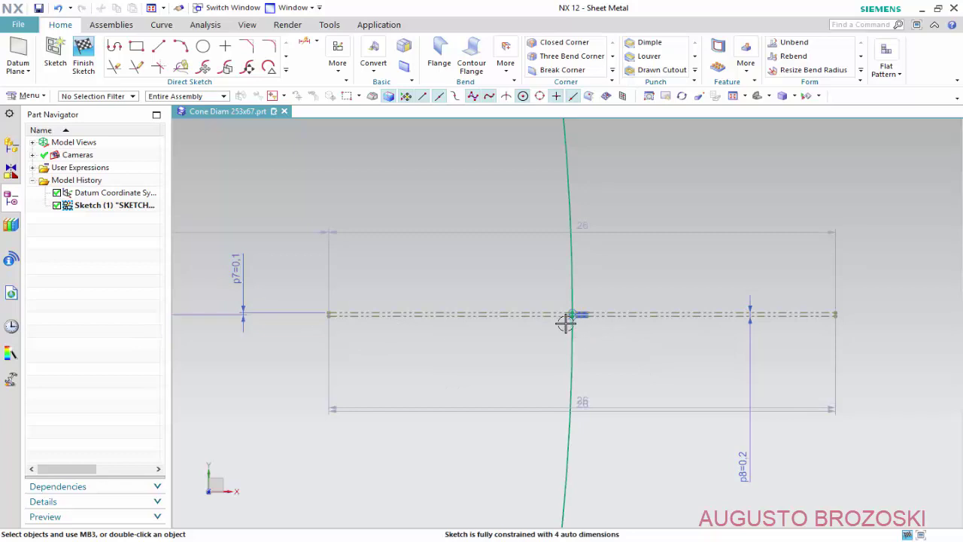
scroll(573, 317, "up", 3)
scroll(573, 317, "up", 3)
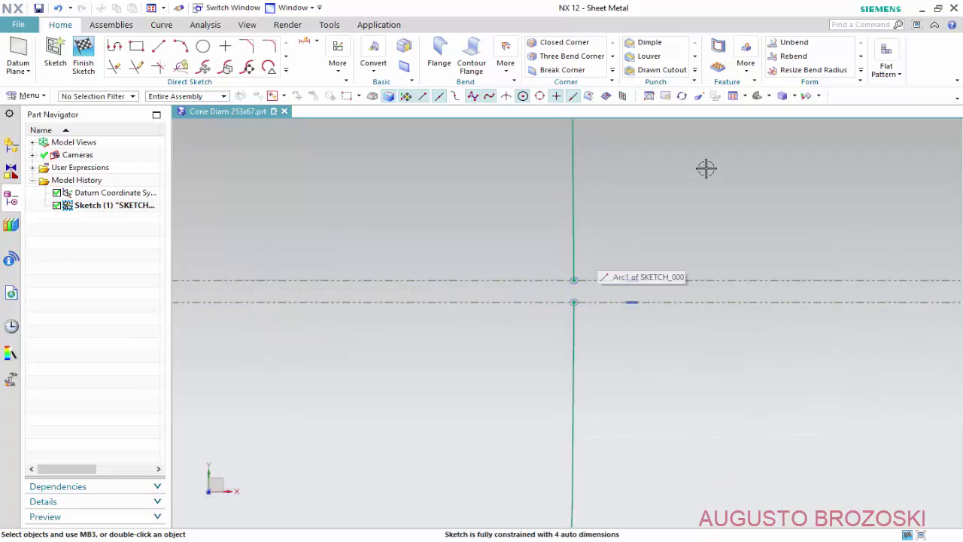
left_click(732, 96)
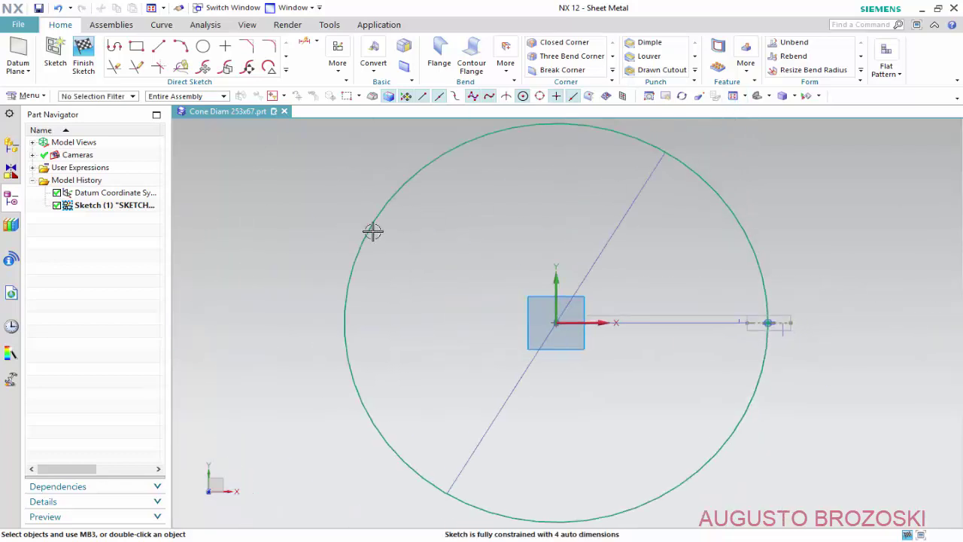
left_click(87, 63)
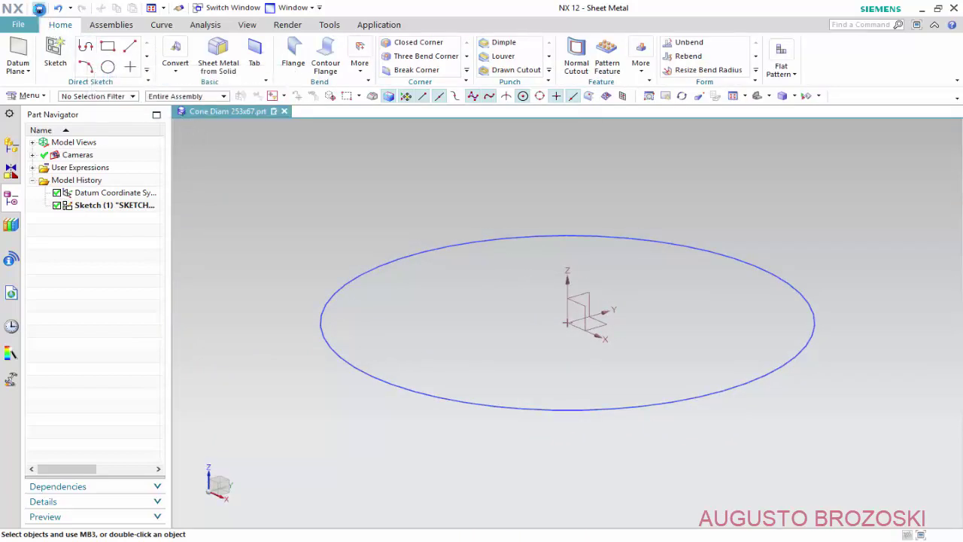
left_click(39, 8)
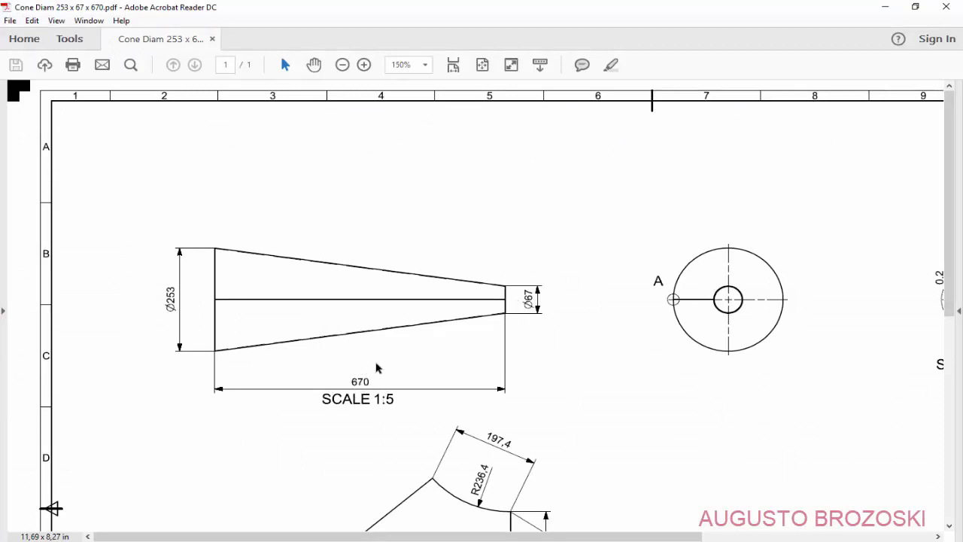
left_click(885, 6)
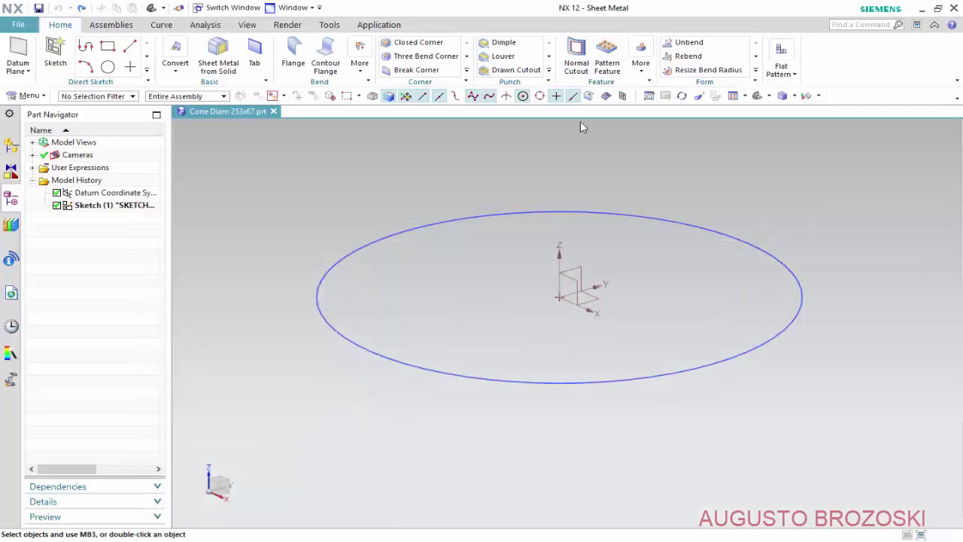
Step: Add Datum Plane (2) offset 670 mm from the XY plane
left_click(15, 57)
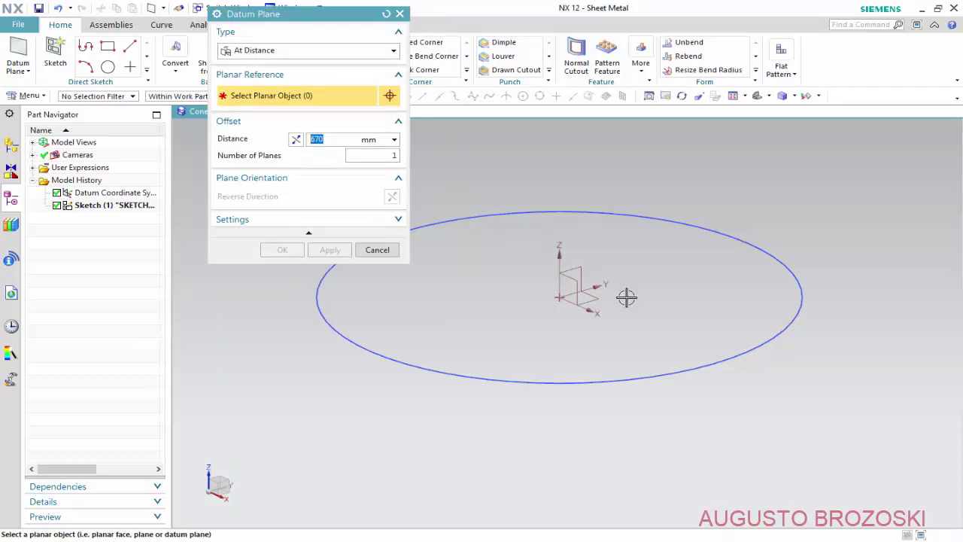
left_click(599, 302)
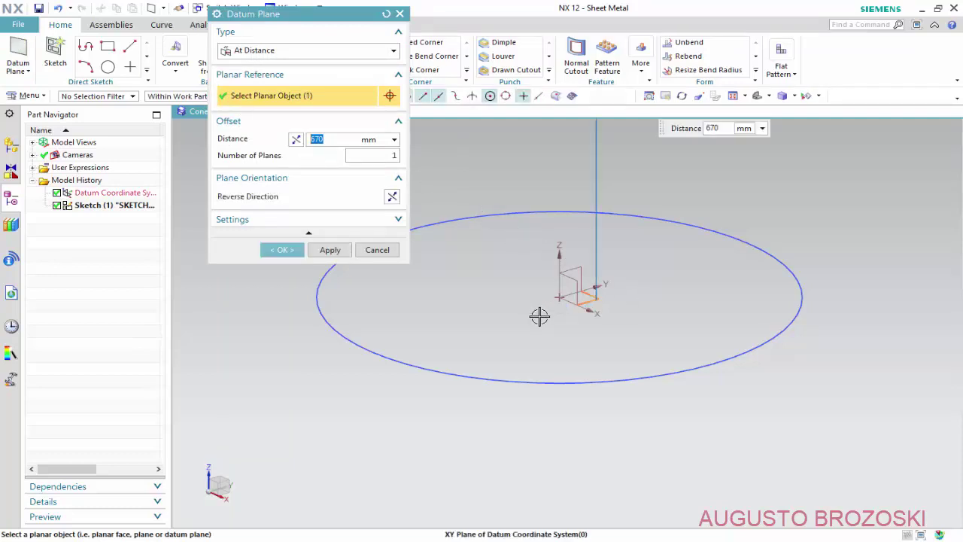
scroll(536, 317, "down", 1)
scroll(535, 317, "down", 2)
scroll(531, 173, "up", 2)
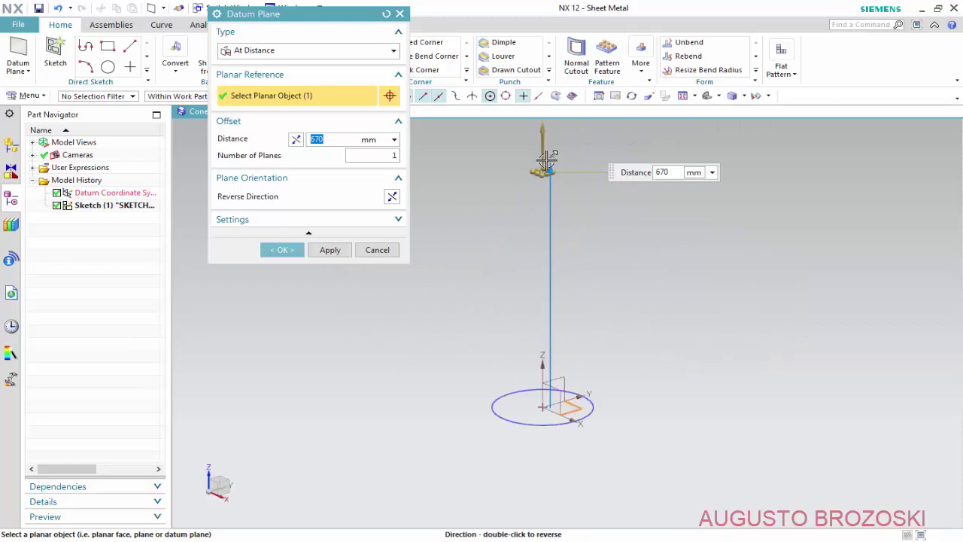
scroll(551, 178, "up", 2)
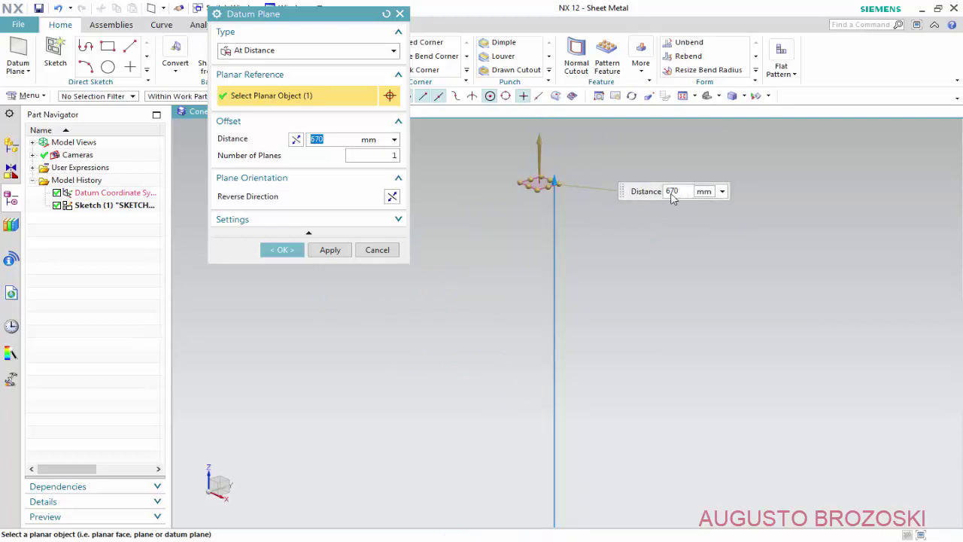
left_click(280, 253)
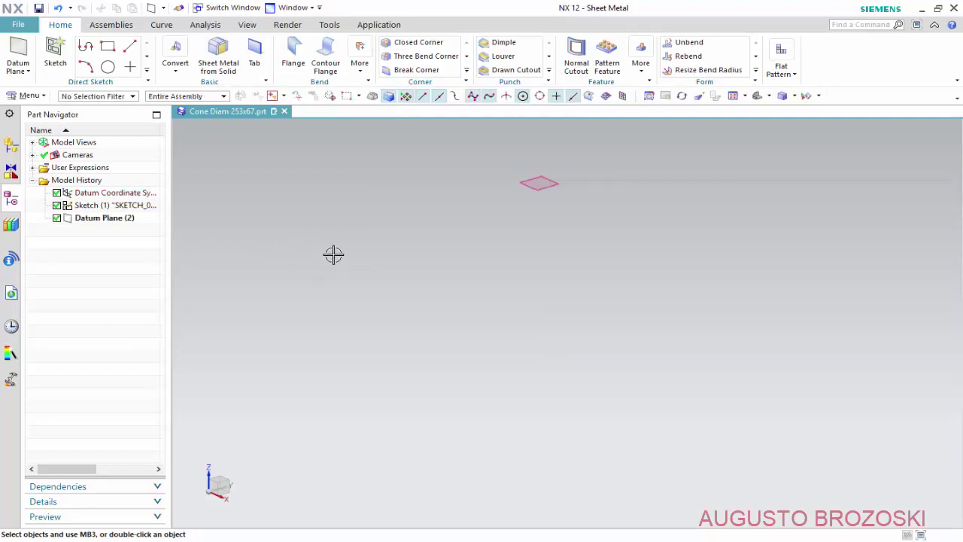
Step: Start a sketch on Datum Plane (2) and draw an origin-centred circle
left_click(55, 60)
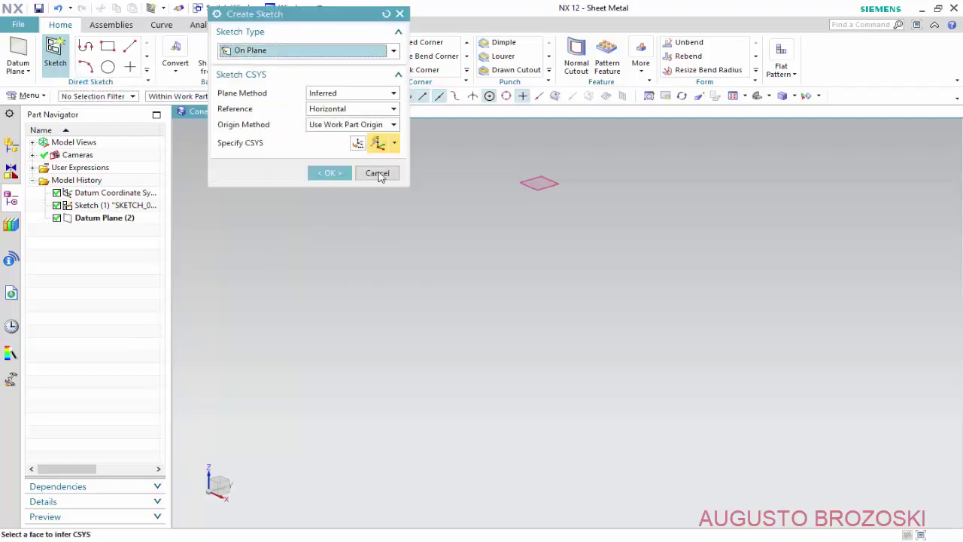
left_click(551, 183)
left_click(553, 182)
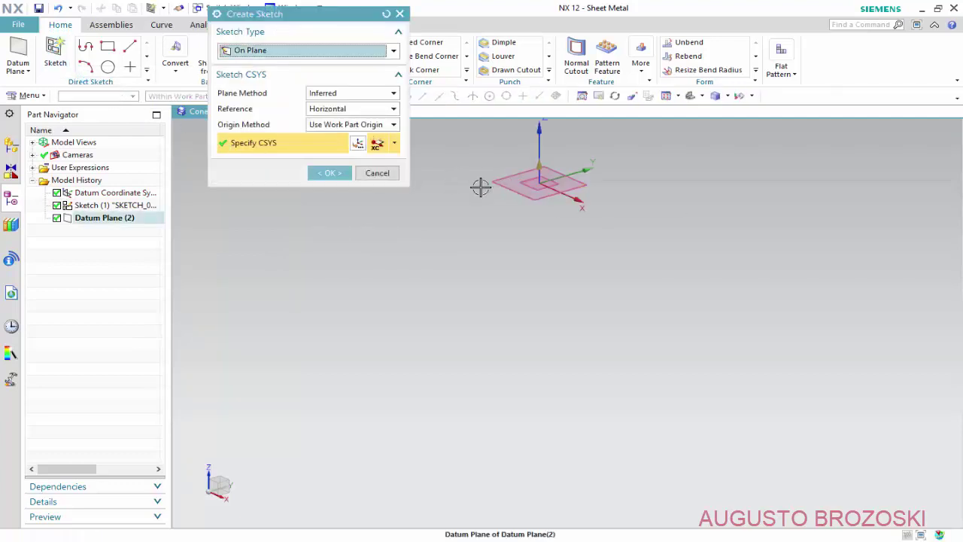
left_click(330, 173)
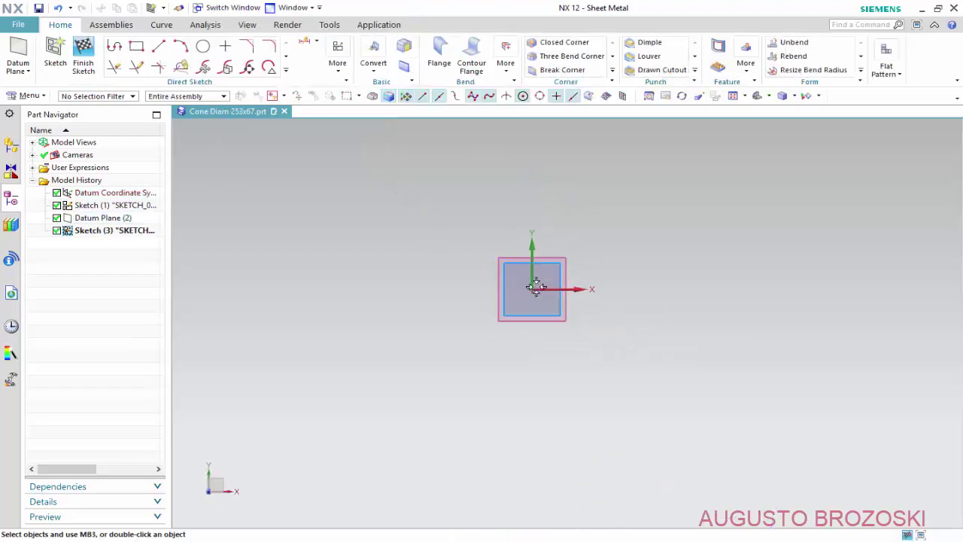
left_click(203, 46)
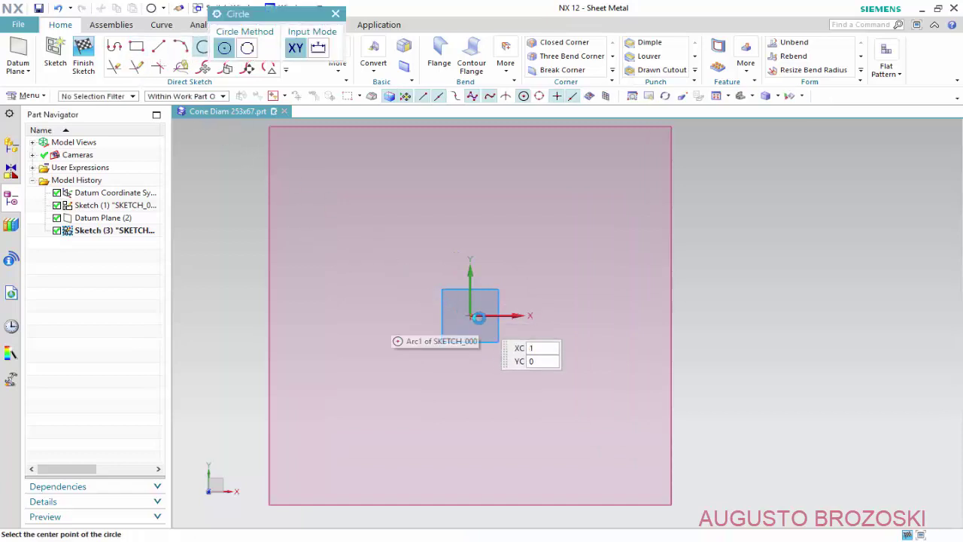
left_click(469, 315)
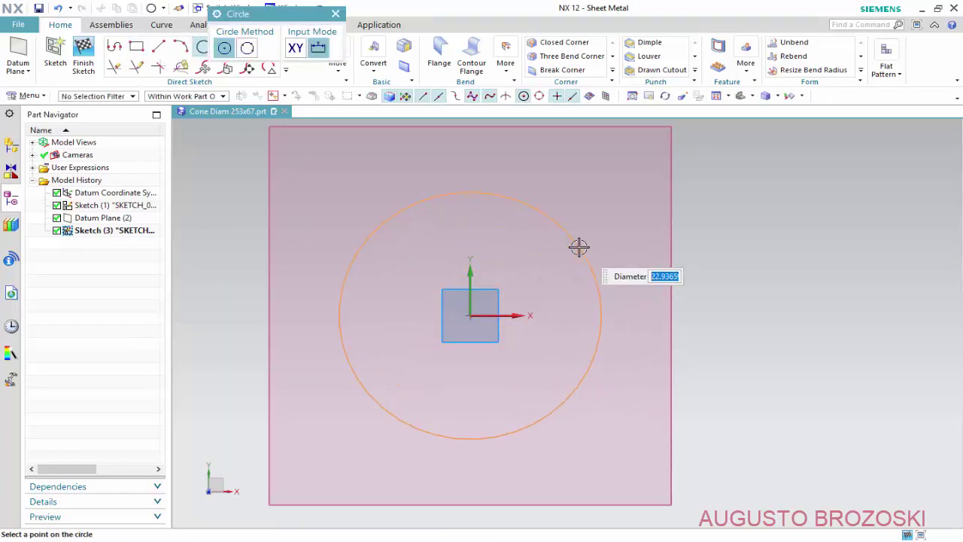
left_click(602, 223)
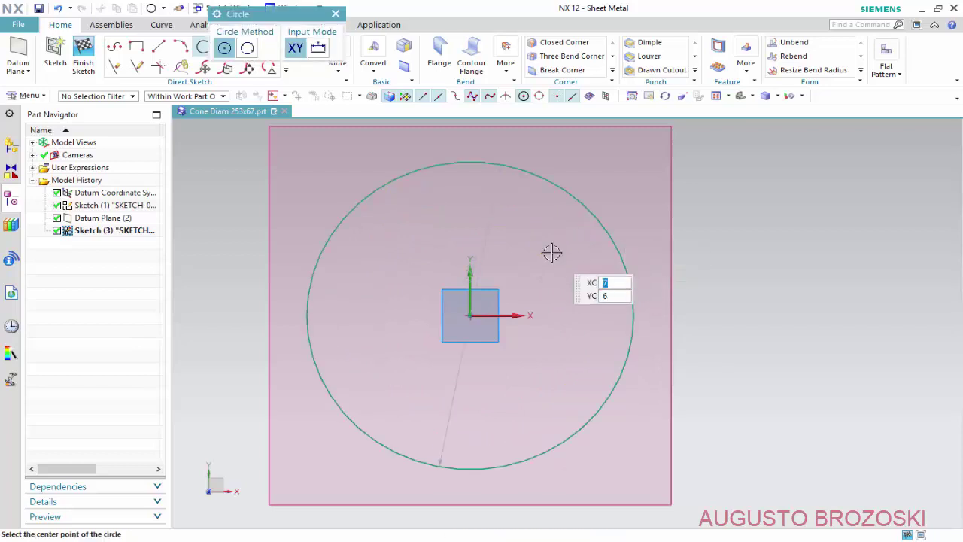
key("Escape")
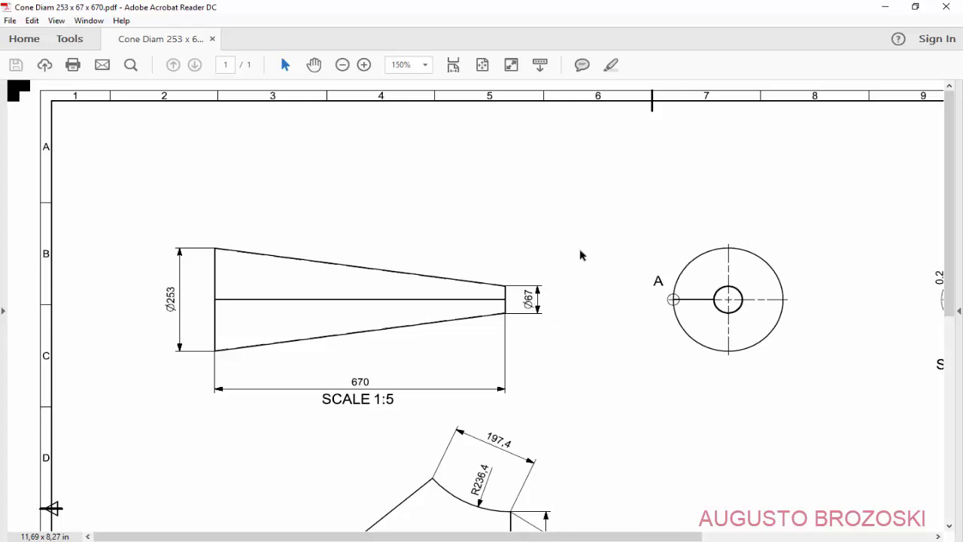
Step: Set the circle's diameter dimension to 67 mm
left_click(885, 6)
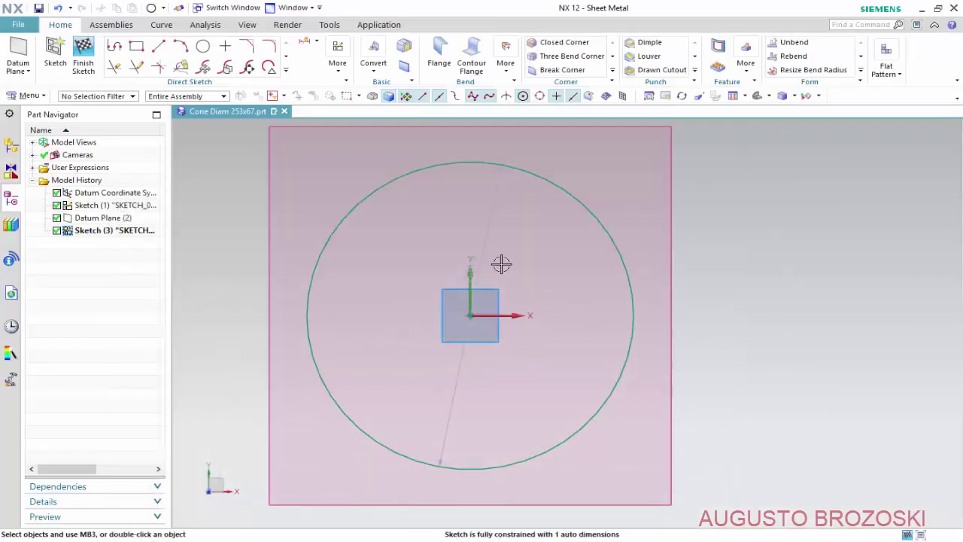
left_click(488, 238)
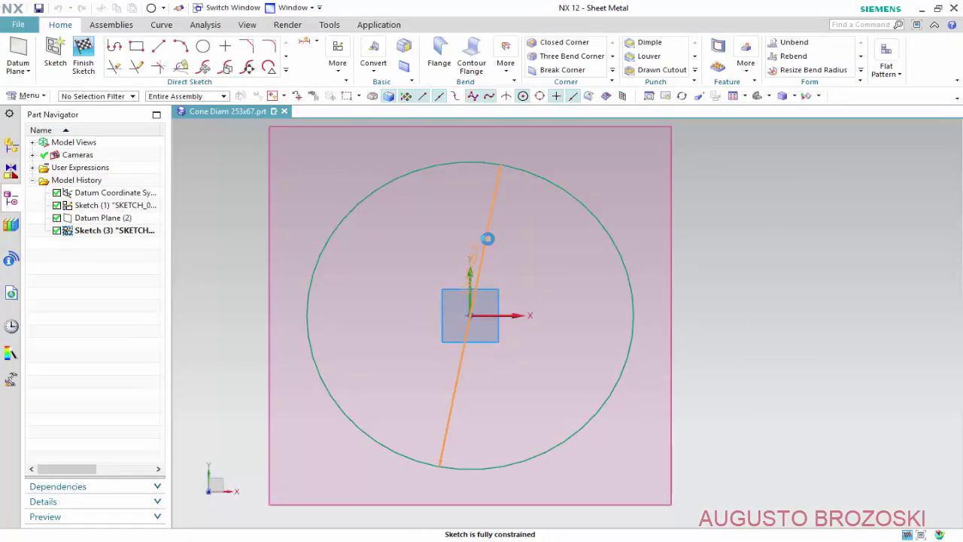
double_click(488, 238)
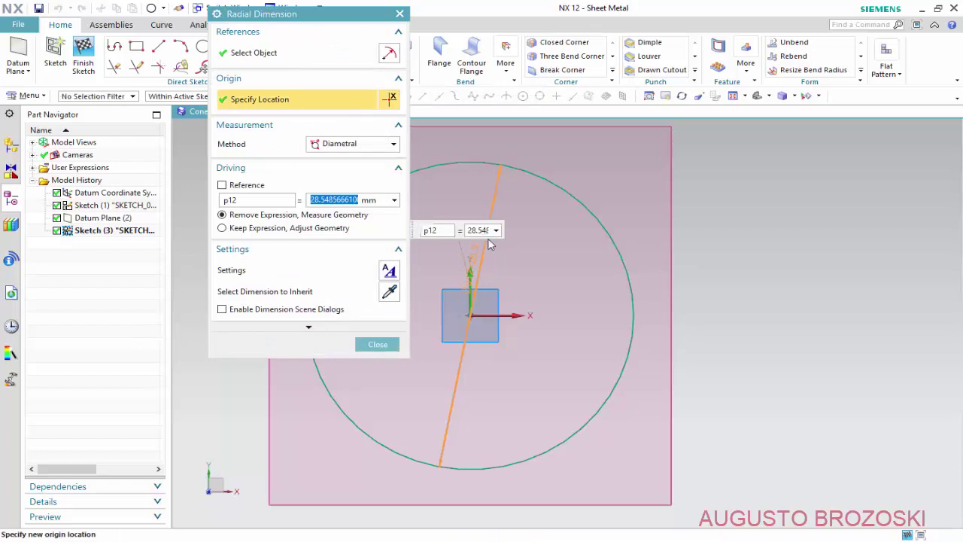
type("67")
key("Return")
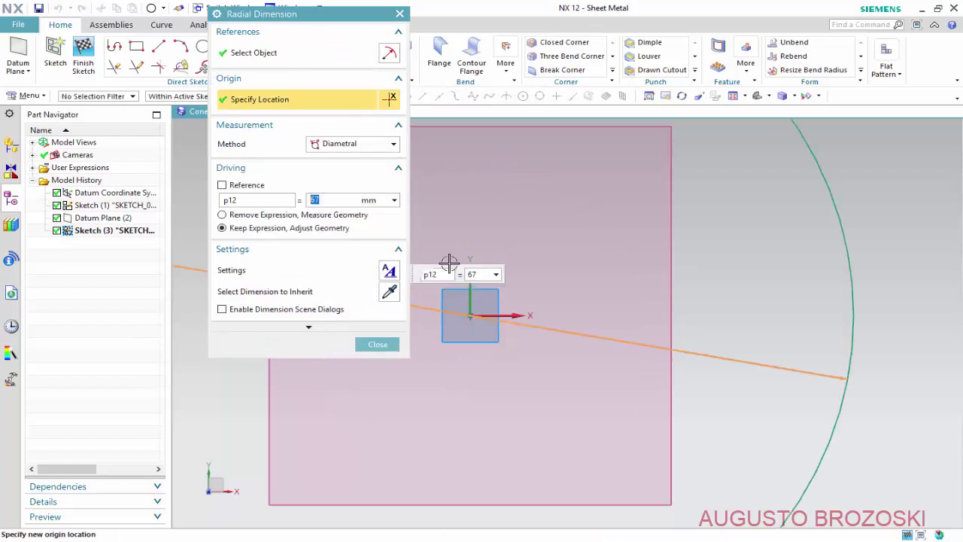
left_click(376, 342)
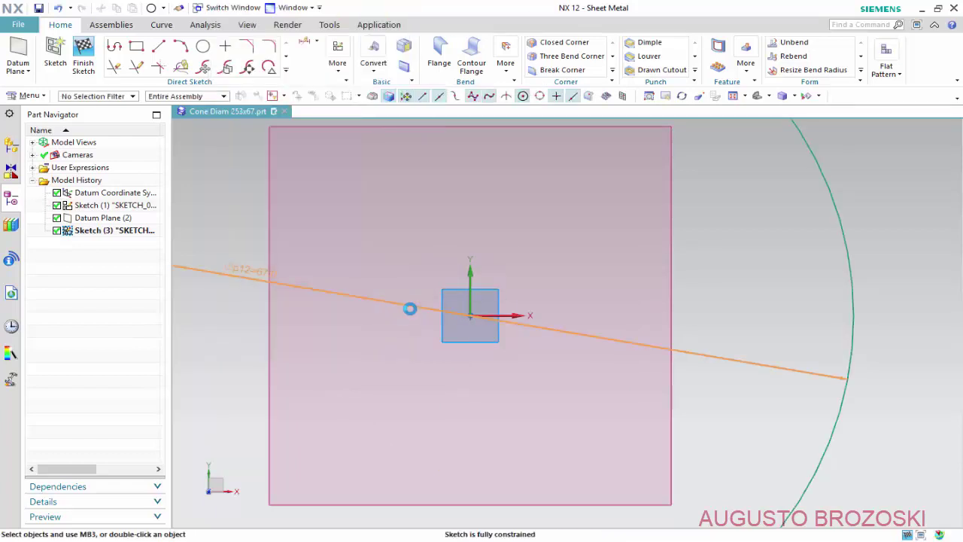
scroll(410, 308, "down", 3)
scroll(675, 350, "up", 1)
scroll(650, 331, "up", 1)
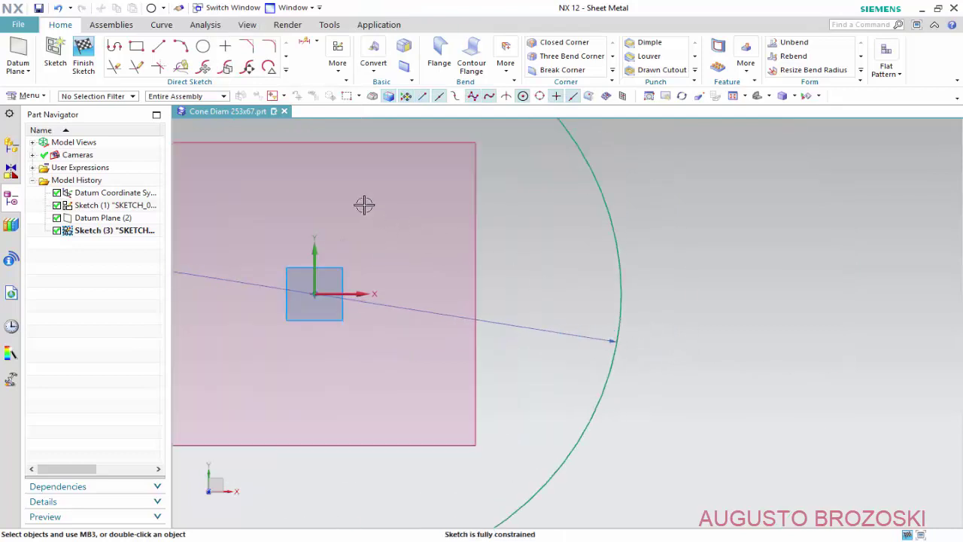
Step: Draw two 8.5 mm horizontal lines across the Ø67 circle's right edge
left_click(158, 46)
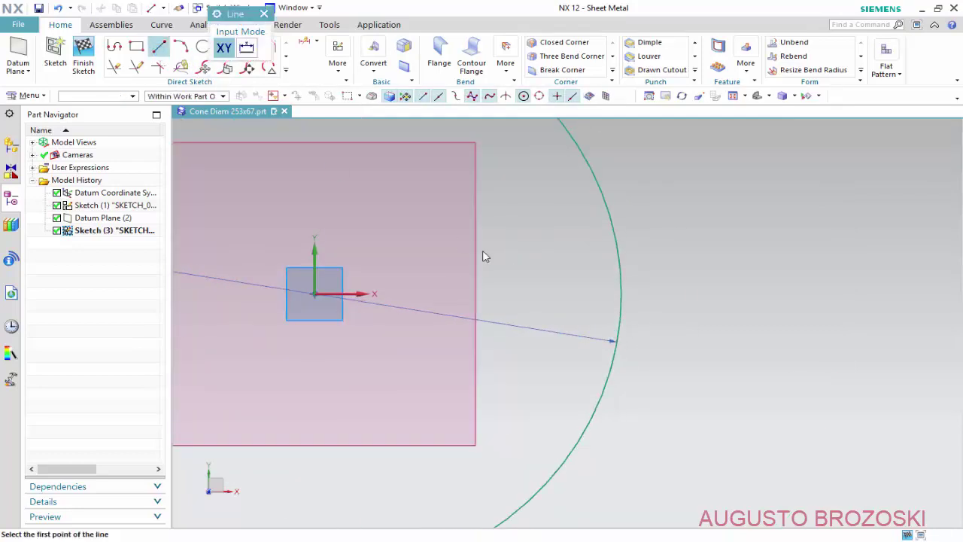
left_click(581, 276)
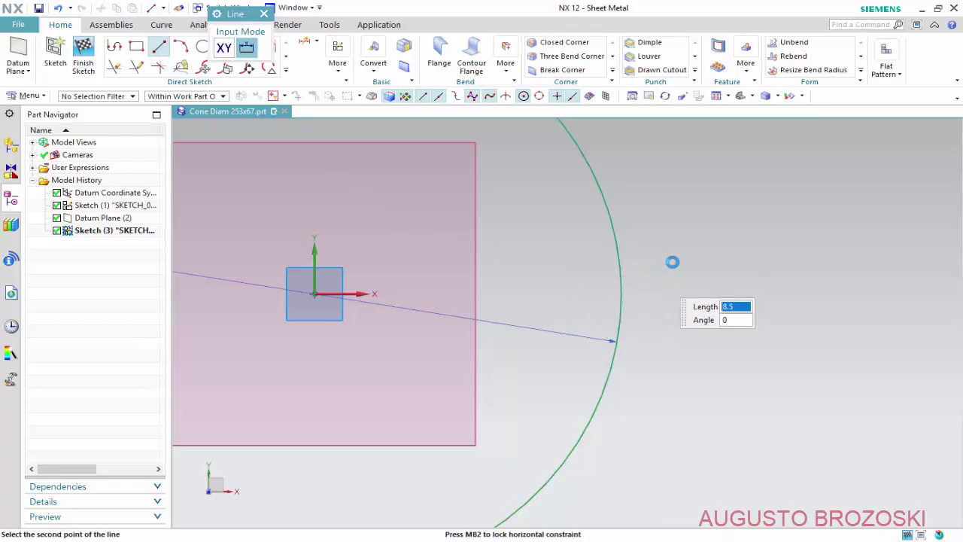
left_click(658, 276)
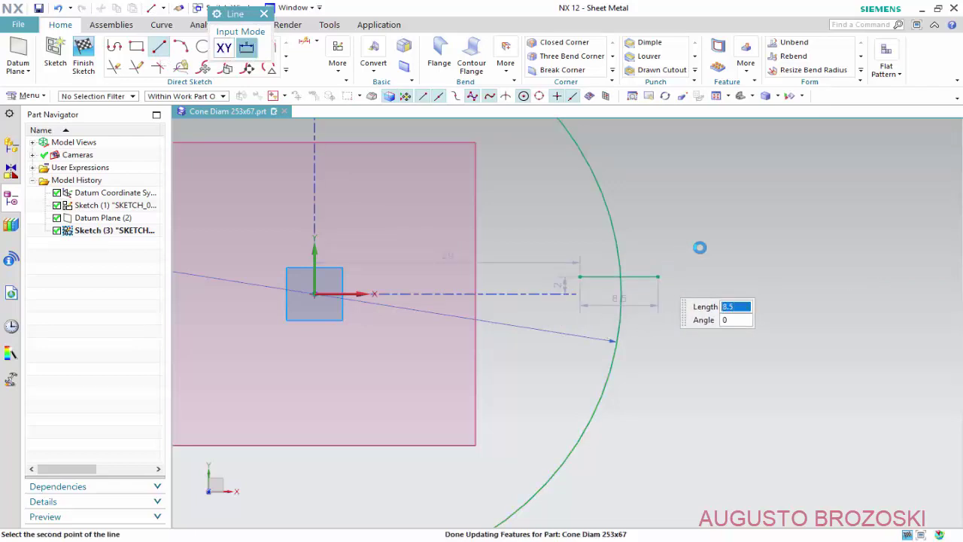
left_click(580, 323)
left_click(660, 318)
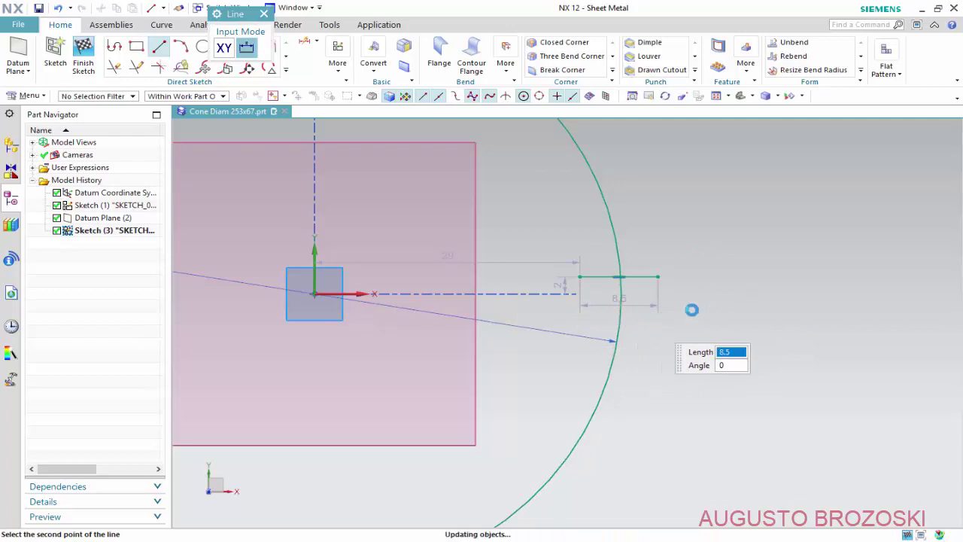
key("Escape")
Step: Change the upper line's offset dimension p13 from 2 to 0.1 mm
scroll(662, 299, "up", 2)
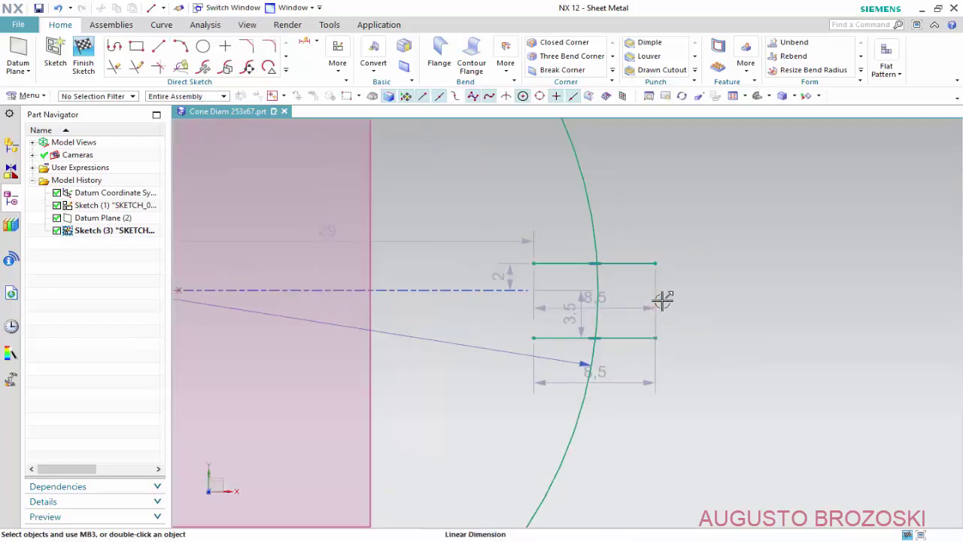
scroll(643, 301, "up", 2)
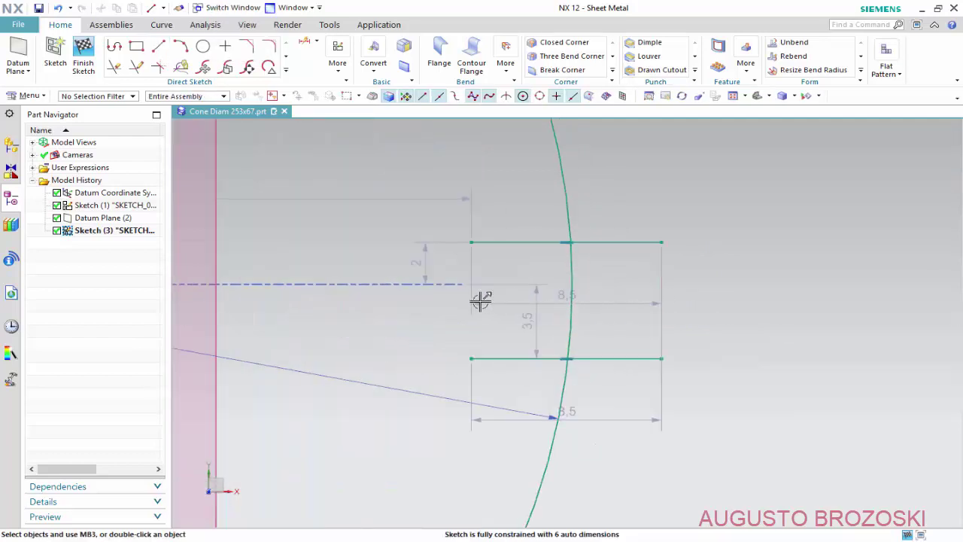
left_click(423, 263)
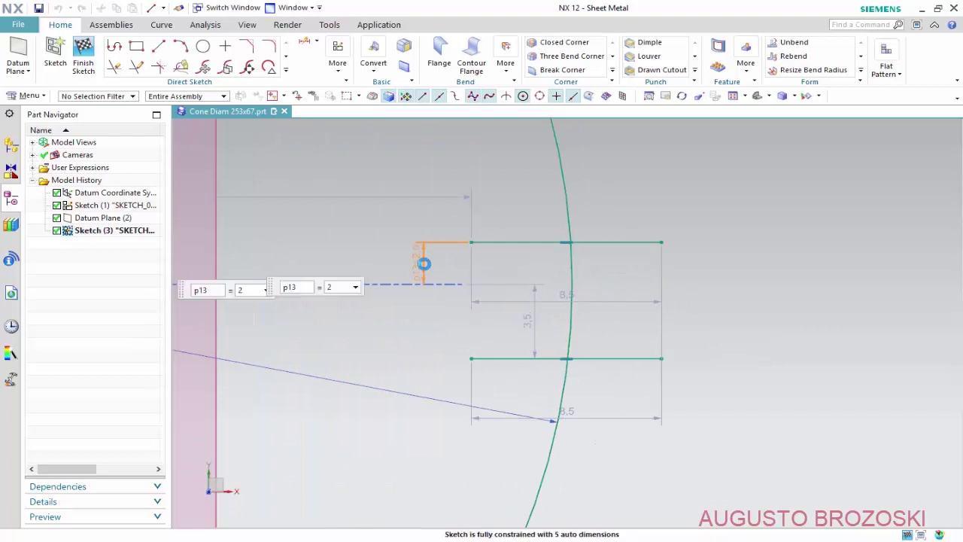
double_click(424, 264)
type("0.1")
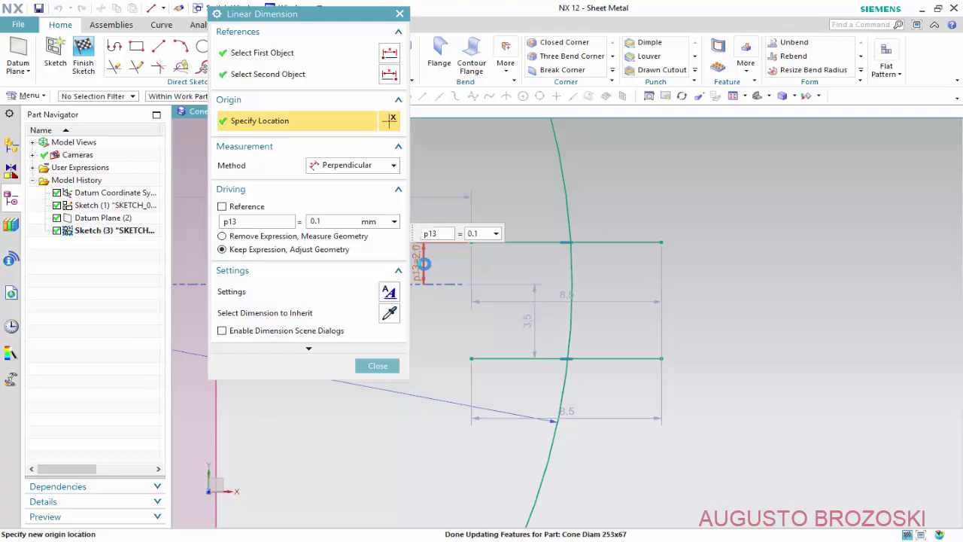
key("Return")
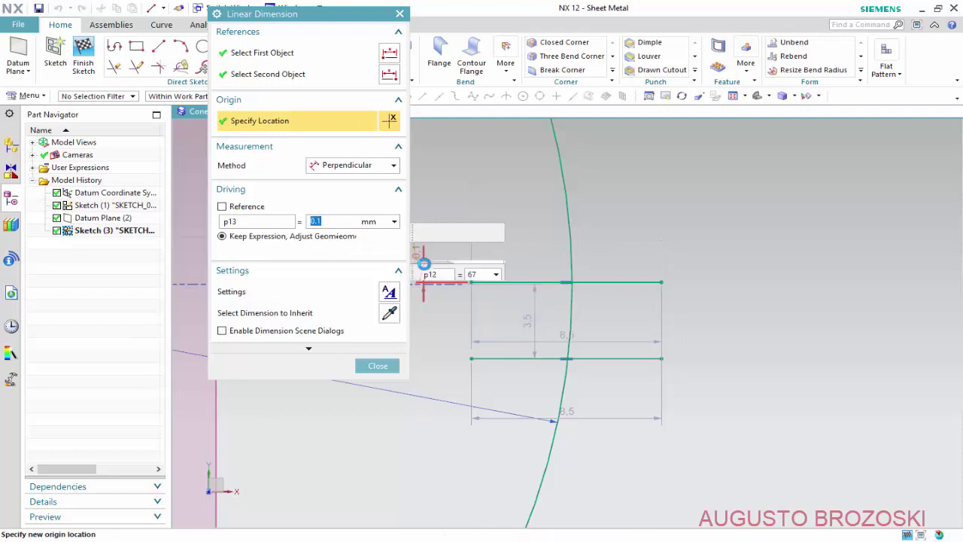
middle_click(536, 319)
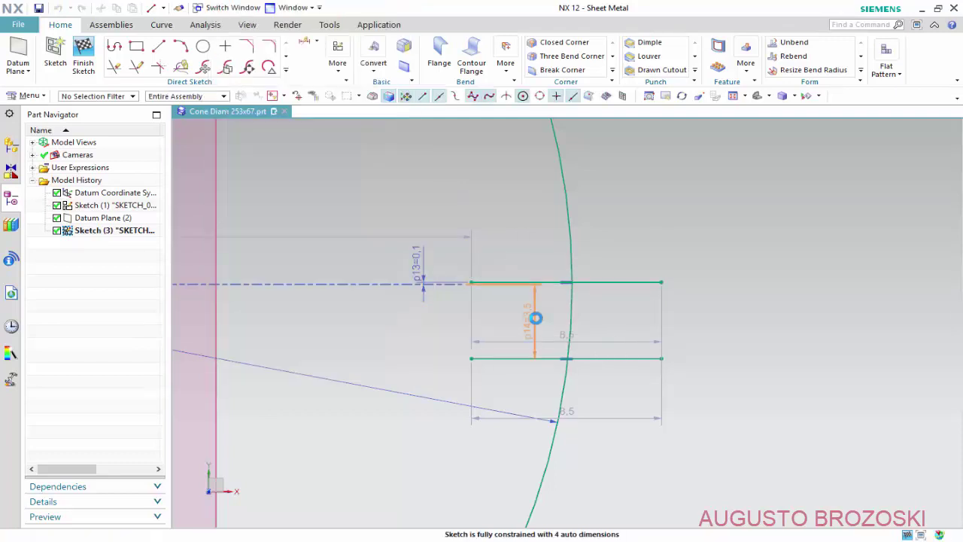
Step: Set the gap between the two horizontal lines to 0.2
double_click(535, 319)
type("0")
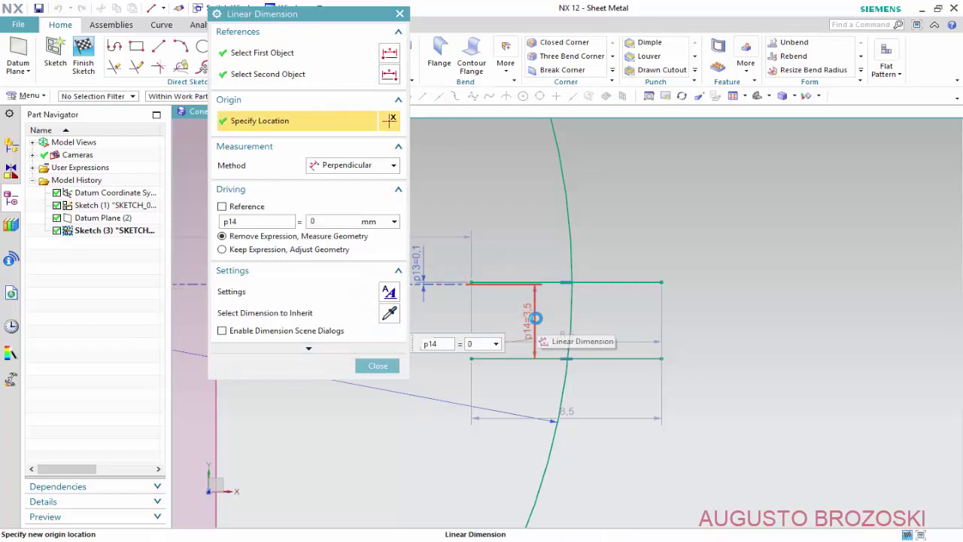
type(".2")
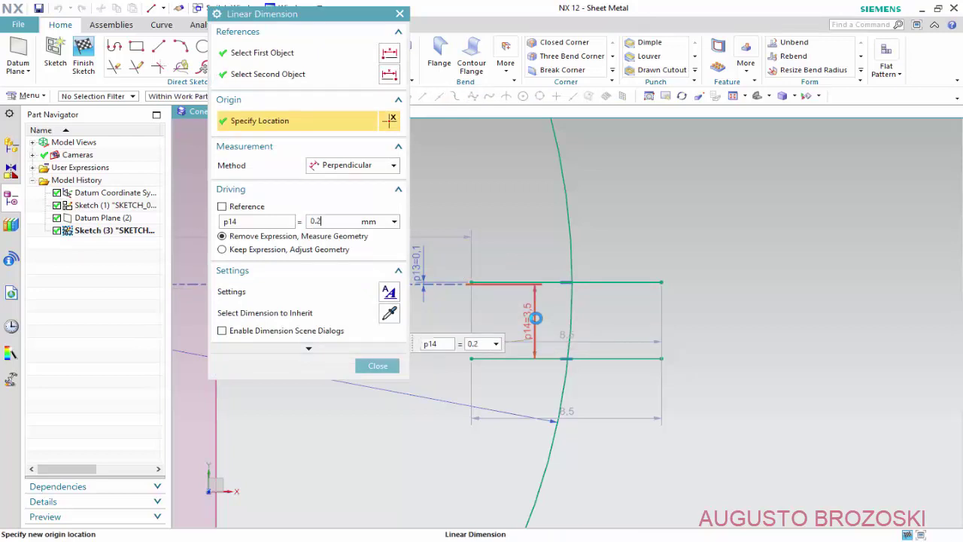
key("Return")
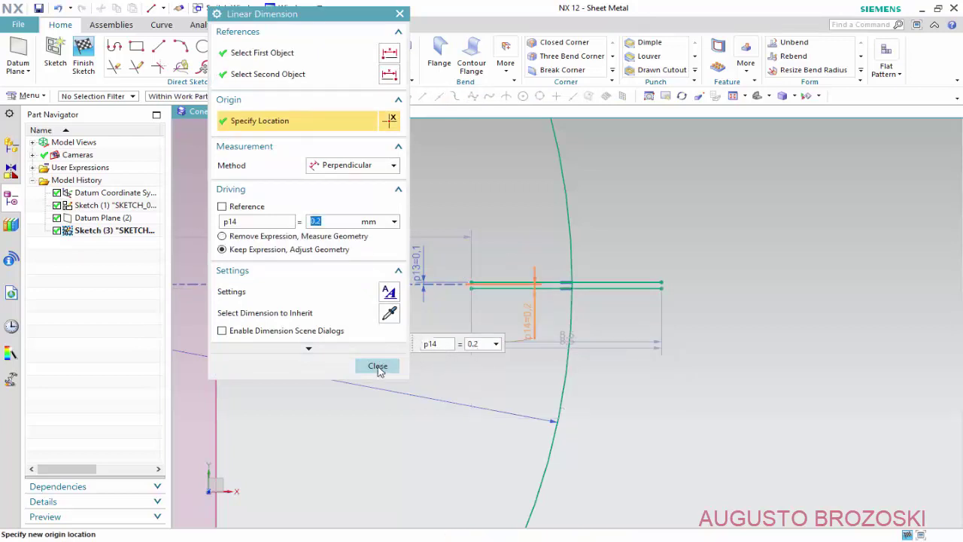
left_click(378, 369)
Step: Convert the upper and lower horizontal lines into dashed reference lines, then start Quick Trim
scroll(595, 279, "up", 5)
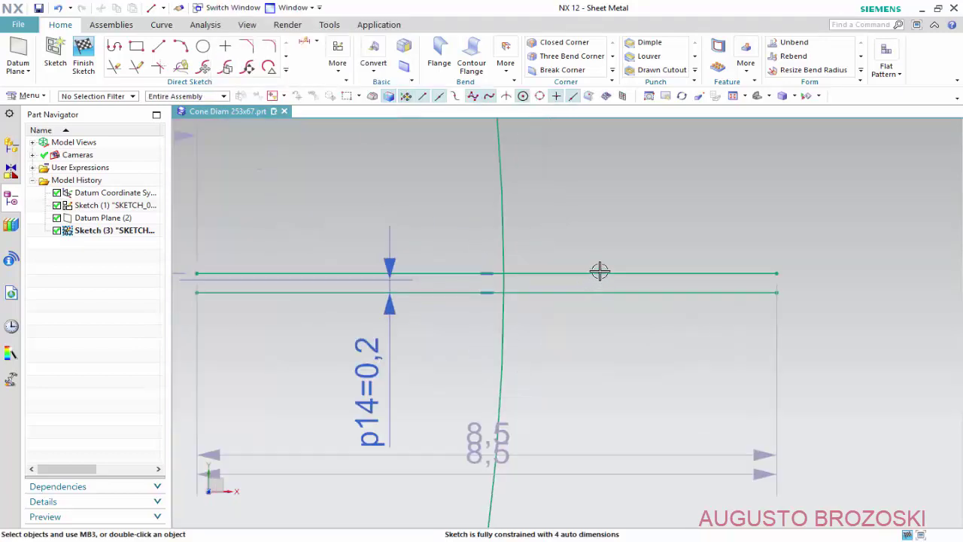
right_click(601, 271)
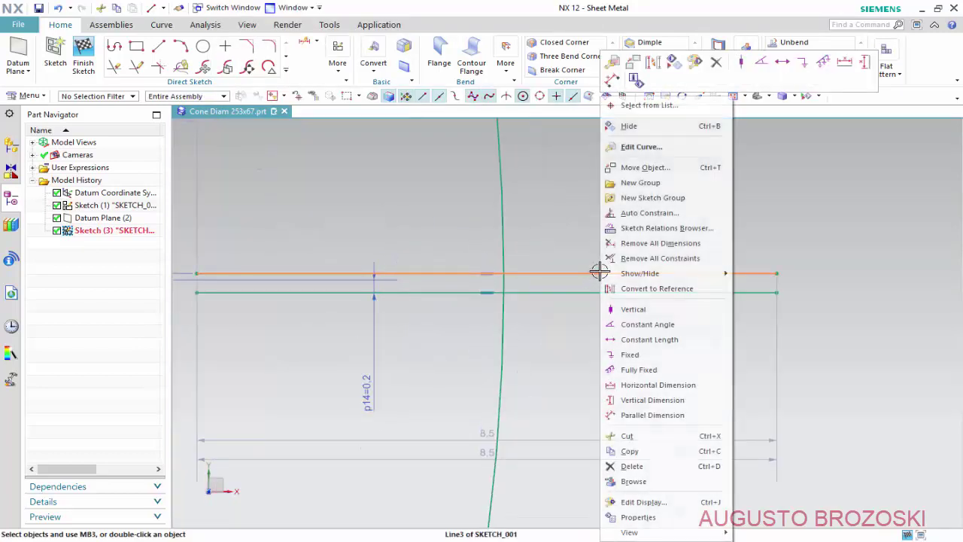
left_click(662, 289)
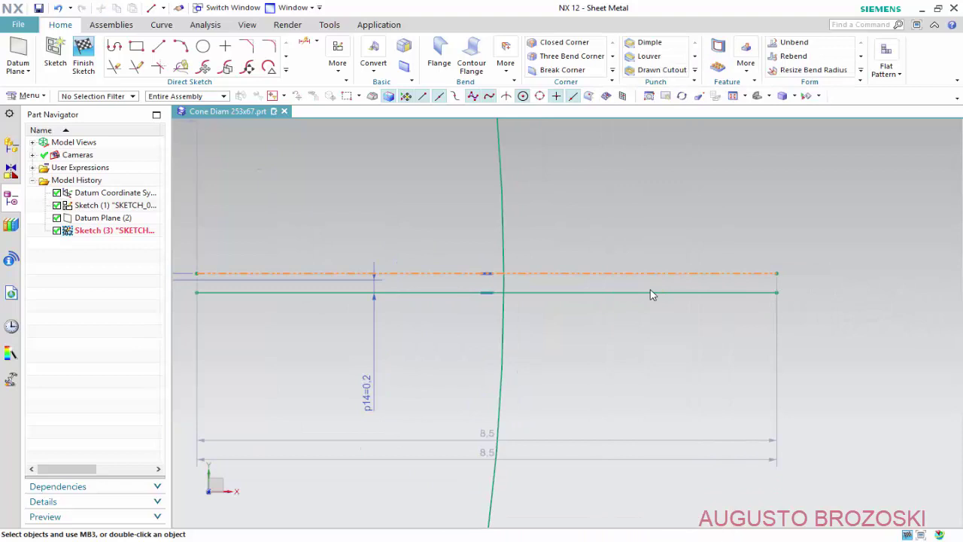
right_click(598, 291)
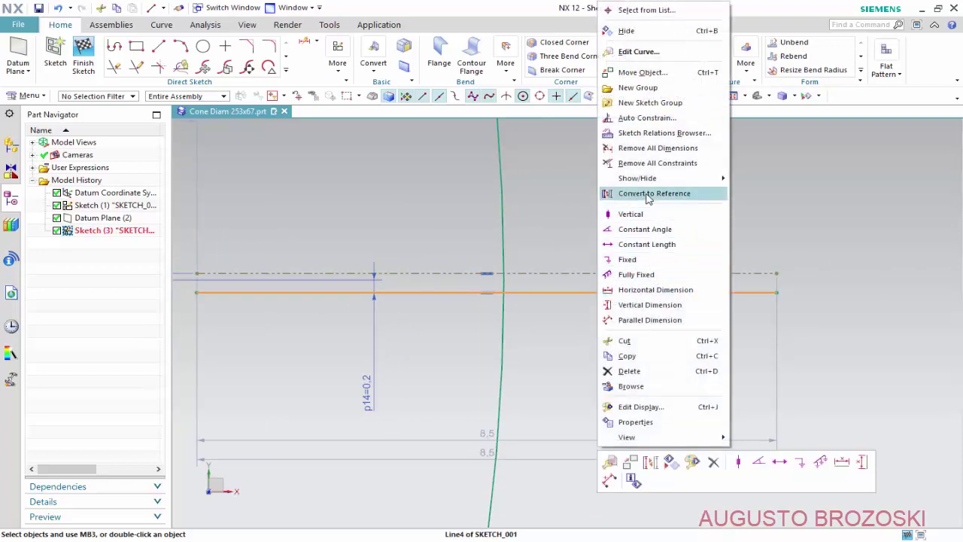
left_click(647, 194)
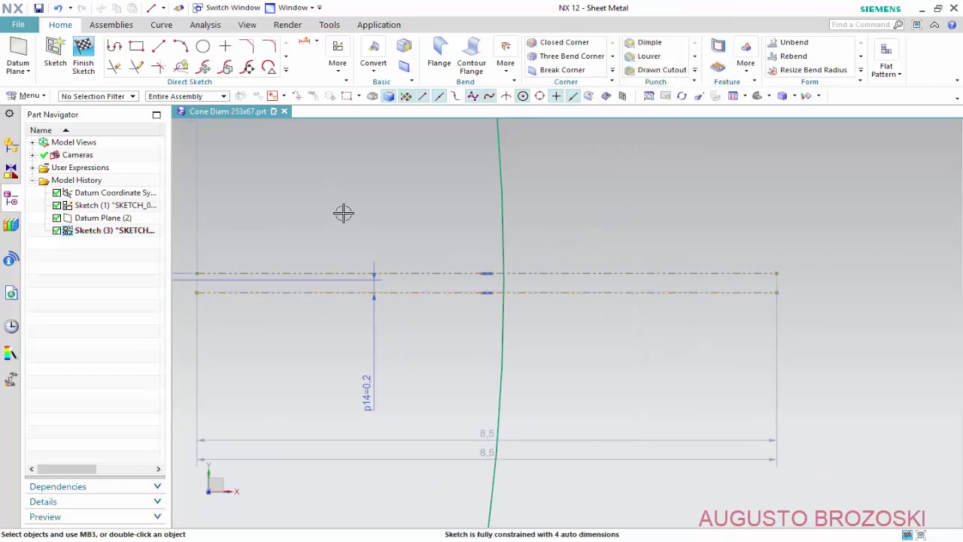
left_click(115, 69)
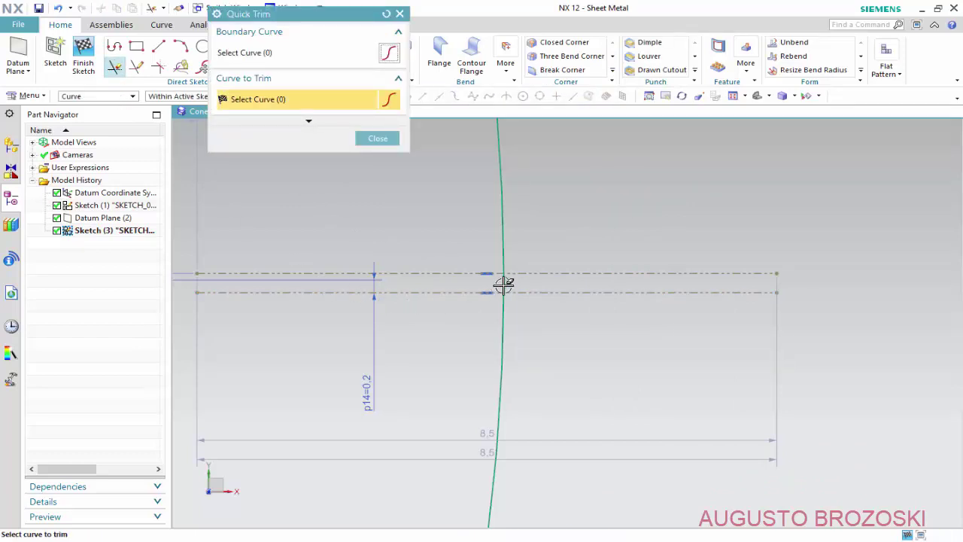
Step: Trim away the circle's arc between the two reference lines
scroll(502, 281, "up", 5)
left_click_drag(513, 280, 469, 286)
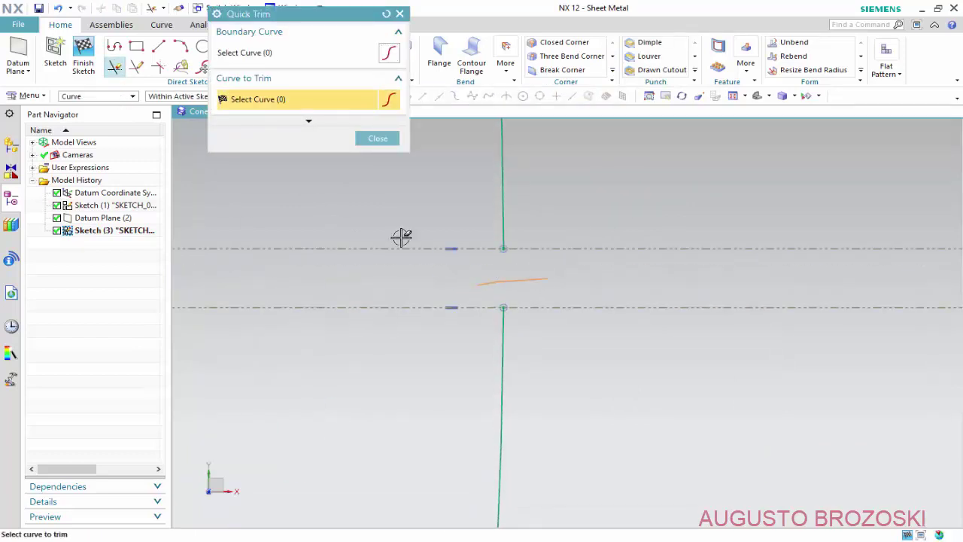
left_click(372, 139)
scroll(567, 241, "down", 2)
scroll(572, 247, "down", 2)
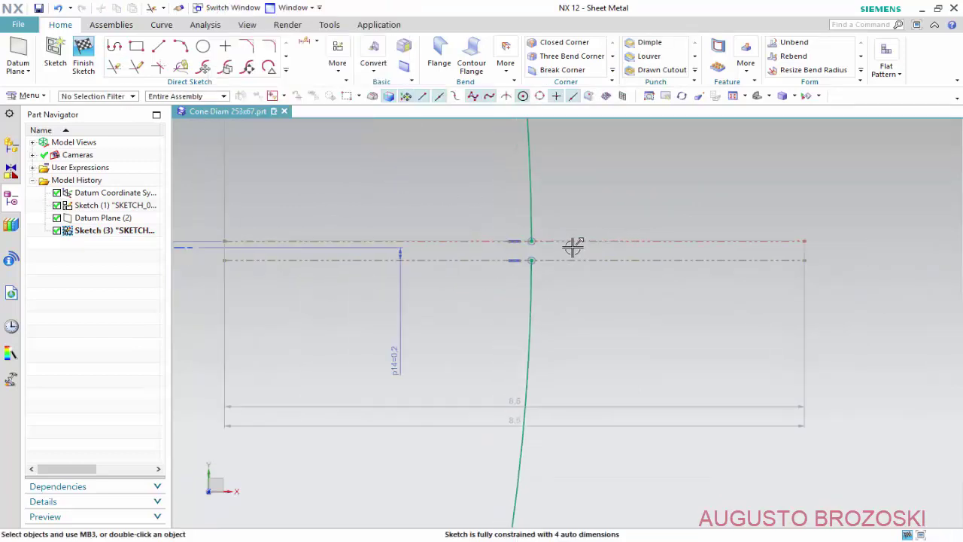
scroll(557, 243, "down", 3)
scroll(533, 245, "down", 2)
scroll(533, 244, "up", 3)
scroll(522, 245, "up", 3)
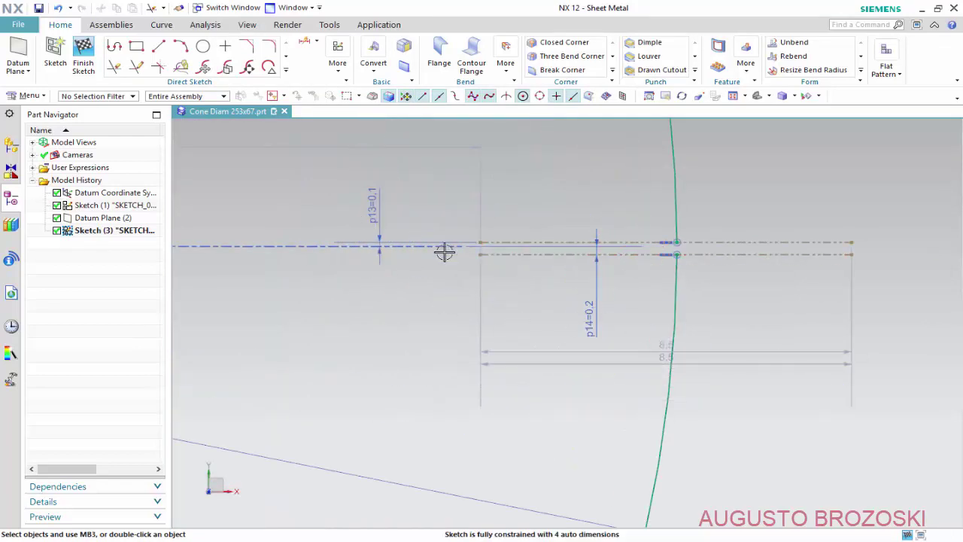
scroll(526, 275, "down", 2)
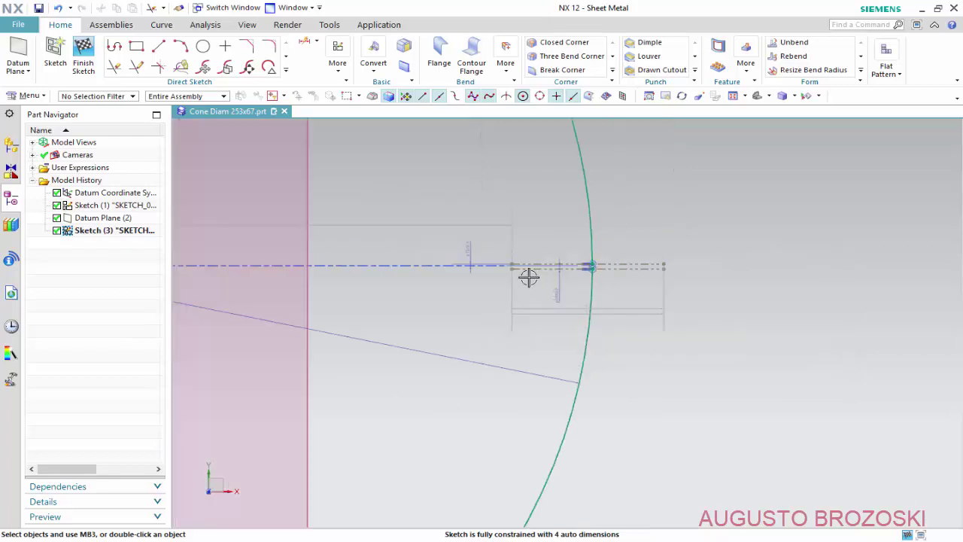
scroll(512, 262, "down", 2)
scroll(489, 260, "down", 2)
scroll(443, 269, "down", 2)
scroll(431, 274, "up", 2)
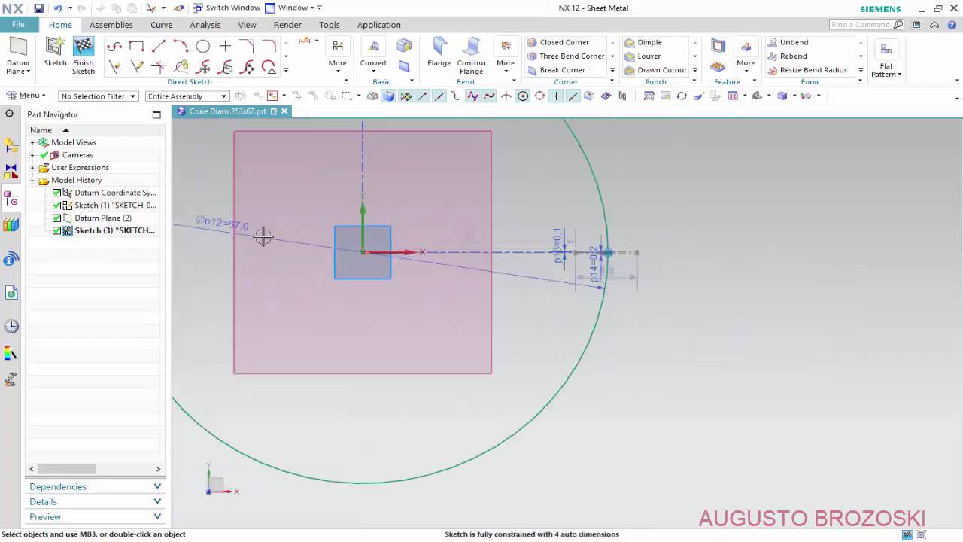
Step: Finish Sketch (3) and save the part
left_click(757, 95)
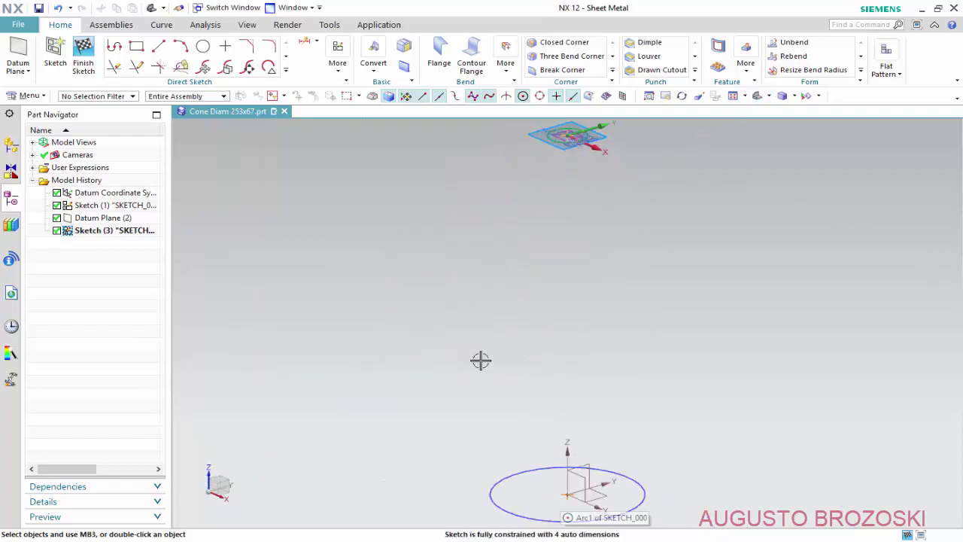
left_click(83, 54)
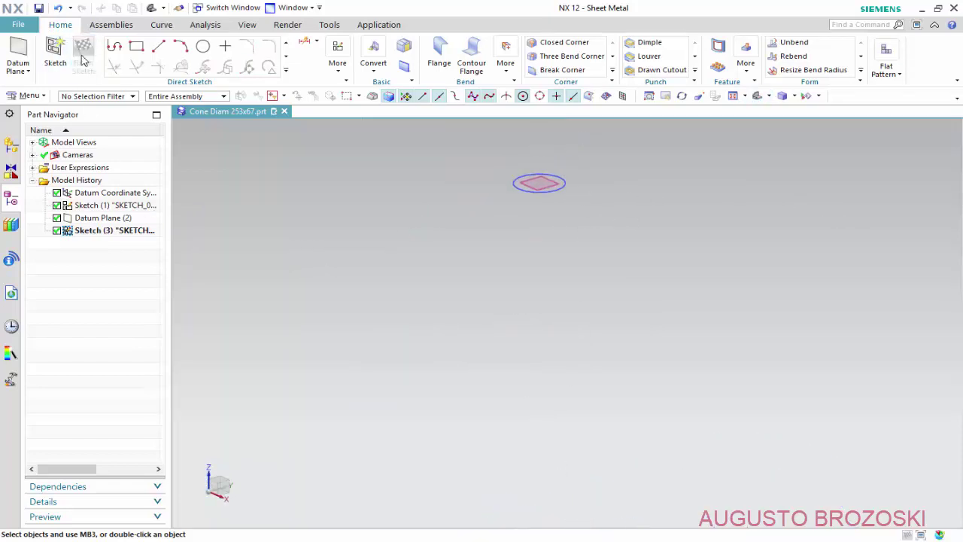
left_click(39, 9)
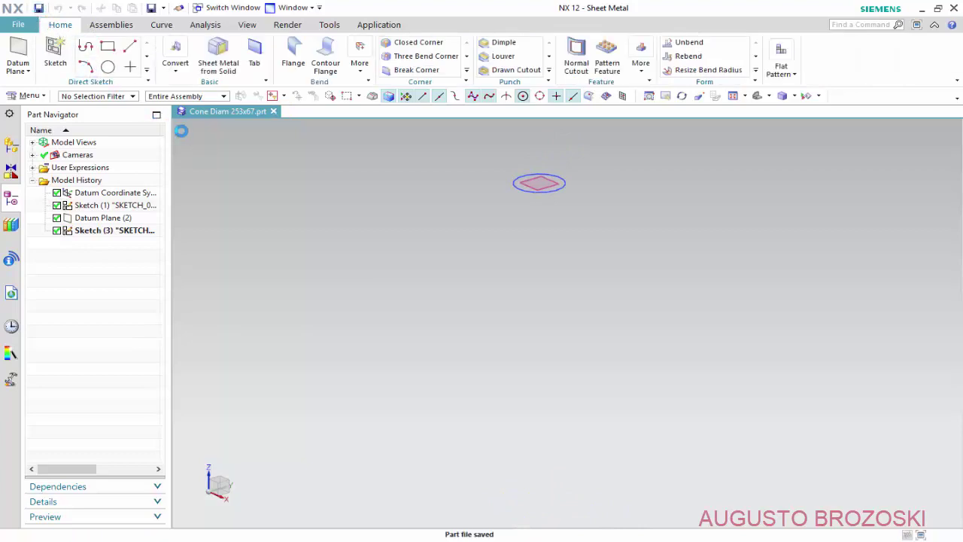
left_click(733, 97)
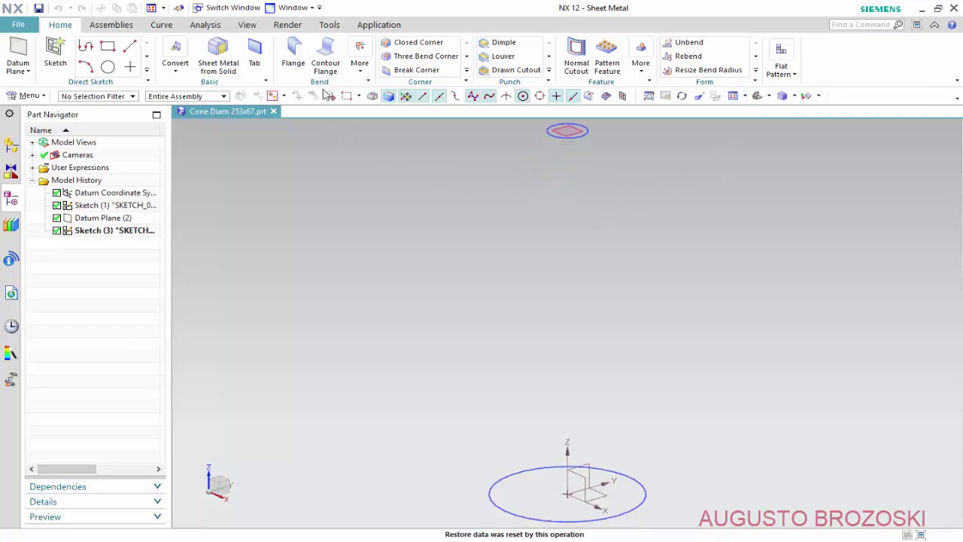
left_click(358, 69)
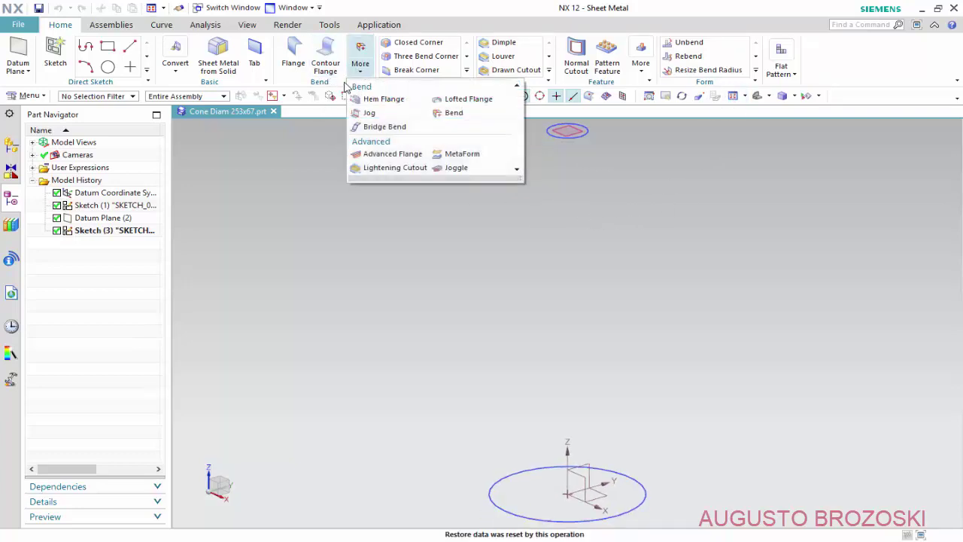
Step: Create a lofted flange from the small top arc to the large bottom arc
left_click(466, 98)
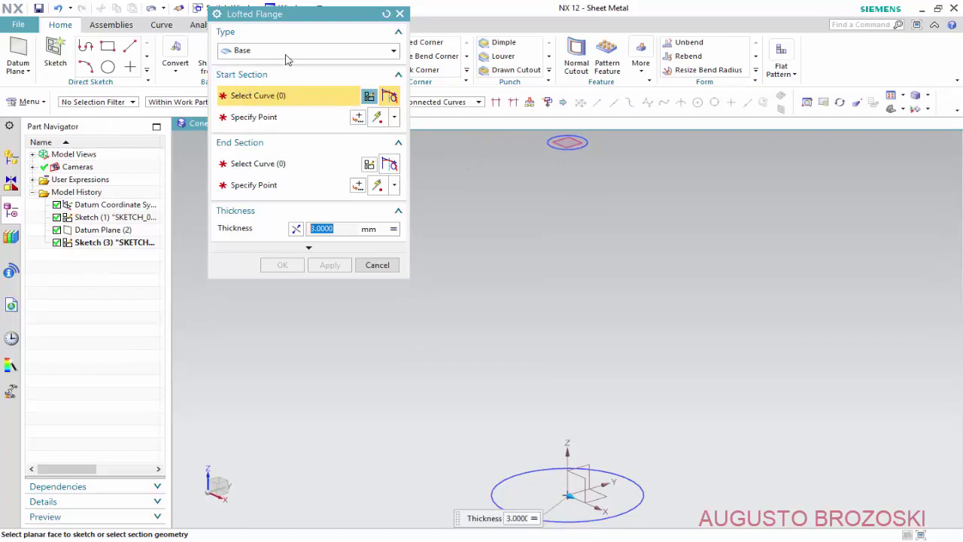
left_click(550, 145)
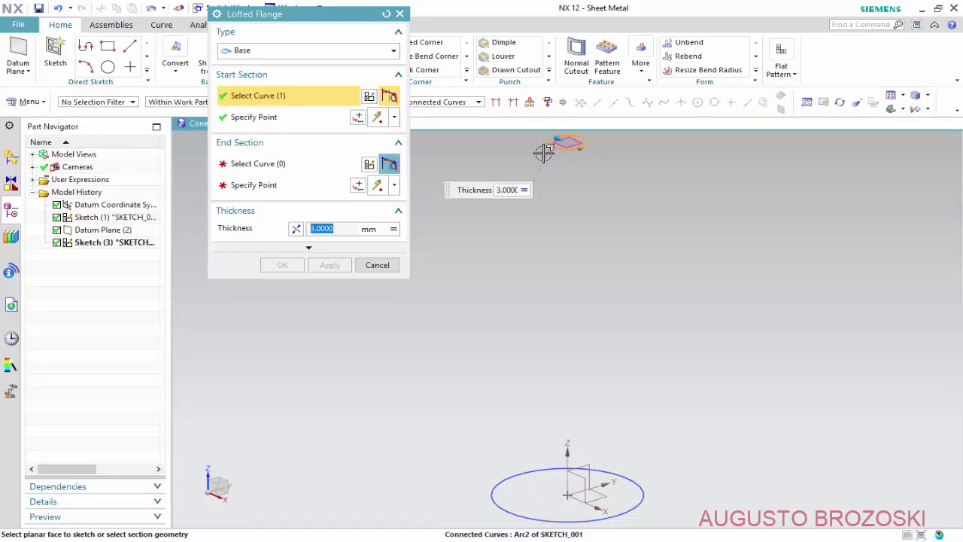
left_click(264, 165)
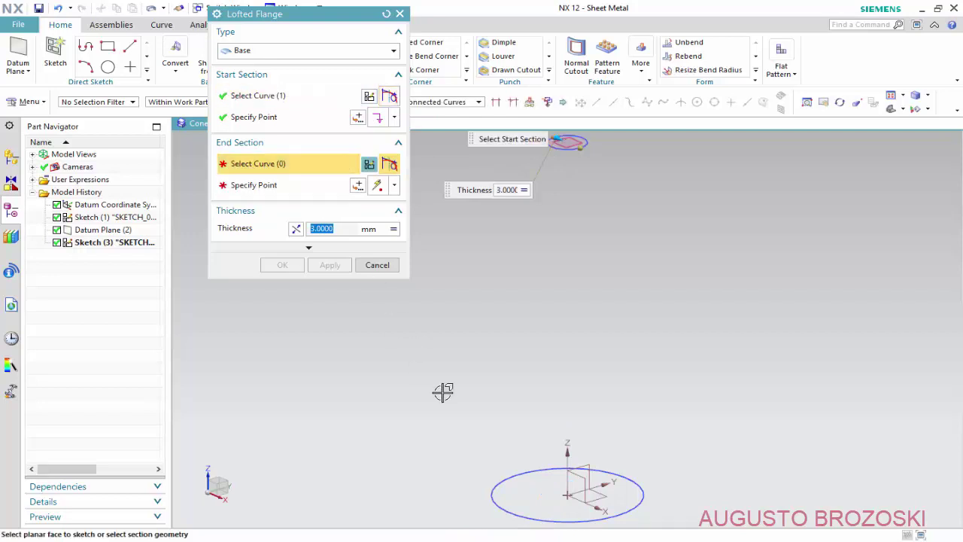
left_click(496, 485)
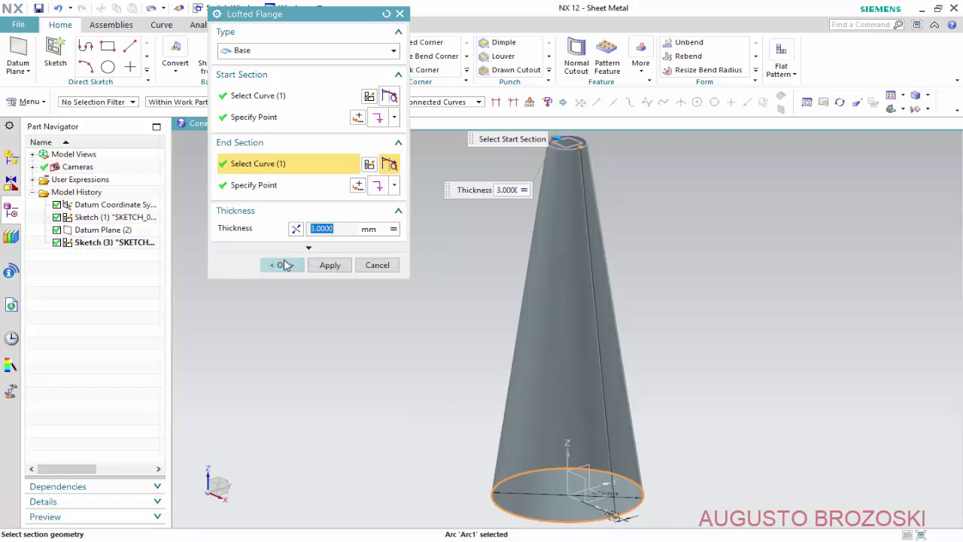
left_click(283, 265)
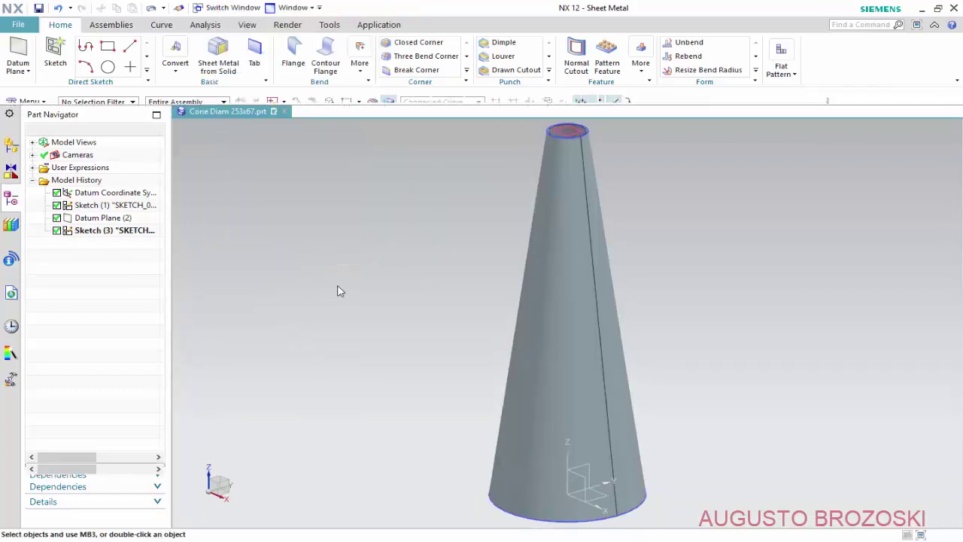
Step: Set the sheet-metal material thickness preference to 1.5 mm
left_click(20, 29)
mouse_move(44, 124)
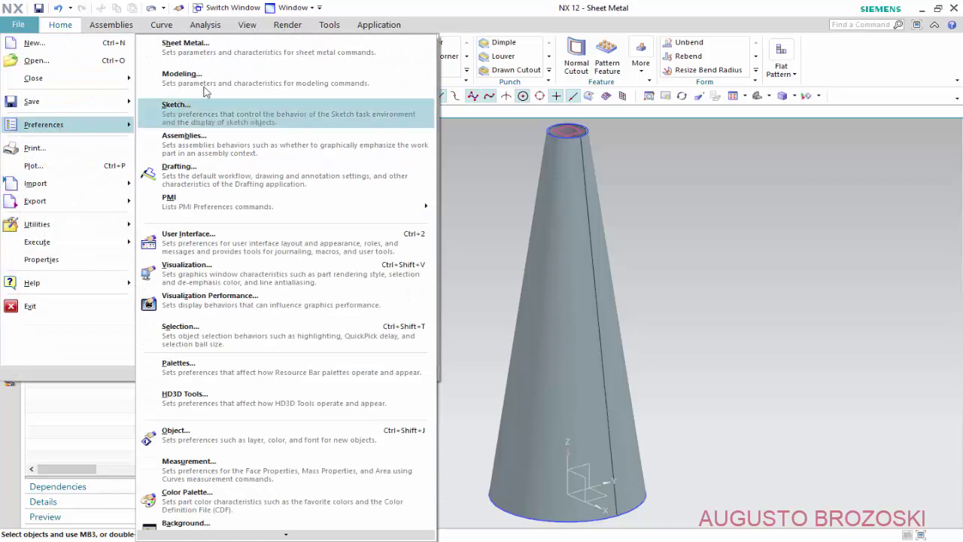
left_click(217, 56)
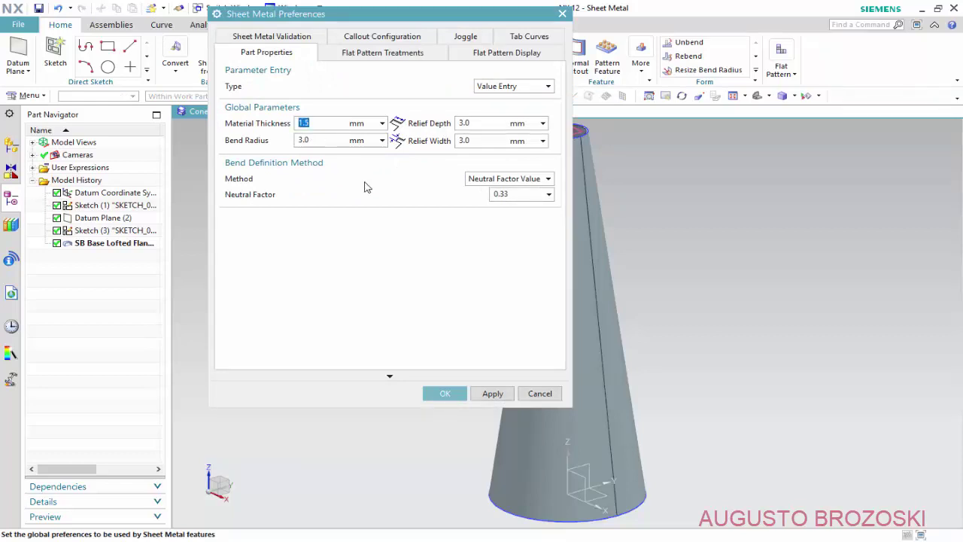
left_click(452, 387)
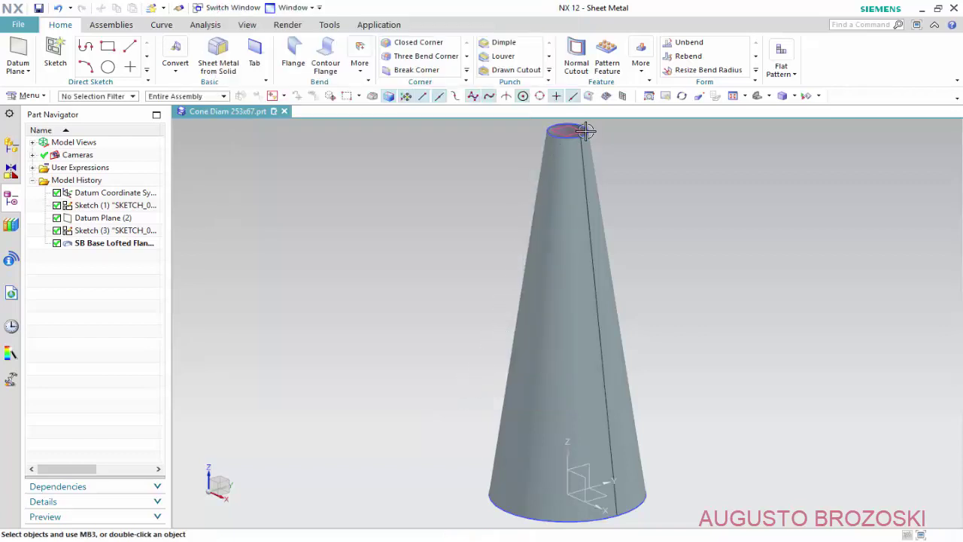
Step: Orbit to inspect the cone's open end, restore the upright view, and save the part
scroll(585, 131, "up", 2)
scroll(583, 135, "up", 2)
scroll(577, 143, "up", 2)
scroll(574, 158, "up", 2)
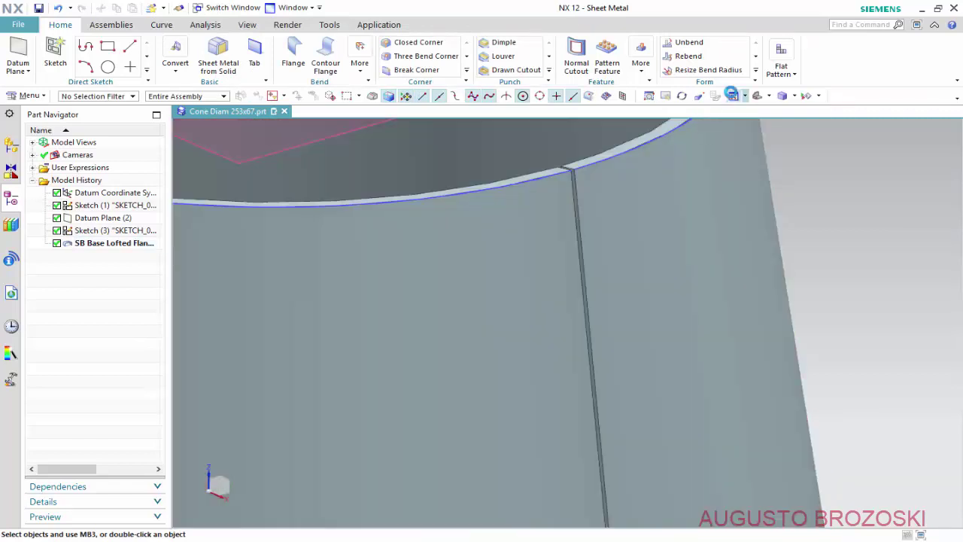
left_click(731, 95)
mouse_move(583, 371)
middle_mouse_down()
mouse_move(614, 323)
mouse_move(621, 273)
mouse_move(621, 311)
mouse_move(569, 344)
mouse_move(693, 163)
middle_mouse_up()
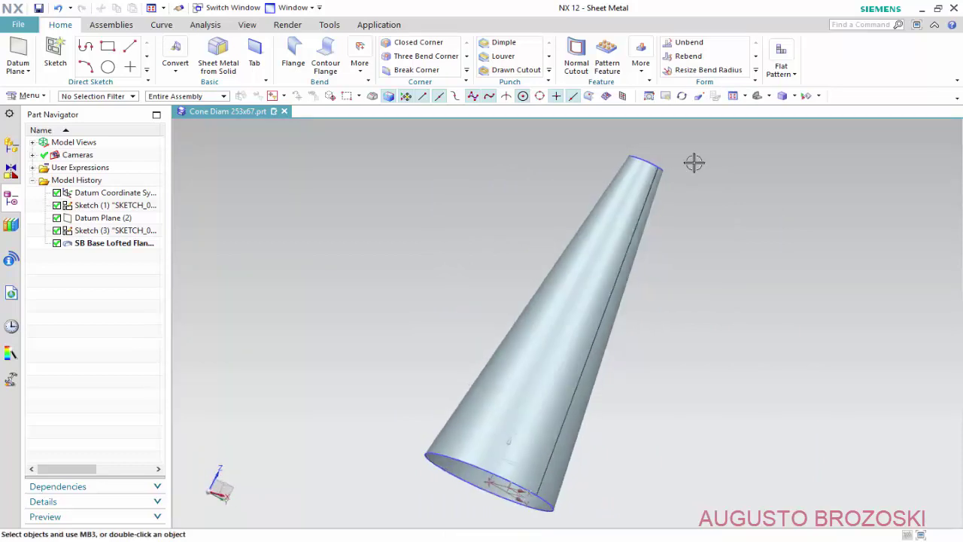
left_click(733, 97)
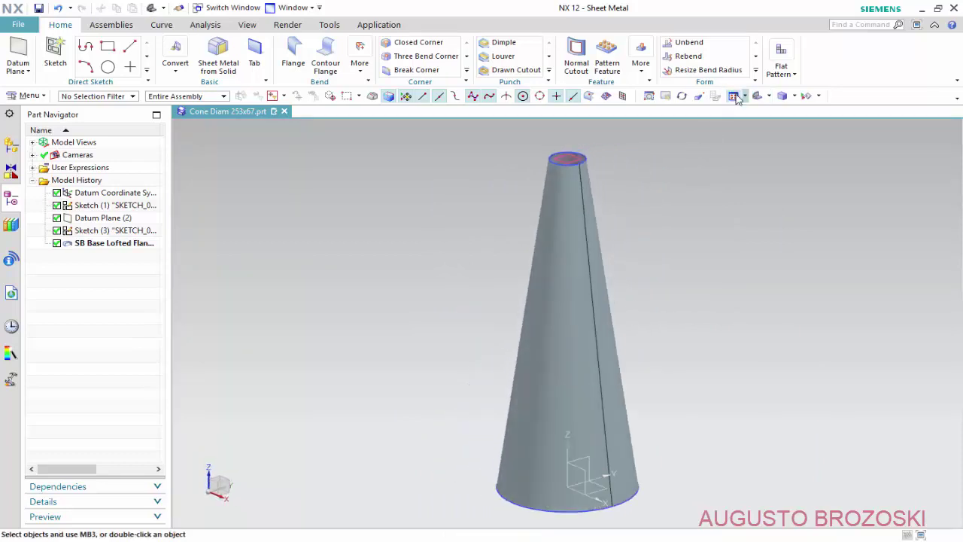
left_click(39, 9)
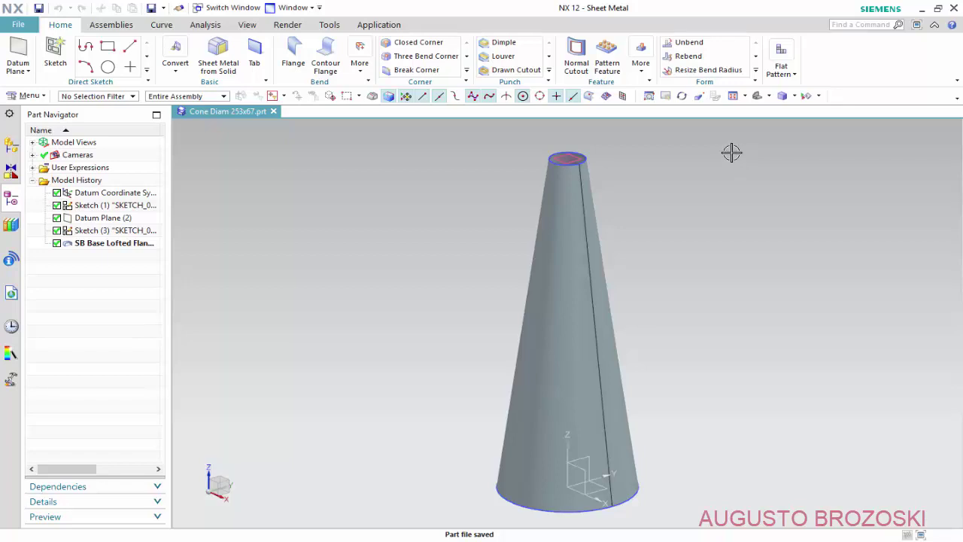
Step: Create a flat solid of the cone, using the cone face as the stationary face
left_click(786, 76)
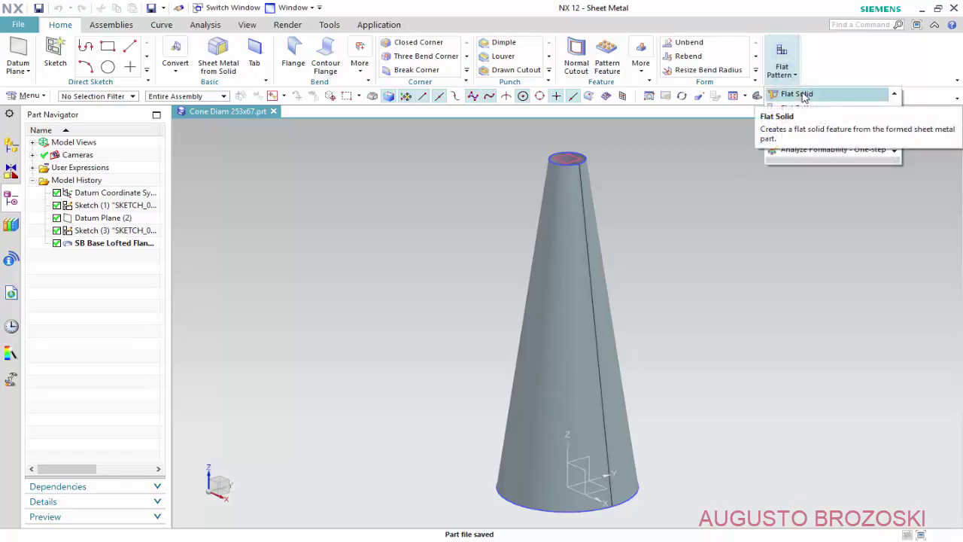
left_click(796, 93)
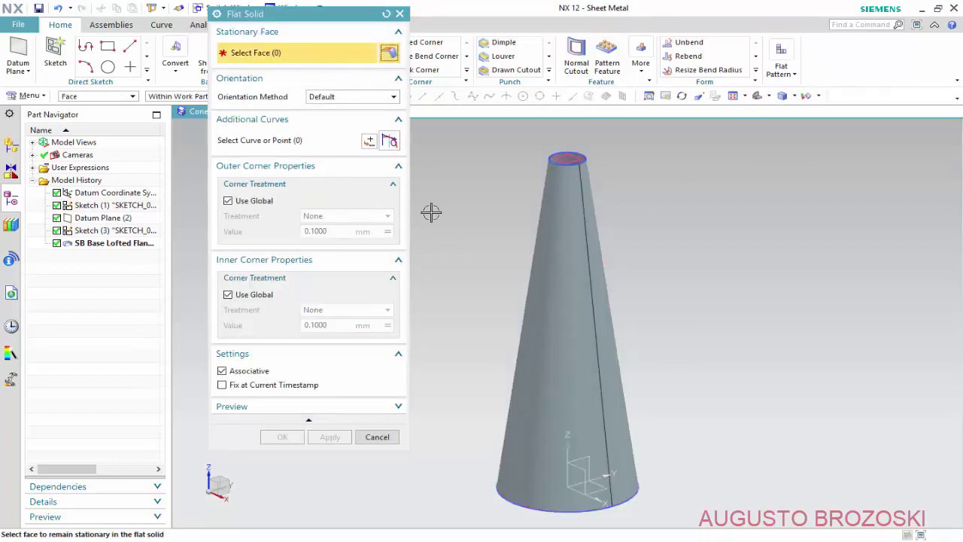
left_click(530, 310)
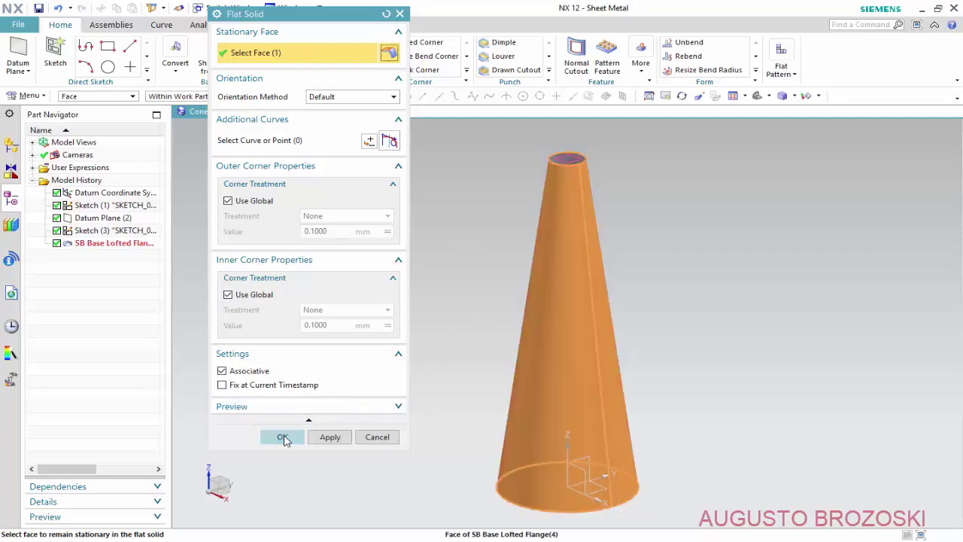
left_click(281, 437)
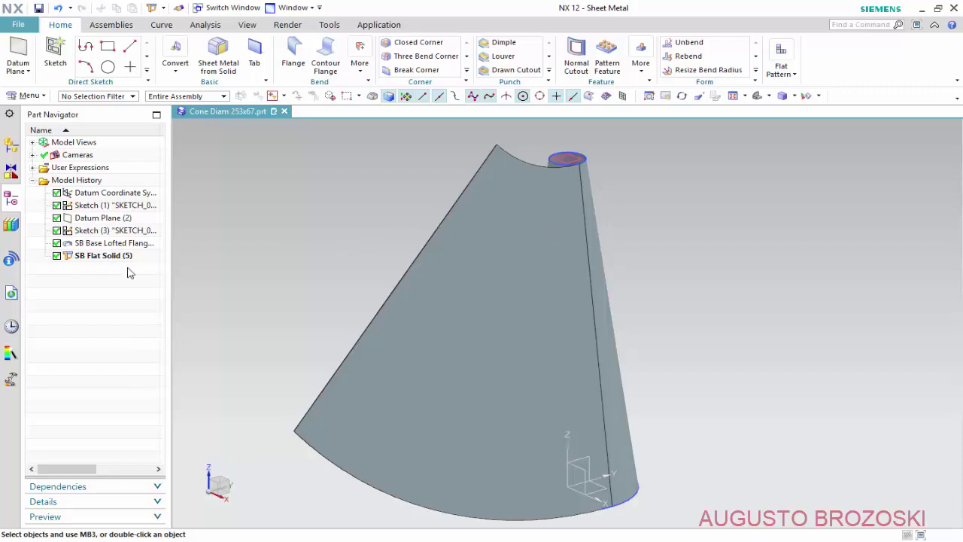
left_click(793, 76)
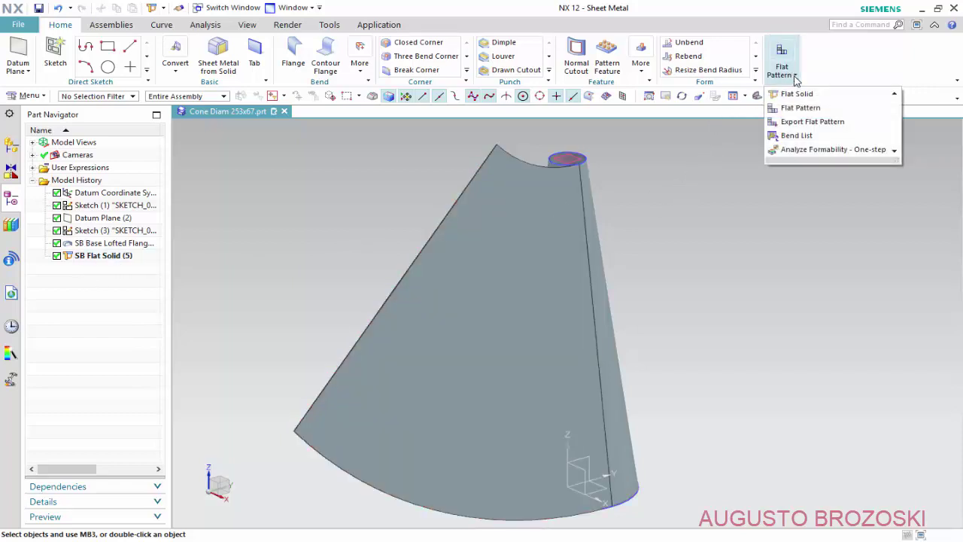
Step: Create a flat pattern with the cone's outer face as the upward face
left_click(798, 107)
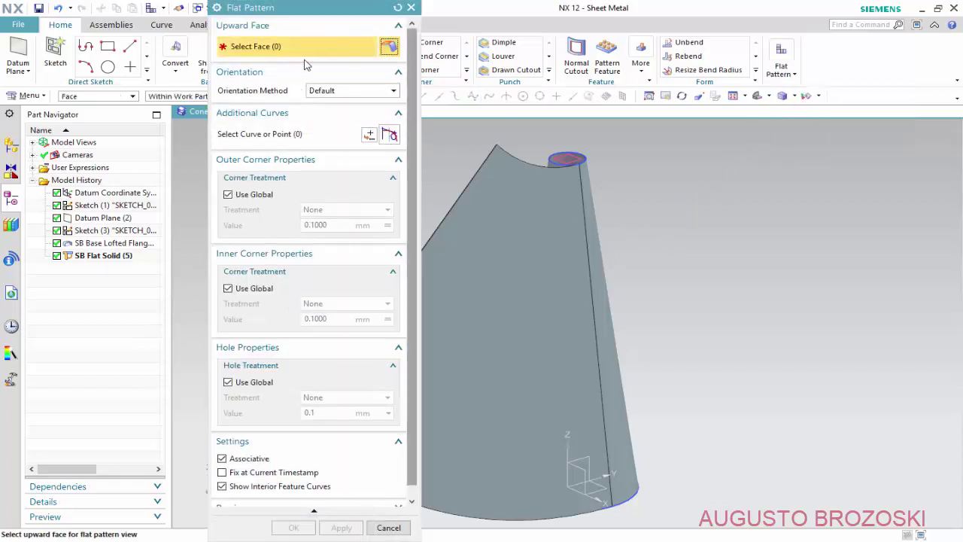
left_click(619, 366)
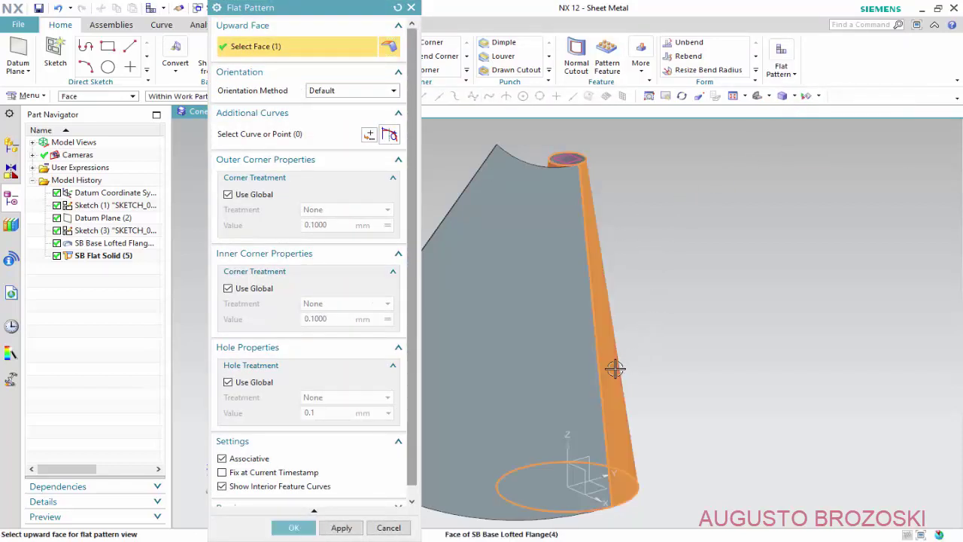
left_click(293, 526)
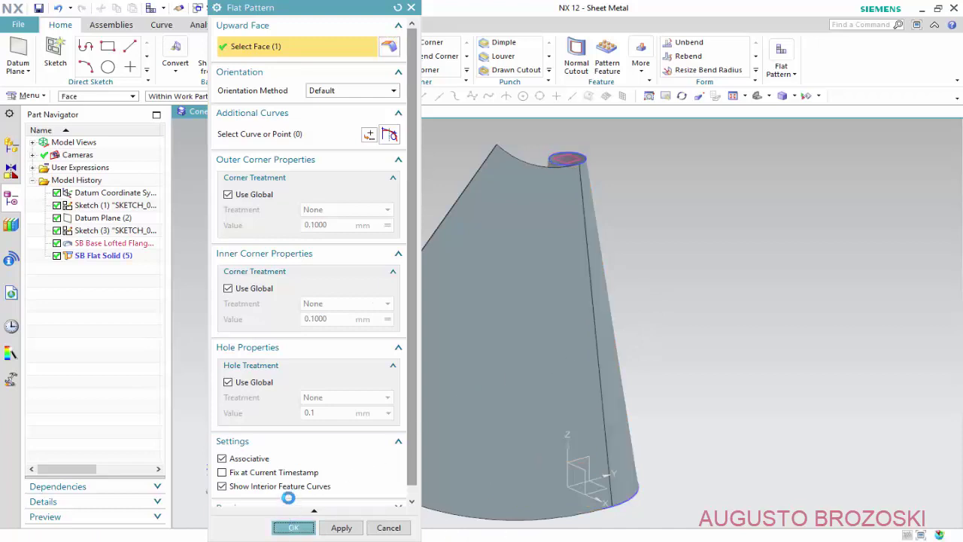
left_click(479, 297)
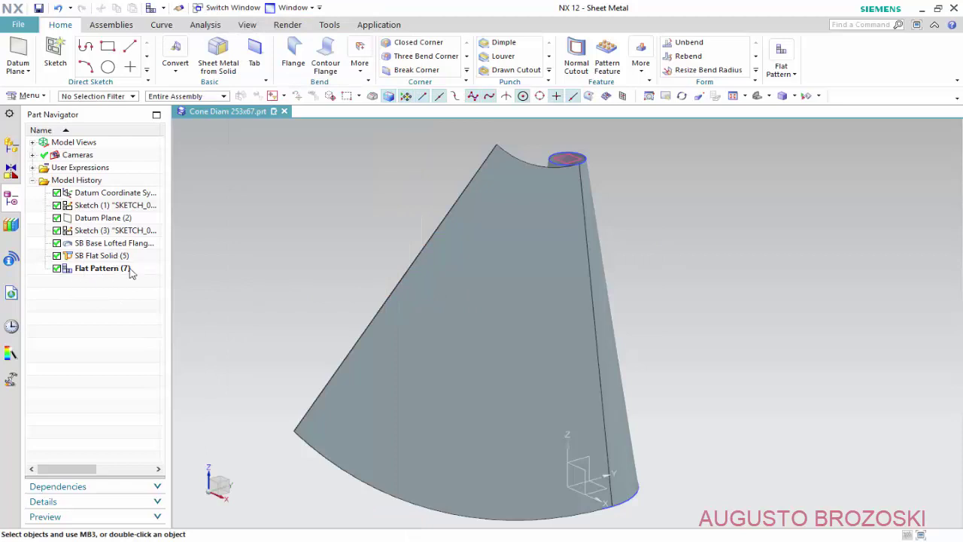
Step: Suppress and restore the Flat Pattern and SB Flat Solid features in the Part Navigator
left_click(57, 268)
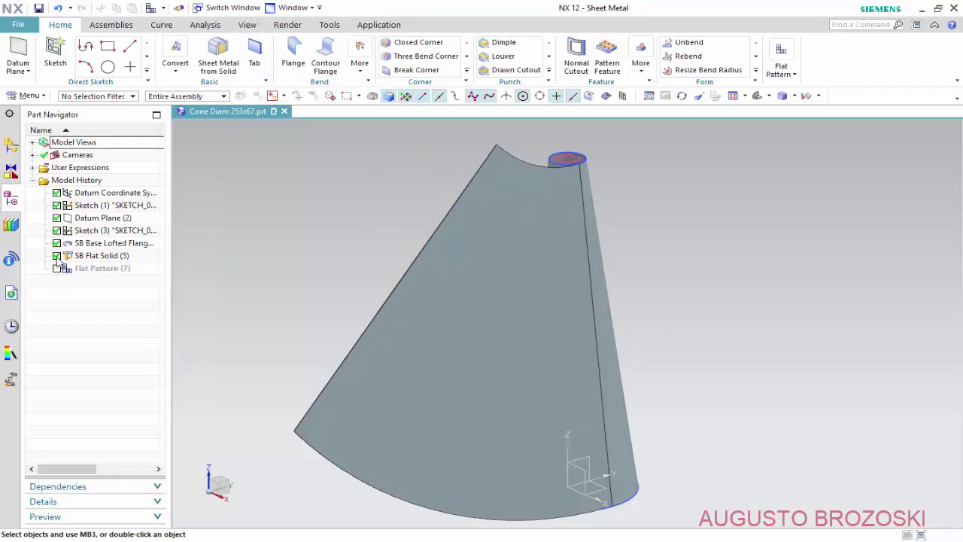
left_click(57, 256)
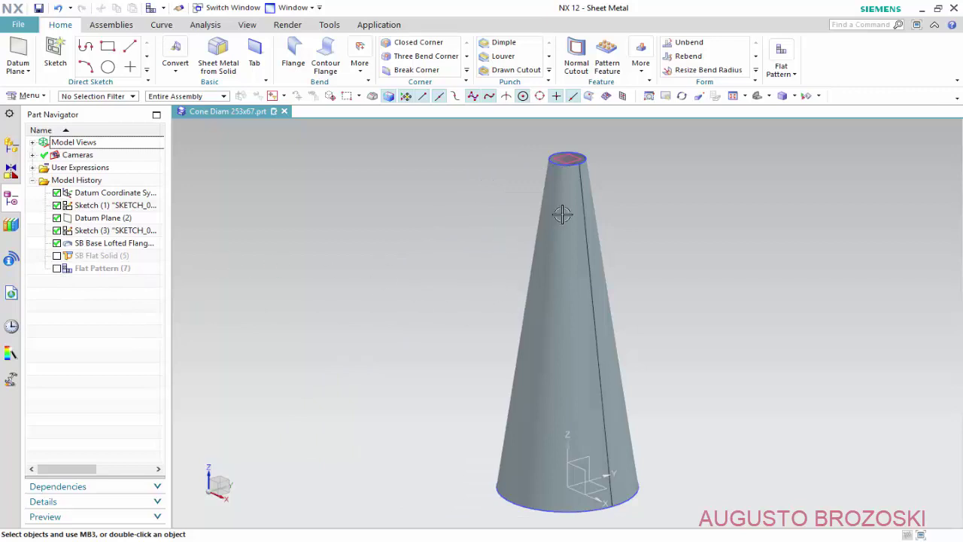
left_click(57, 256)
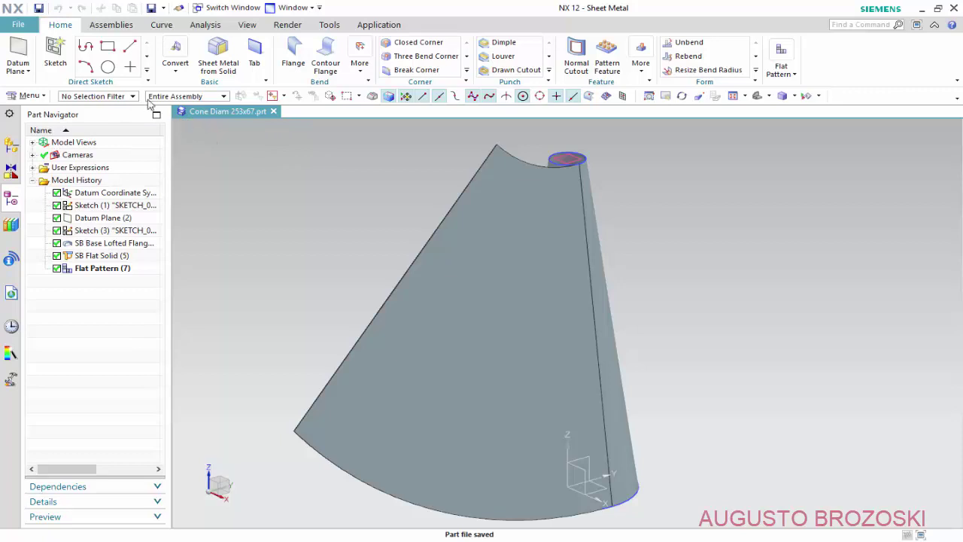
left_click(18, 25)
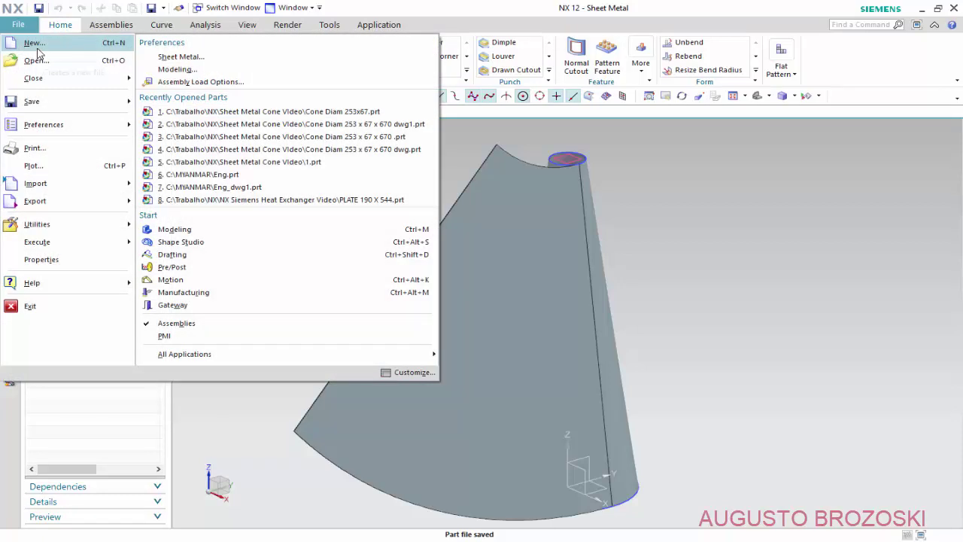
Step: Create a new drawing file from the A2 - Size template referencing the cone part
left_click(37, 46)
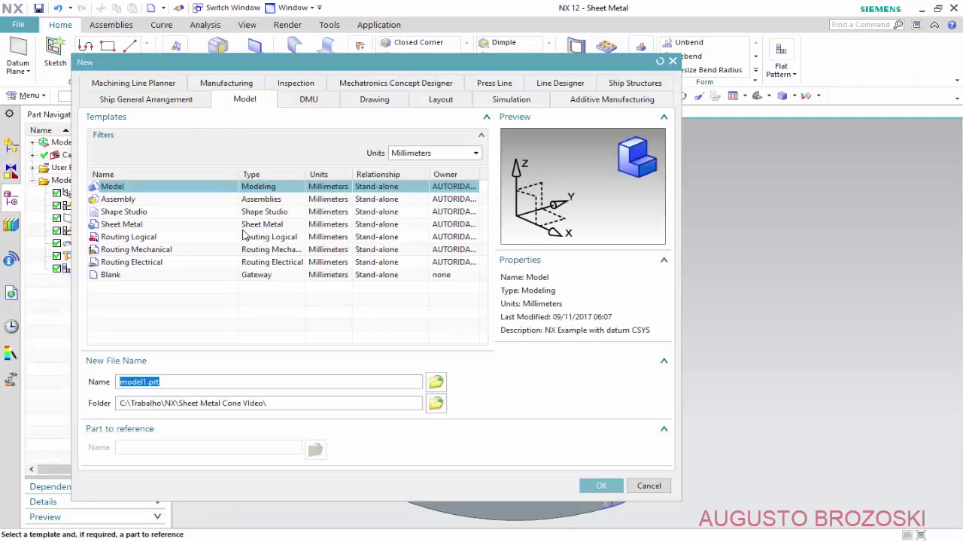
left_click(372, 101)
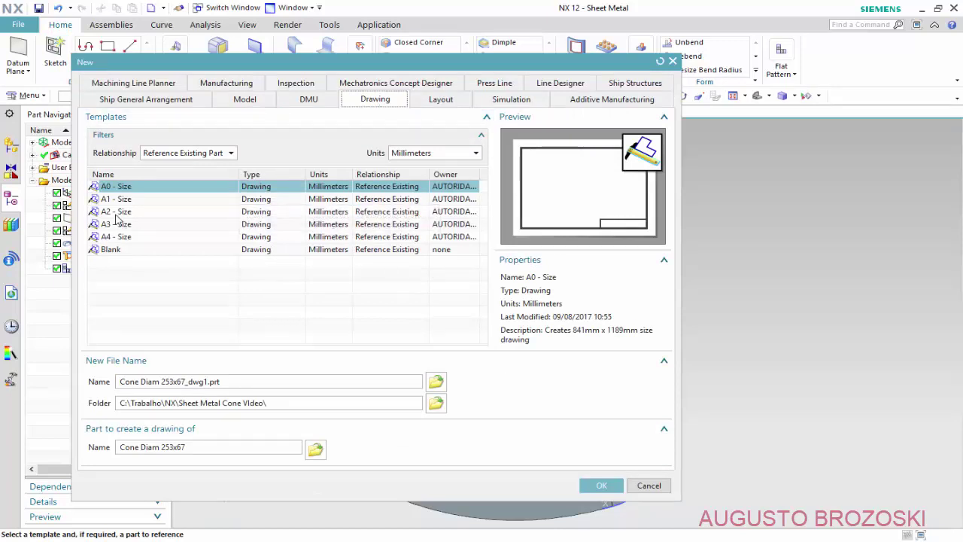
left_click(121, 213)
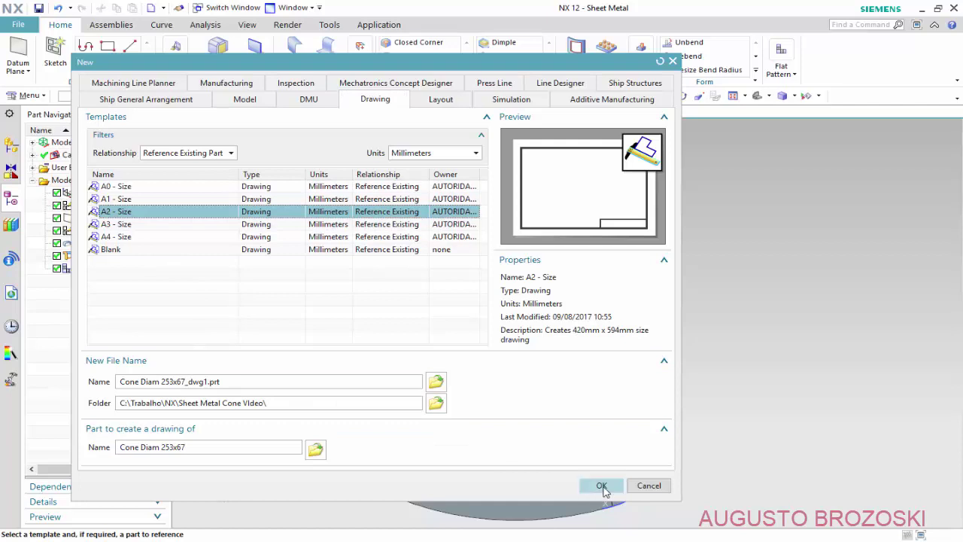
left_click(603, 488)
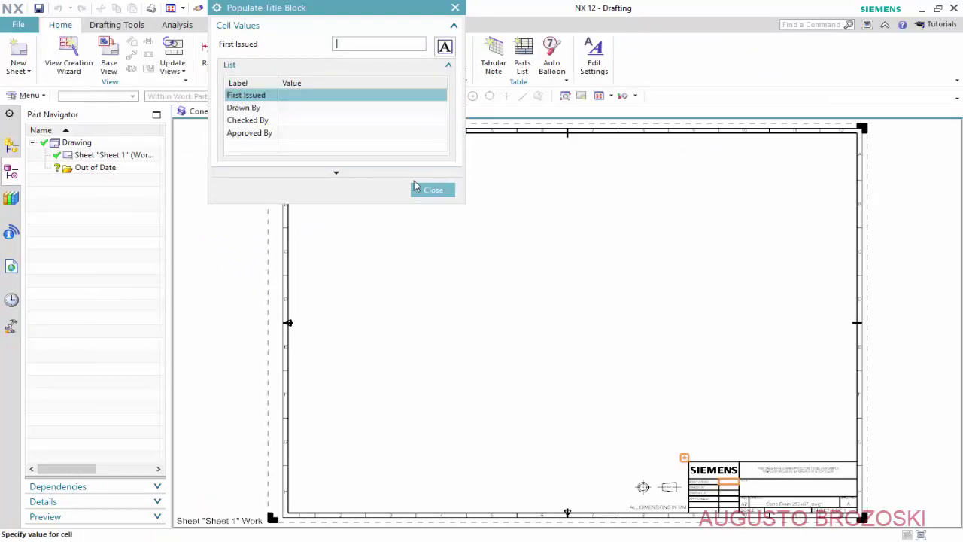
Step: Place a 1:5 base view of the cone's Right model view near the sheet centre
left_click(444, 190)
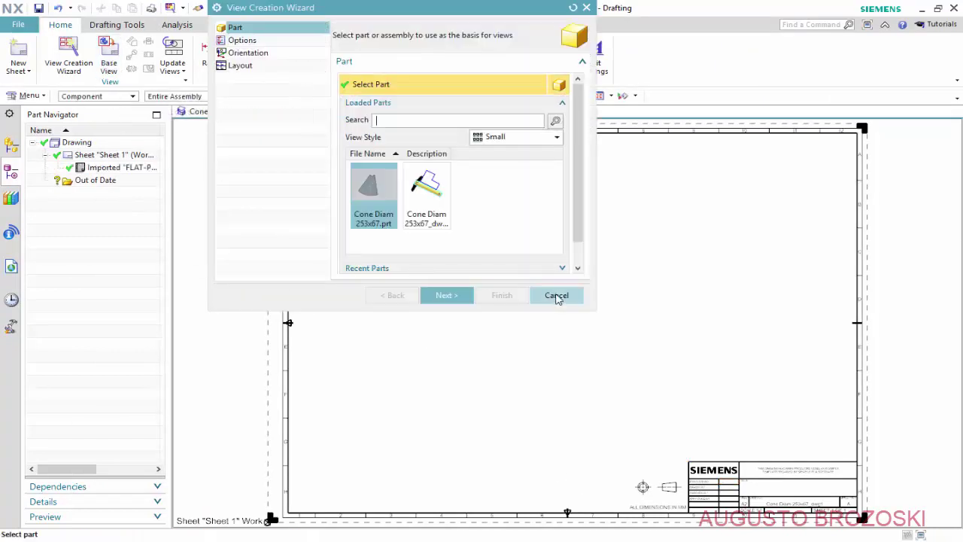
left_click(557, 295)
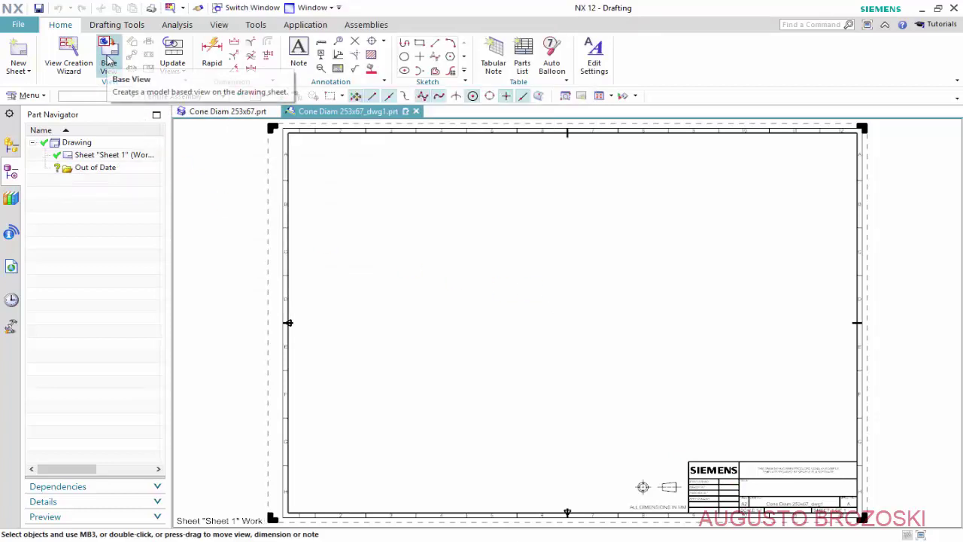
left_click(107, 60)
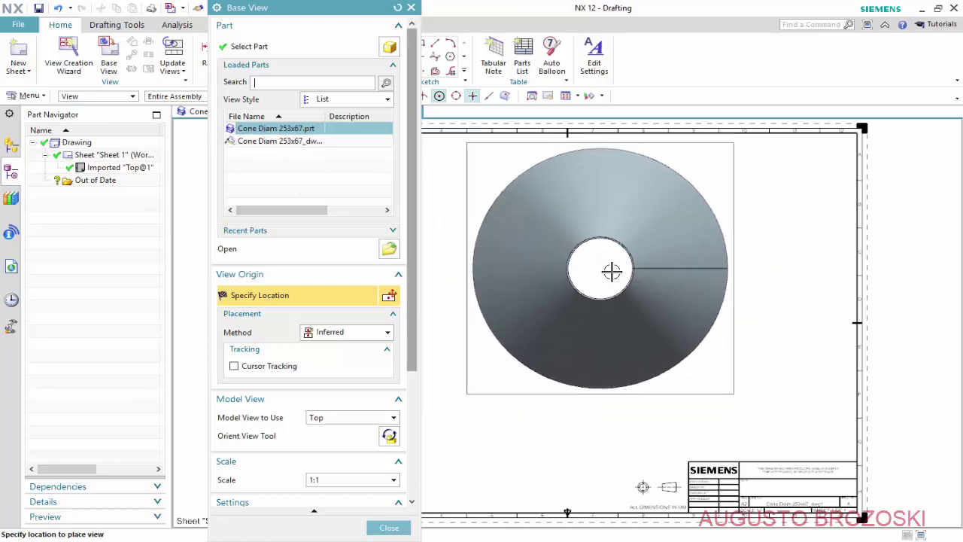
left_click(392, 419)
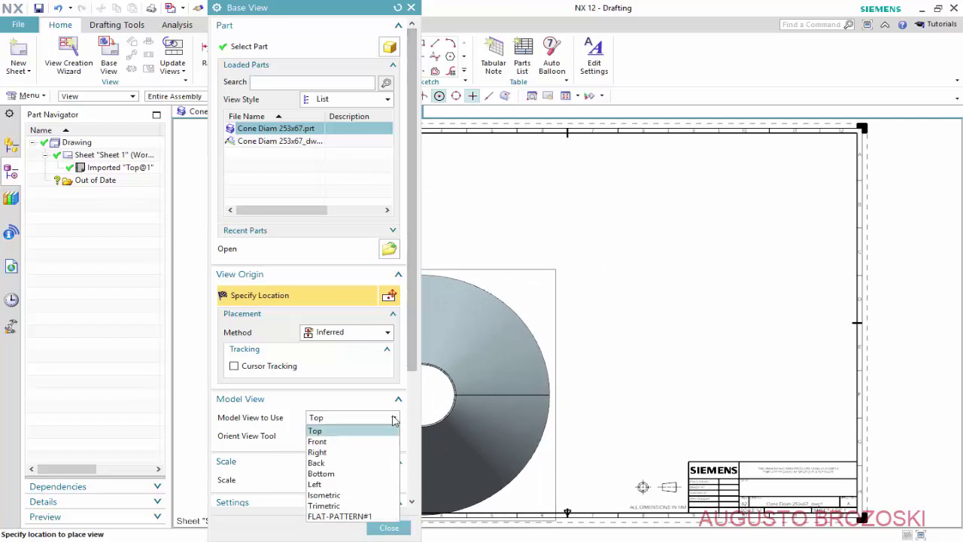
left_click(353, 451)
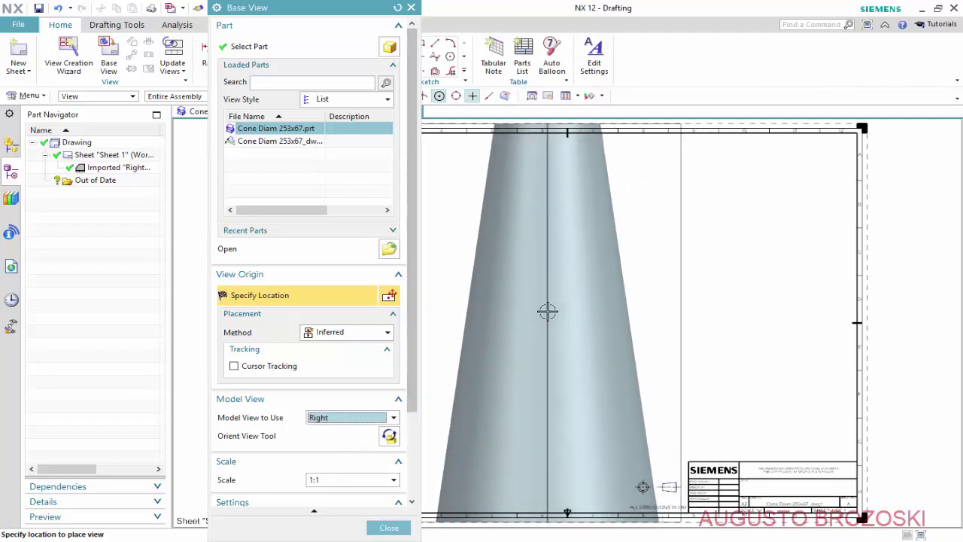
scroll(547, 310, "down", 1)
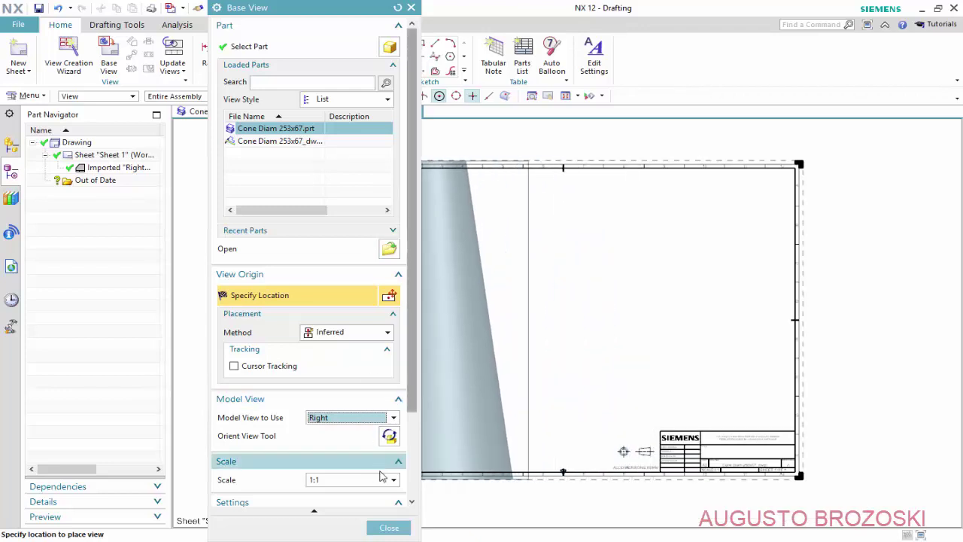
left_click(392, 479)
left_click(342, 435)
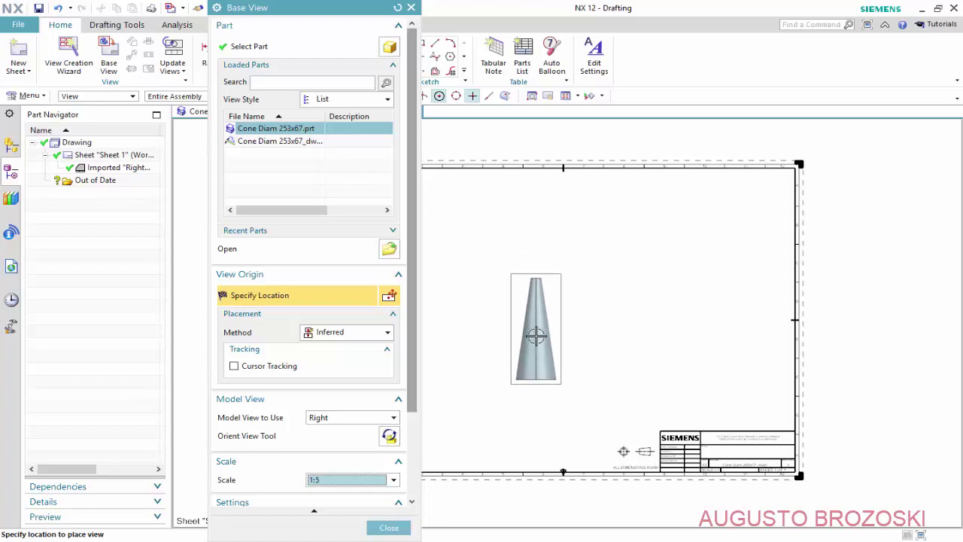
left_click(540, 325)
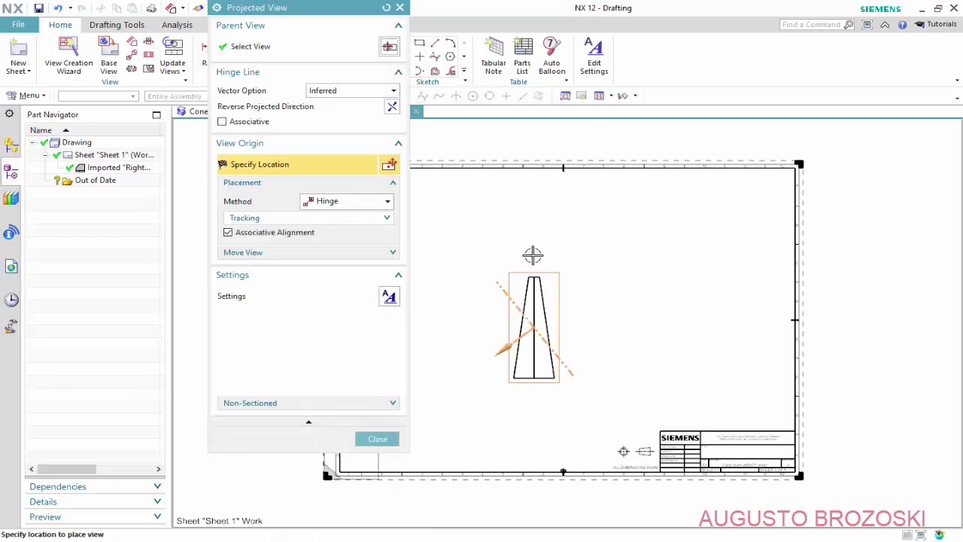
left_click(534, 225)
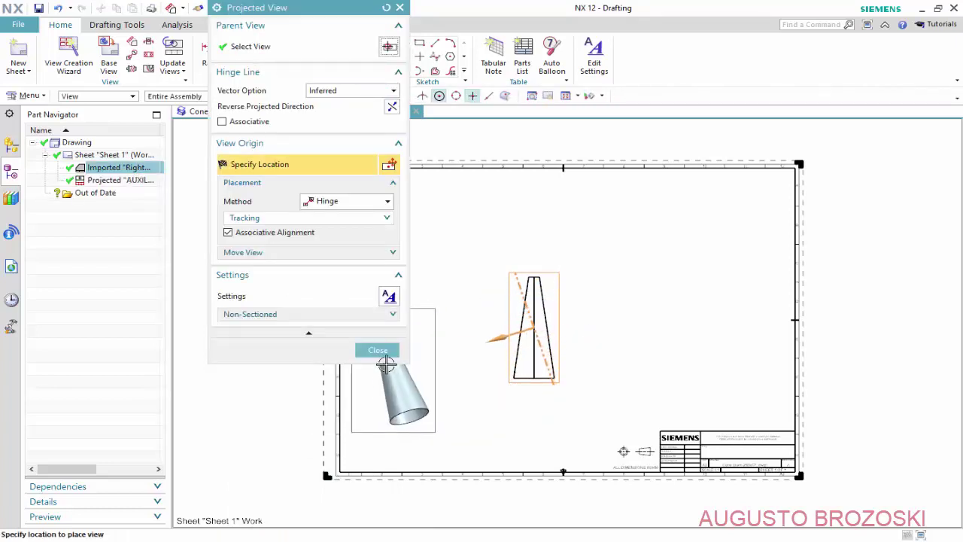
left_click(371, 359)
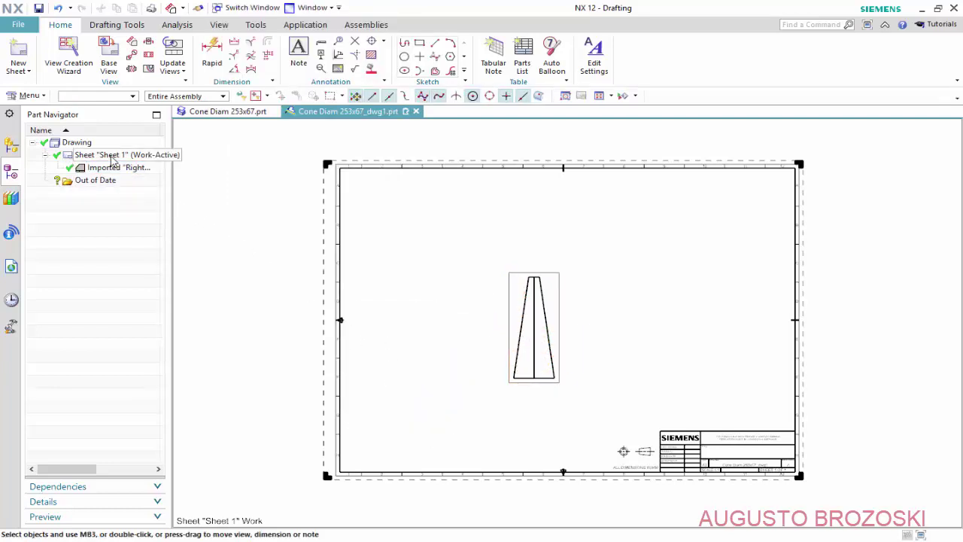
Step: Set Sheet 1 to 3rd Angle Projection
right_click(113, 158)
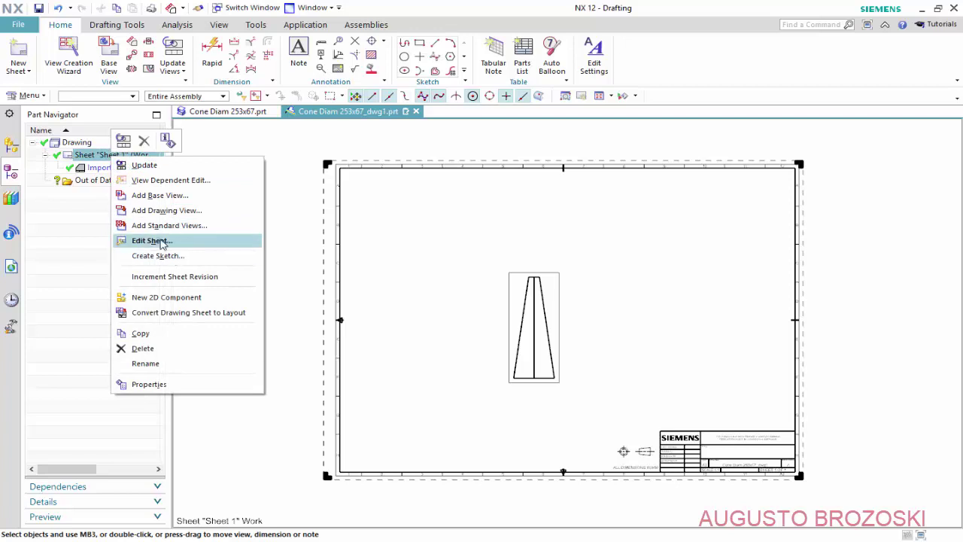
left_click(154, 241)
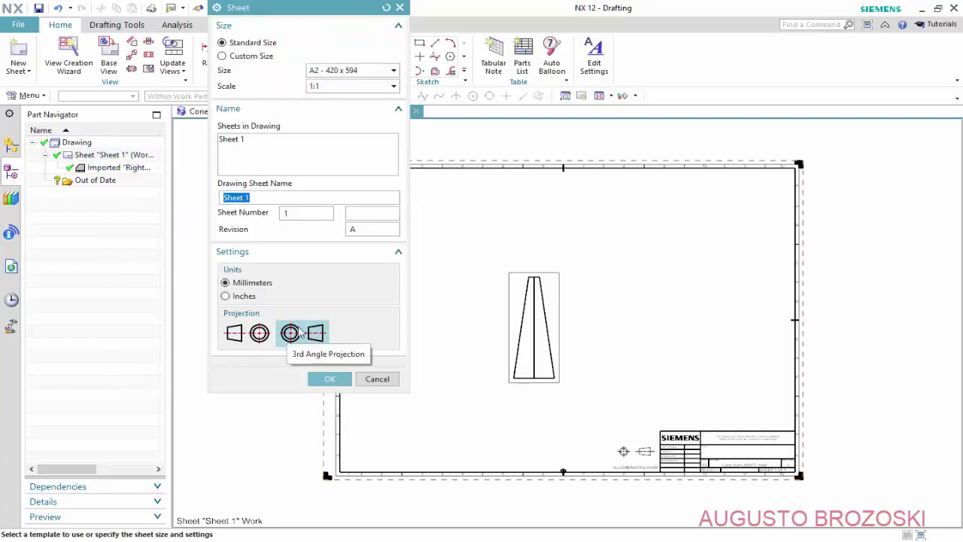
left_click(292, 337)
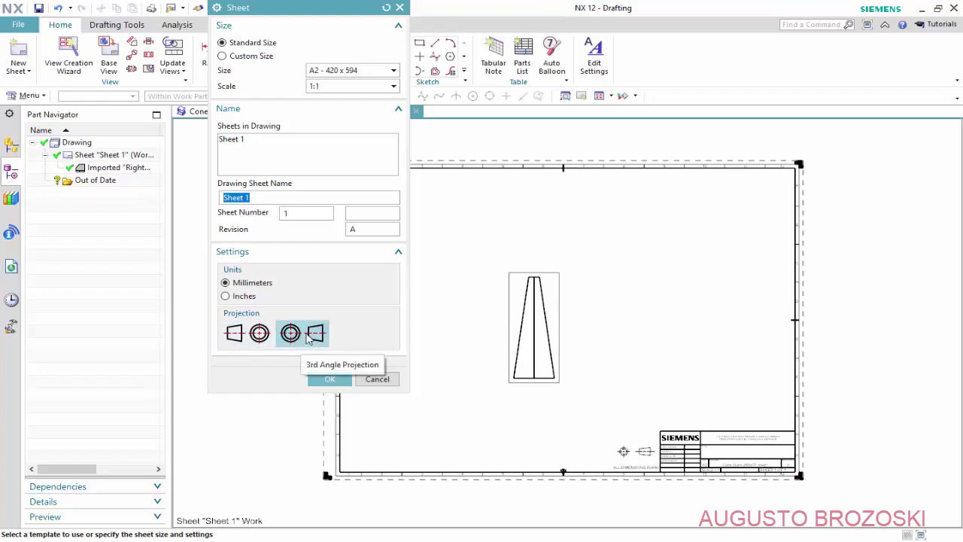
left_click(330, 379)
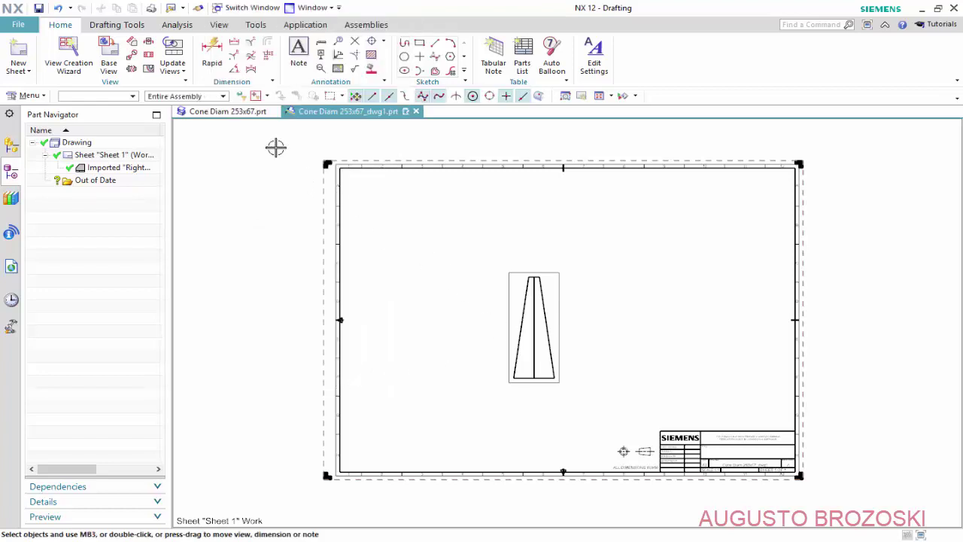
Step: Project a bottom view of the cone directly below the side view
left_click(133, 44)
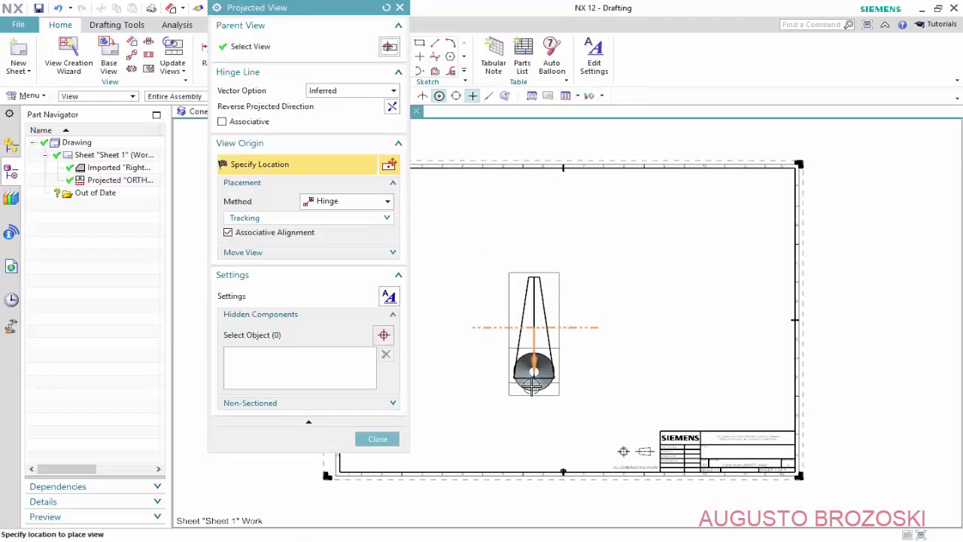
left_click(534, 419)
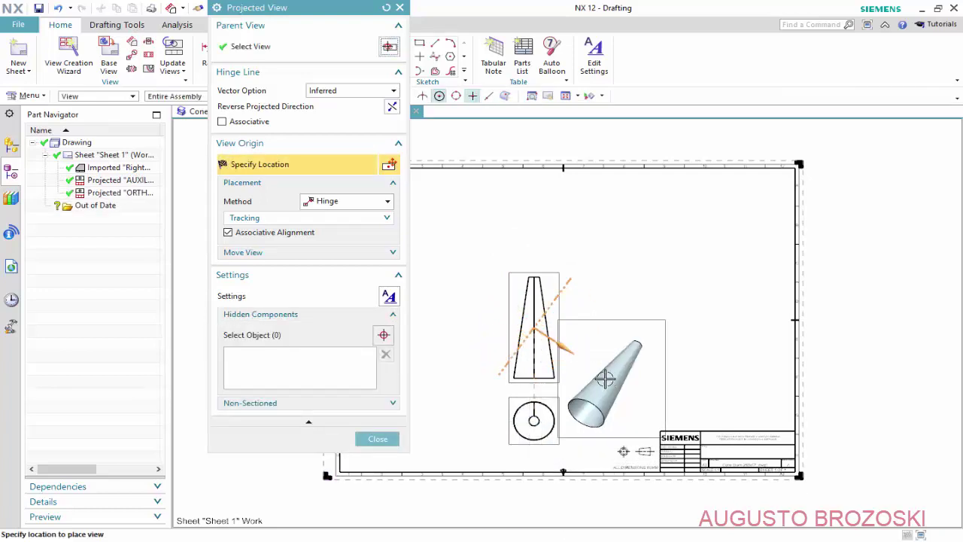
left_click(378, 439)
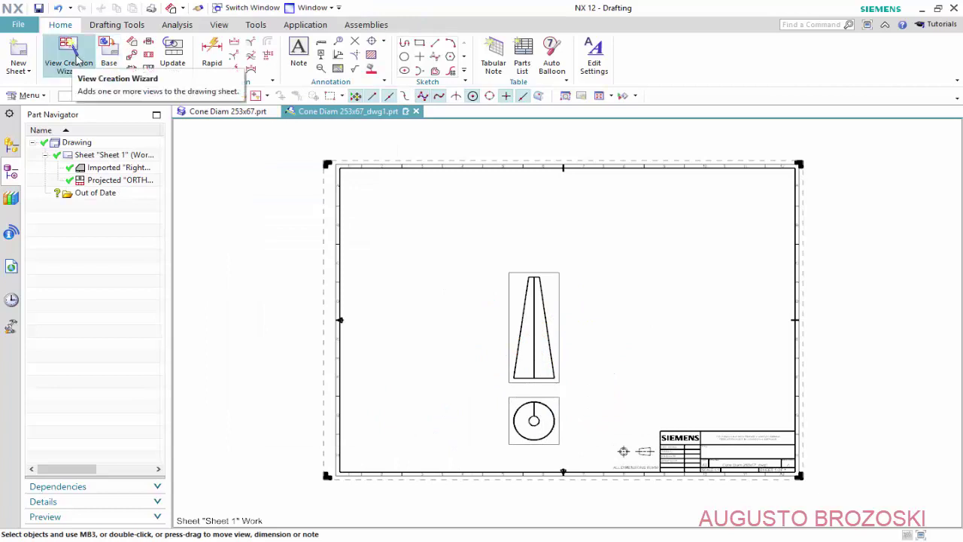
Step: Add the FLAT-PATTERN#1 view at 1:5 without centerlines at the sheet's upper right
left_click(75, 58)
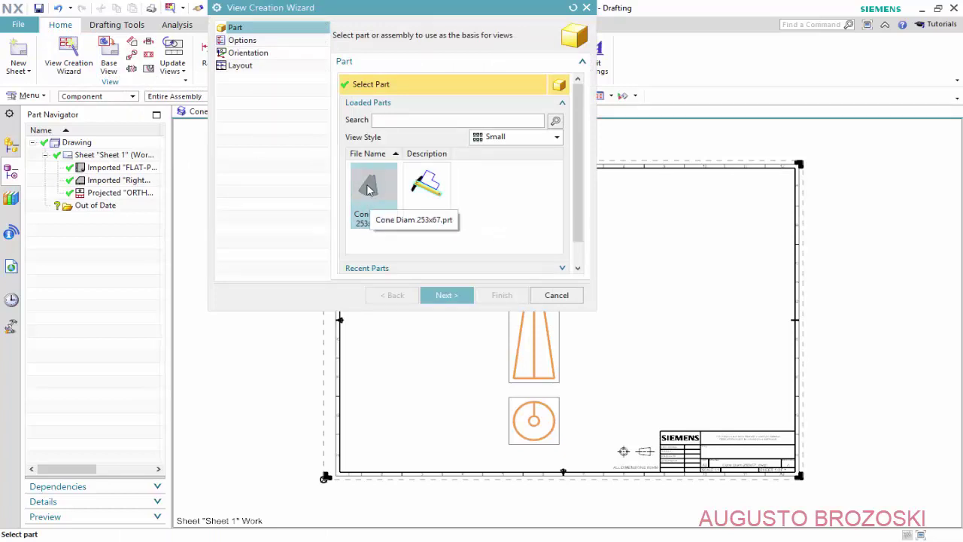
left_click(446, 295)
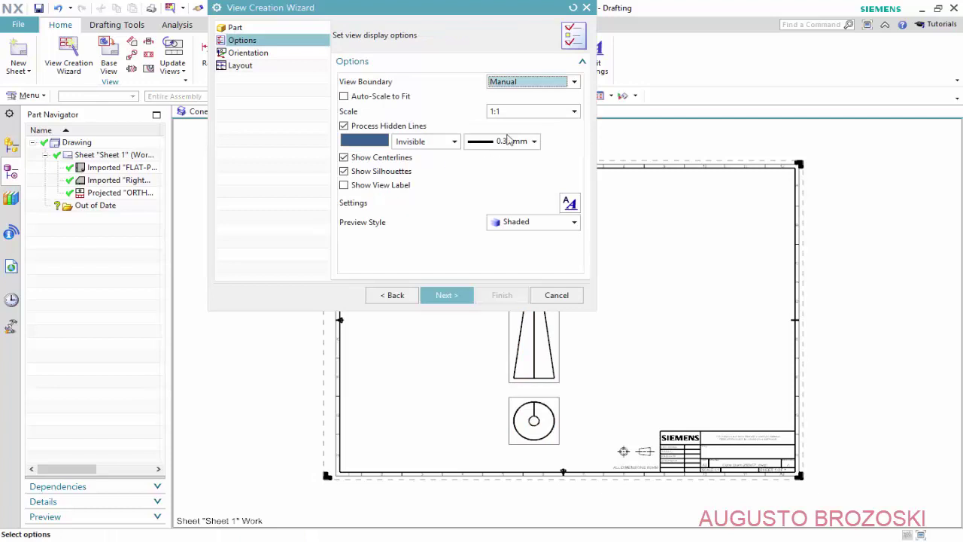
left_click(575, 113)
left_click(509, 179)
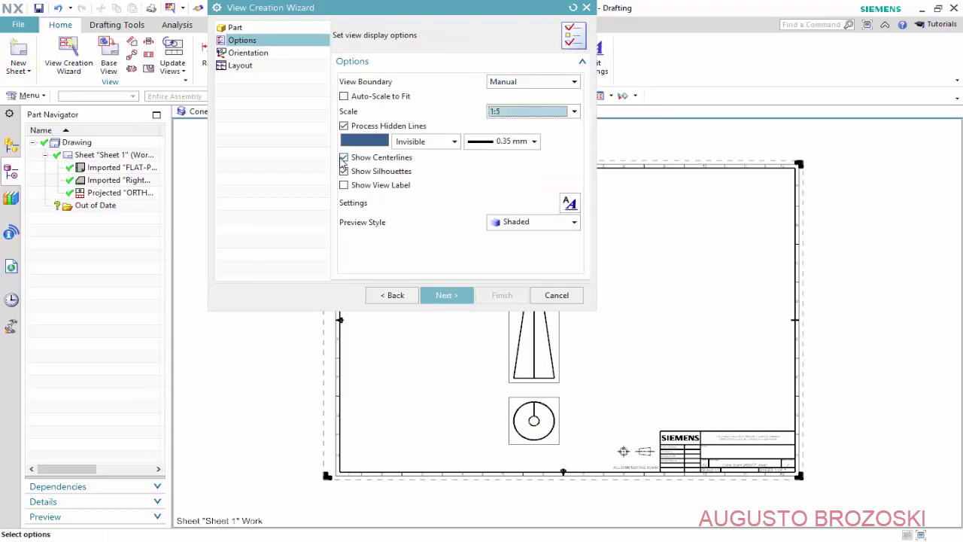
left_click(343, 157)
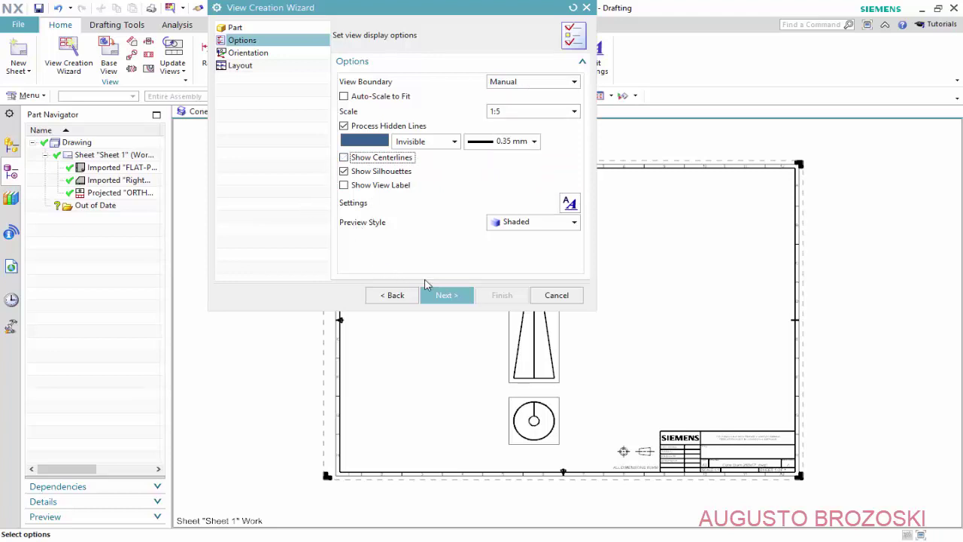
left_click(445, 295)
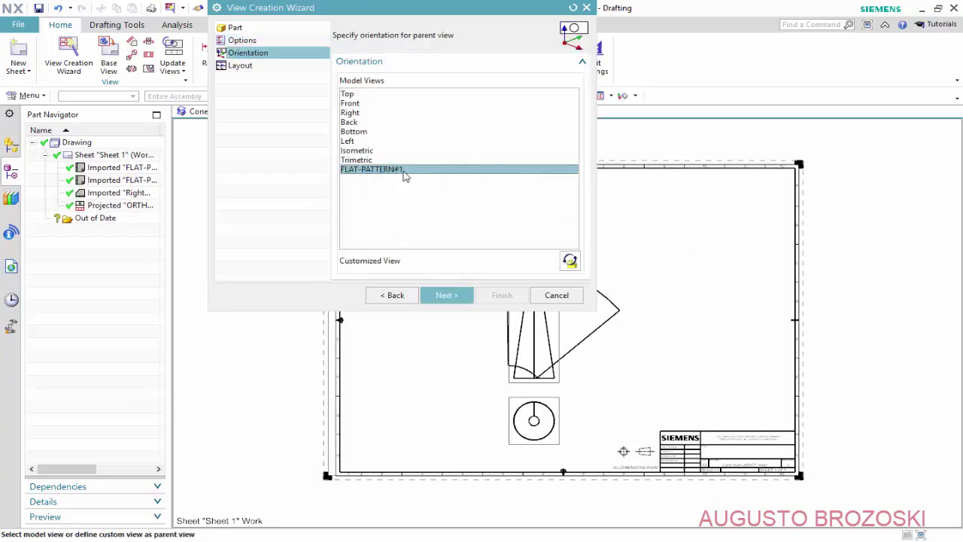
left_click(449, 296)
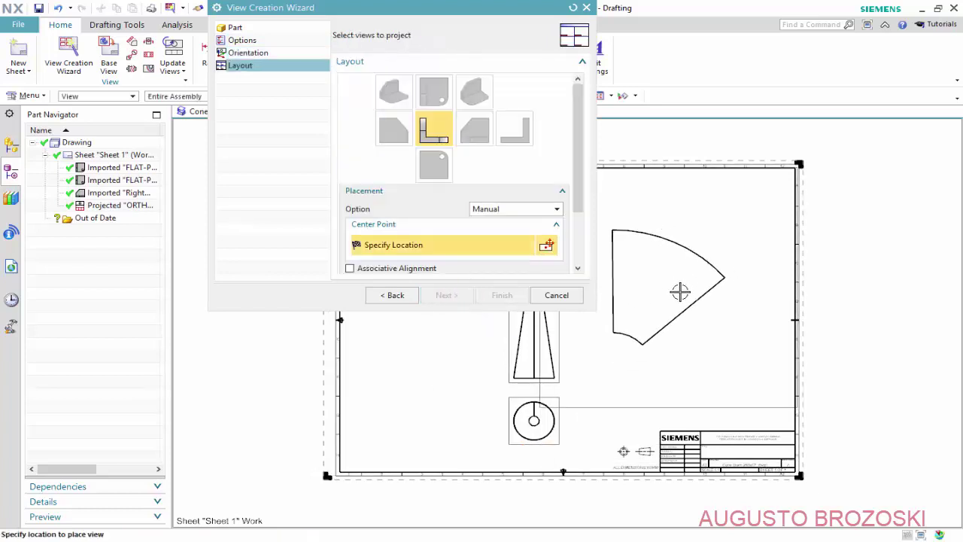
left_click(681, 277)
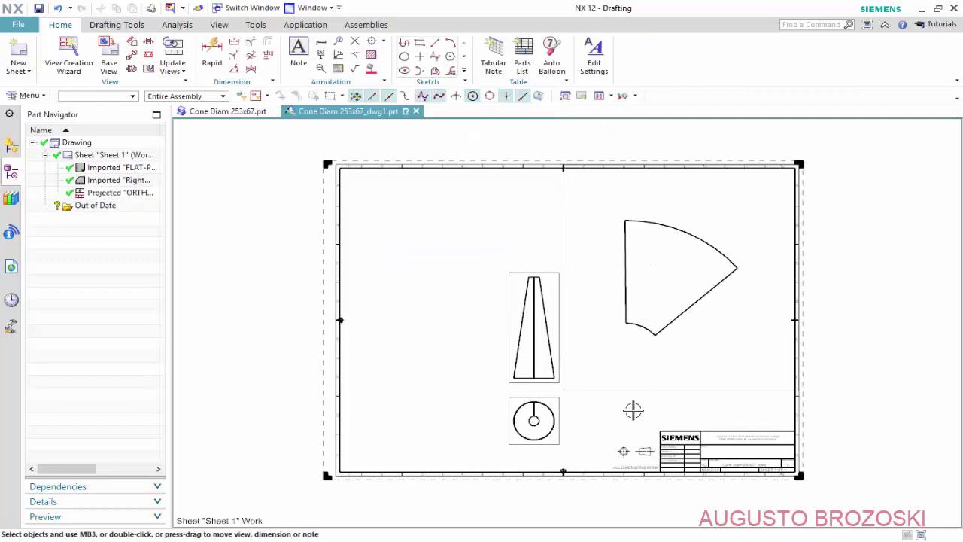
scroll(634, 403, "up", 2)
scroll(636, 393, "up", 2)
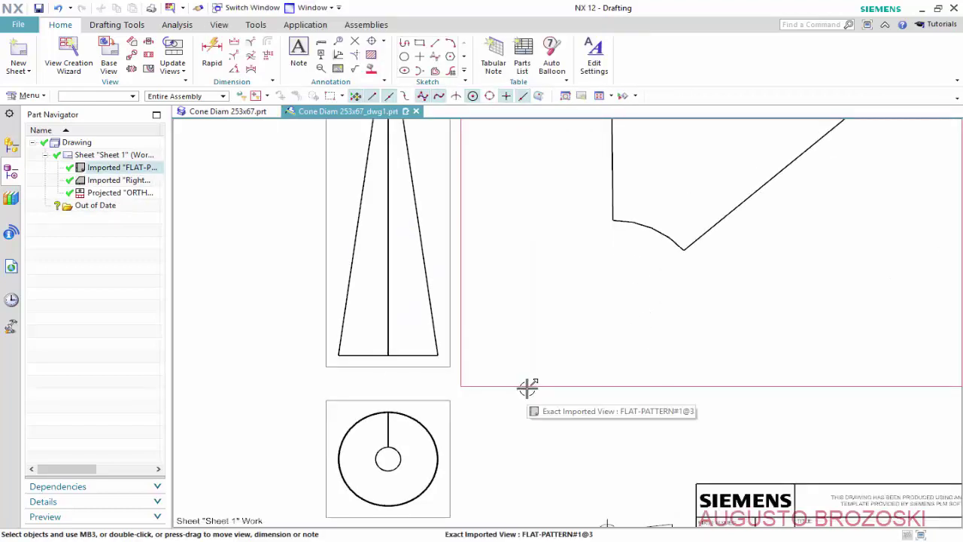
Step: Give the flat-pattern view an Automatic Rectangle boundary that fits its fan outline
left_click(528, 386)
right_click(528, 387)
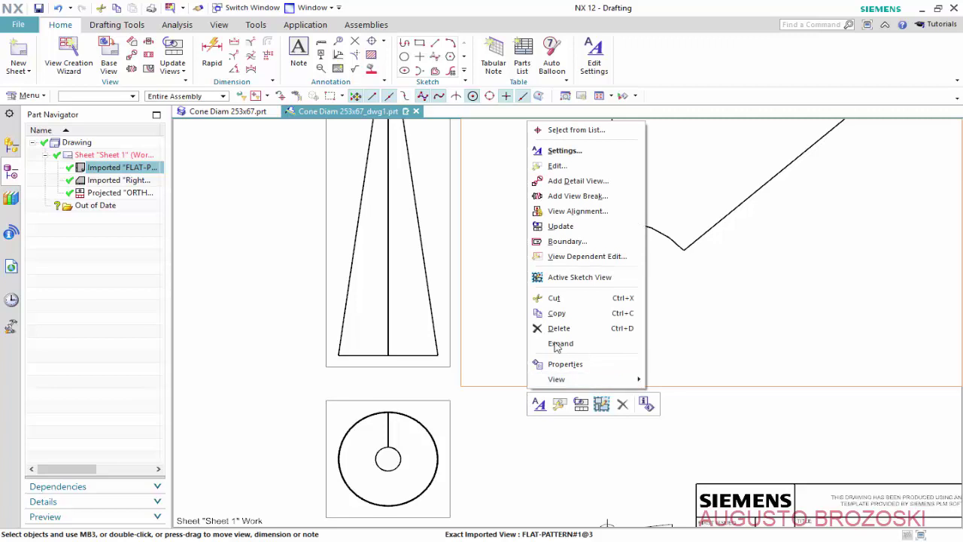
left_click(558, 242)
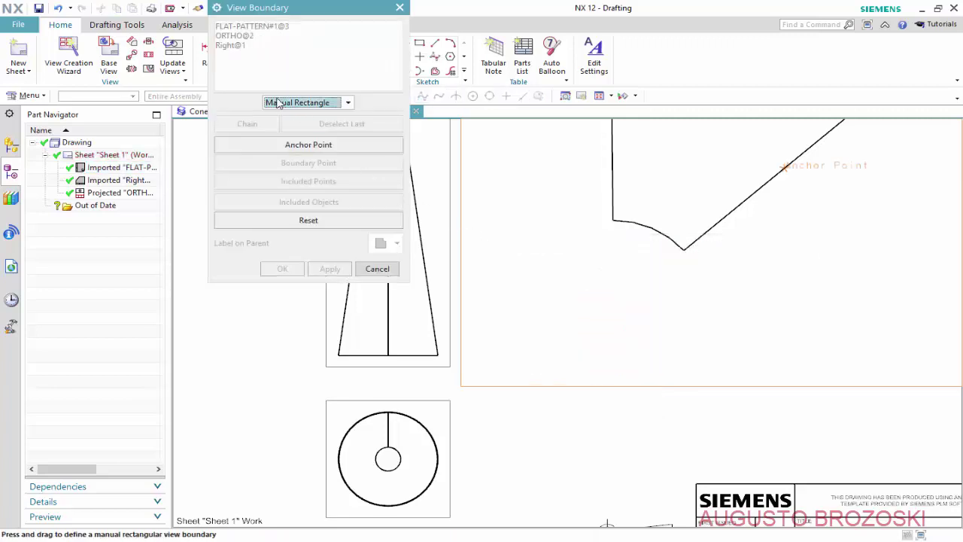
scroll(528, 252, "down", 5)
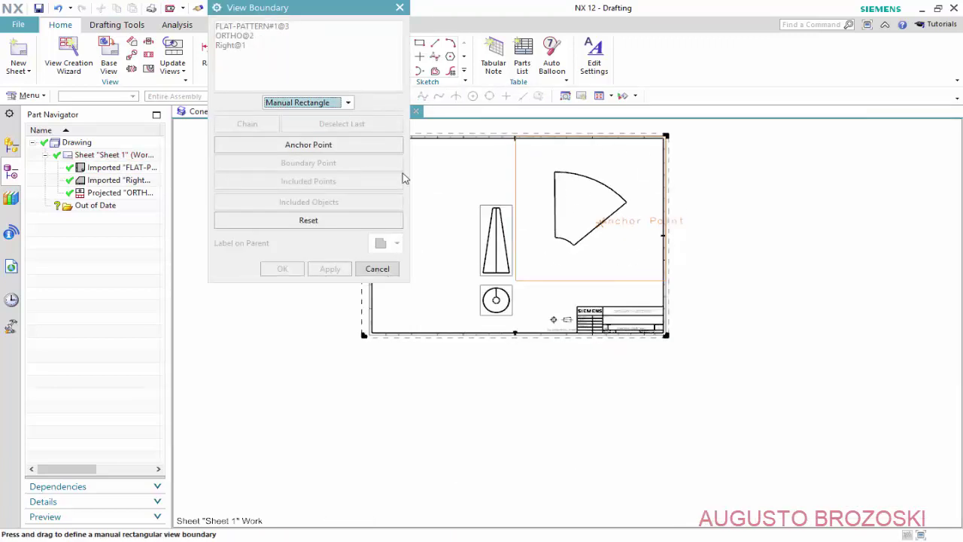
left_click(348, 106)
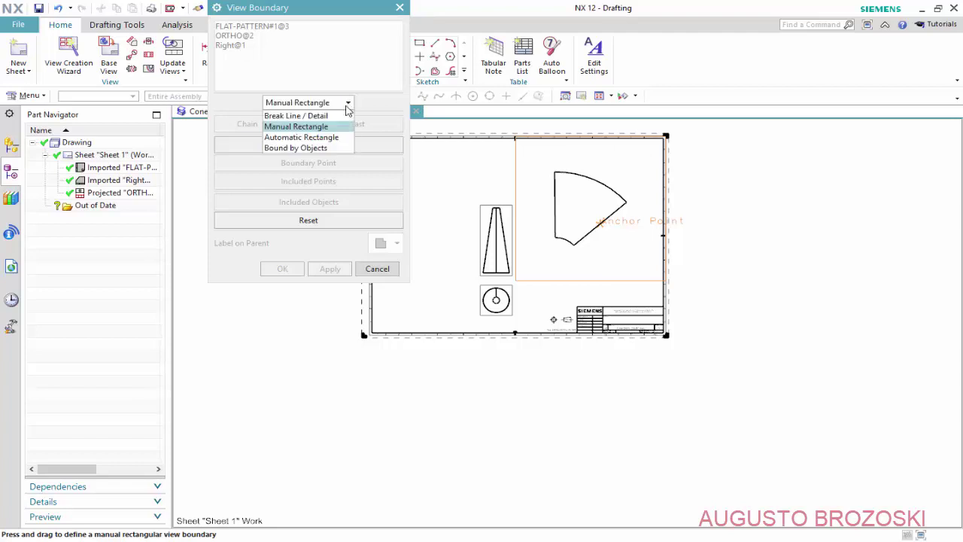
left_click(320, 139)
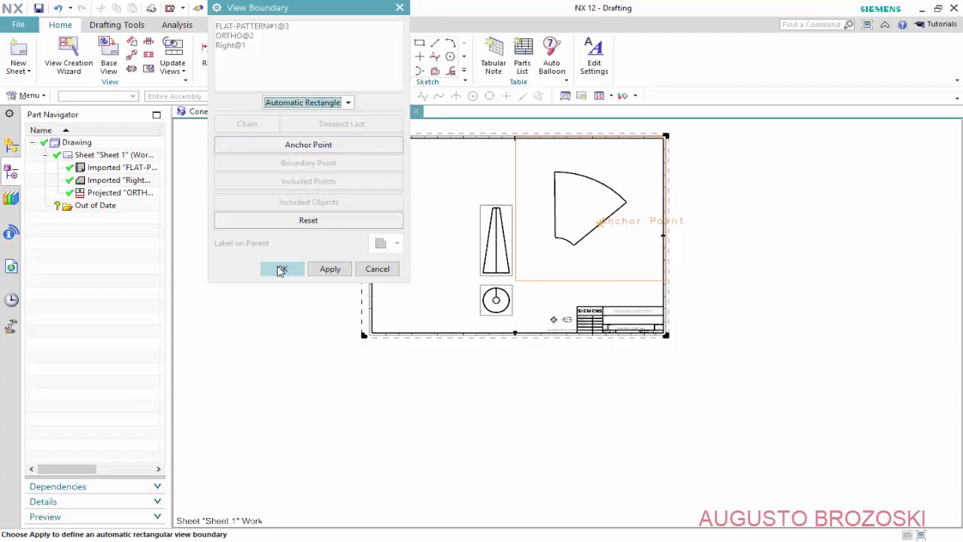
left_click(281, 269)
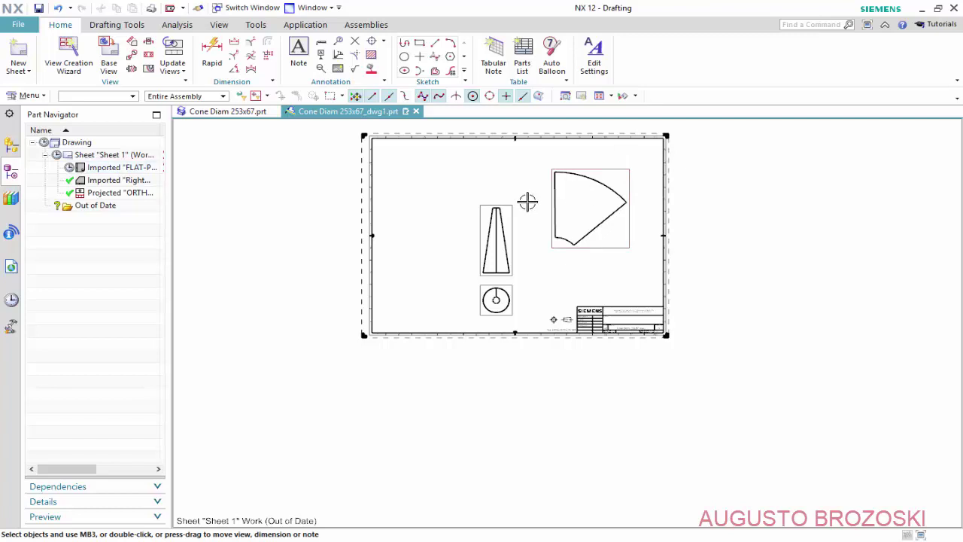
Step: Move the cone side view up-left and the flat-pattern view toward the sheet centre
scroll(527, 200, "up", 3)
left_click_drag(479, 211, 351, 173)
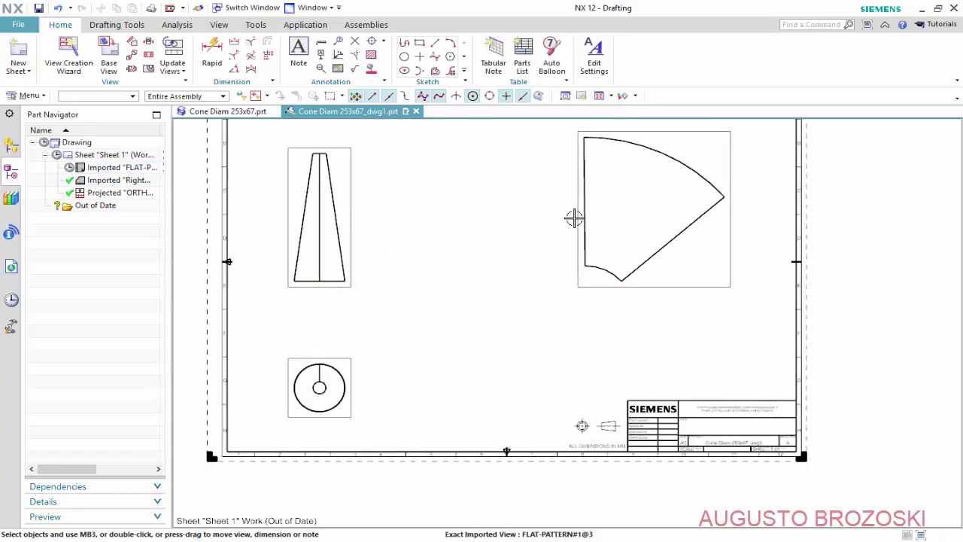
left_click_drag(568, 218, 475, 249)
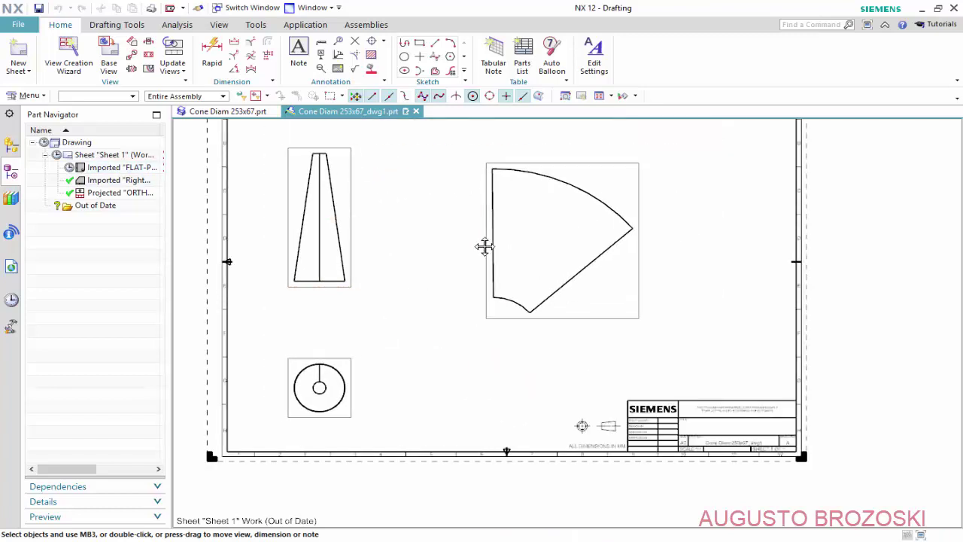
Step: Using the Cylindrical dimension method, add the Ø253 bottom diameter below the cone side view
left_click(212, 54)
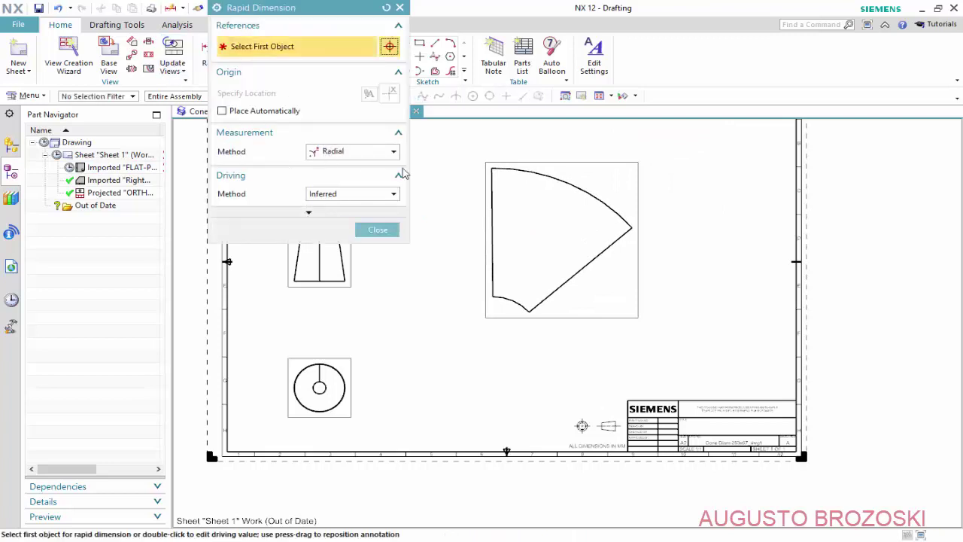
left_click_drag(334, 13, 185, 31)
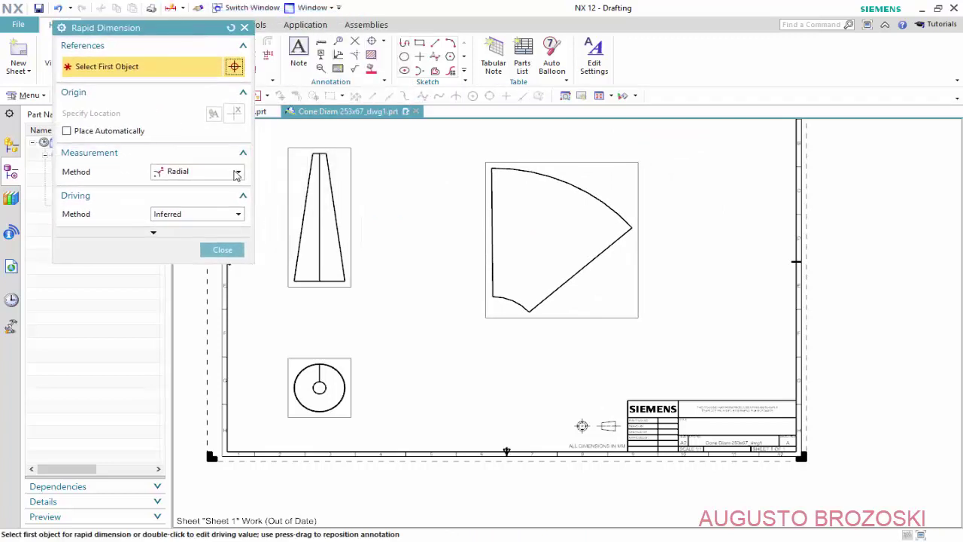
left_click(236, 173)
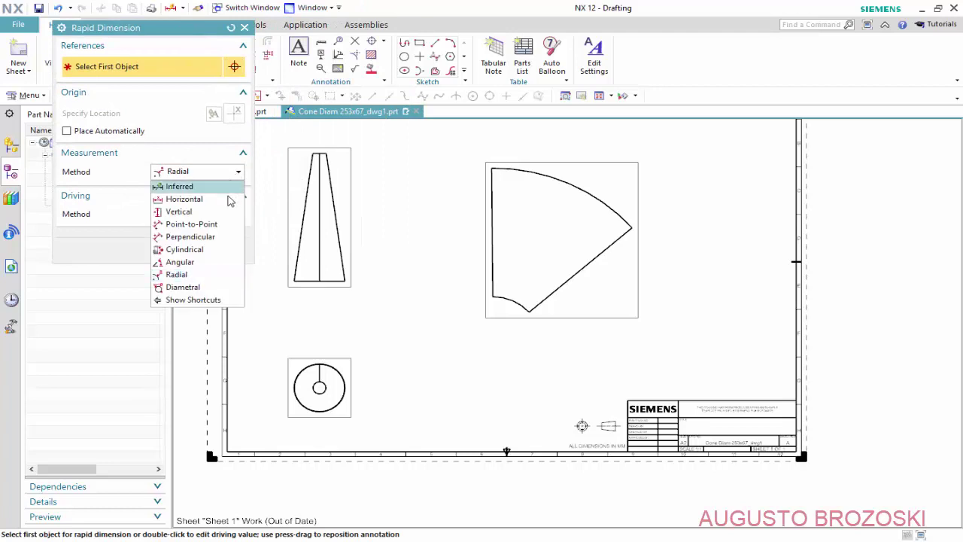
left_click(185, 249)
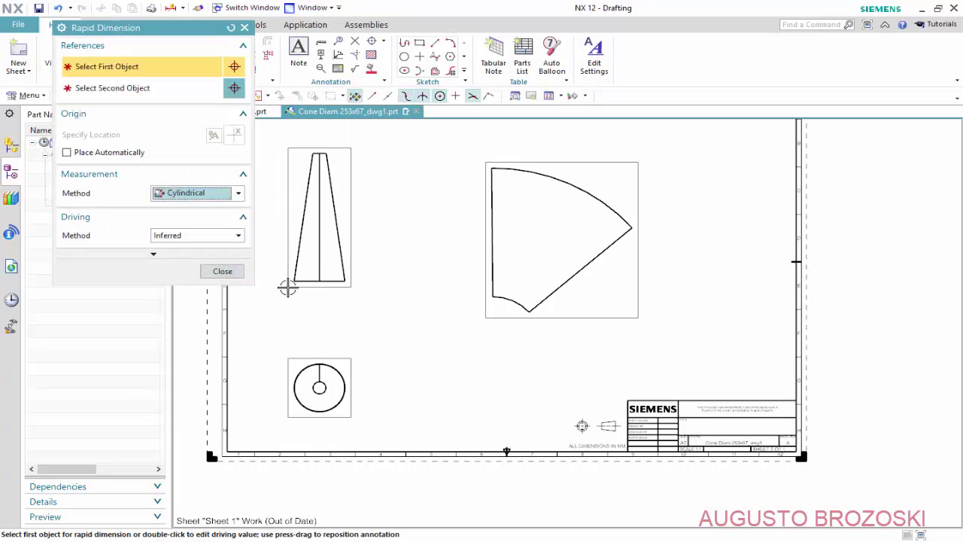
scroll(310, 269, "down", 3)
scroll(297, 269, "down", 3)
scroll(288, 269, "down", 3)
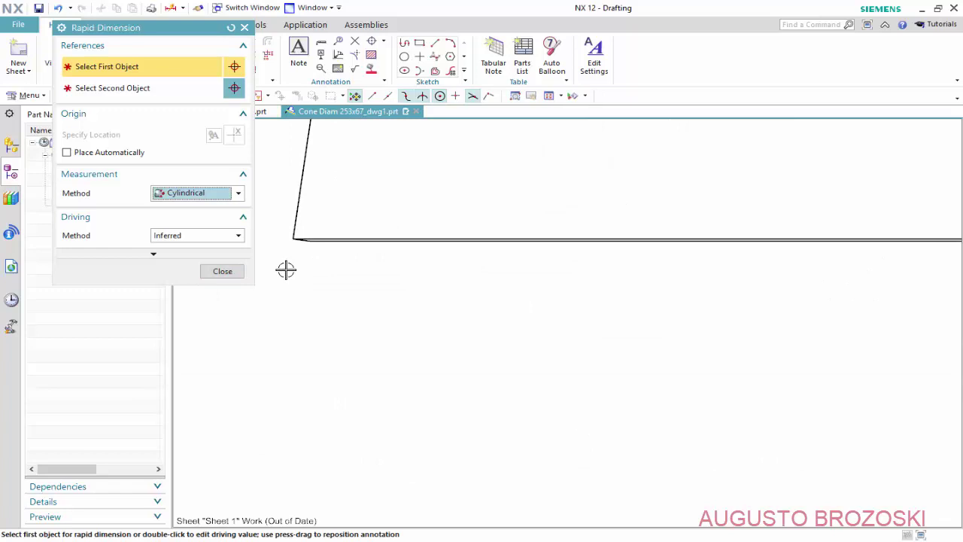
left_click(298, 234)
scroll(298, 244, "up", 5)
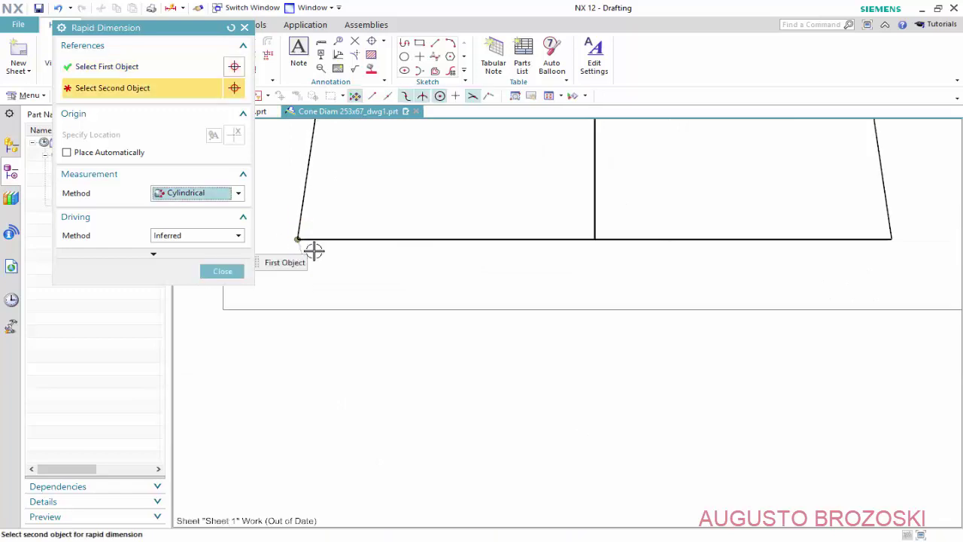
scroll(314, 251, "up", 3)
scroll(572, 260, "down", 3)
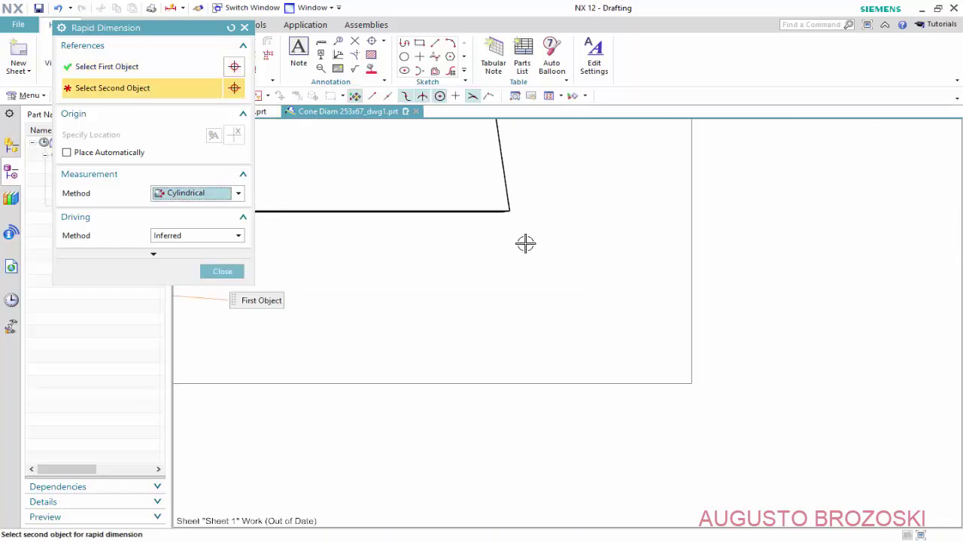
left_click(503, 189)
scroll(520, 232, "up", 3)
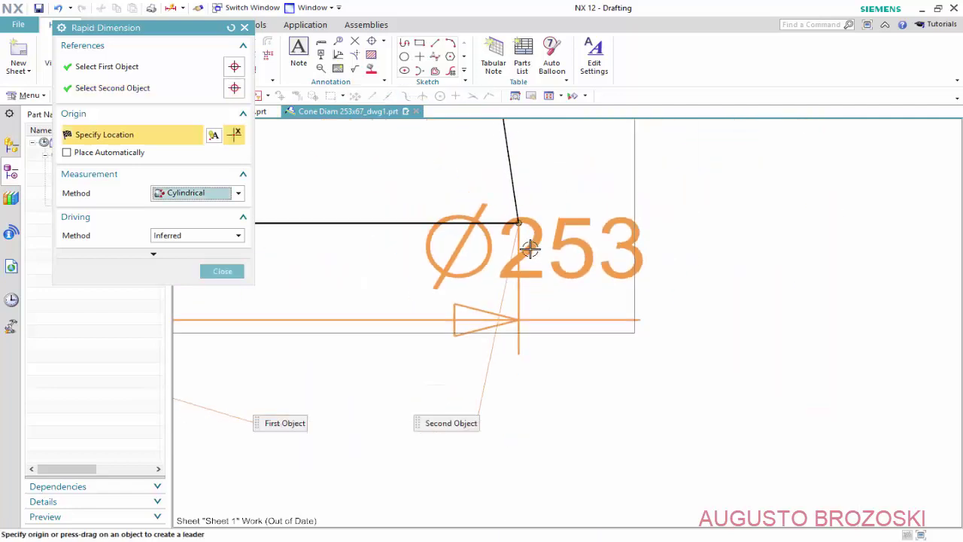
scroll(407, 280, "up", 2)
scroll(354, 298, "down", 3)
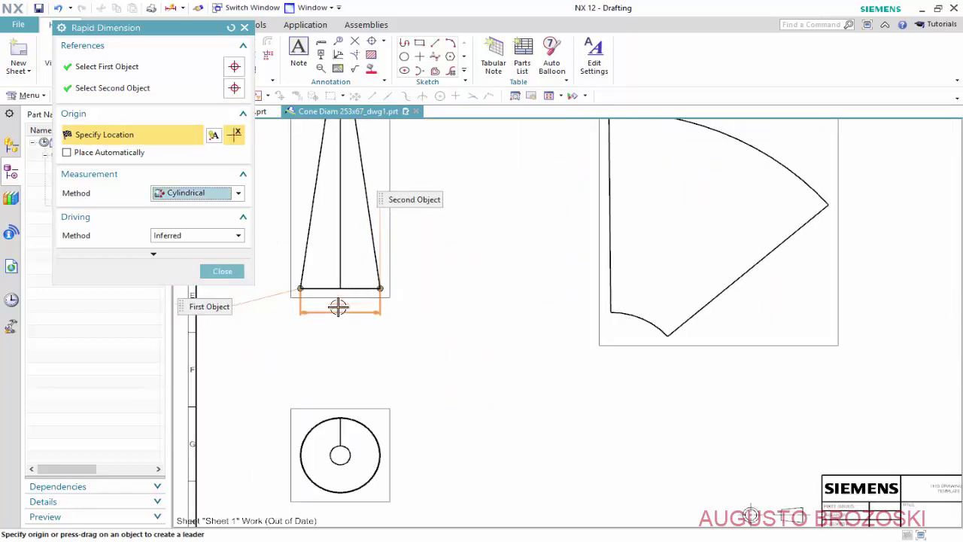
left_click(367, 306)
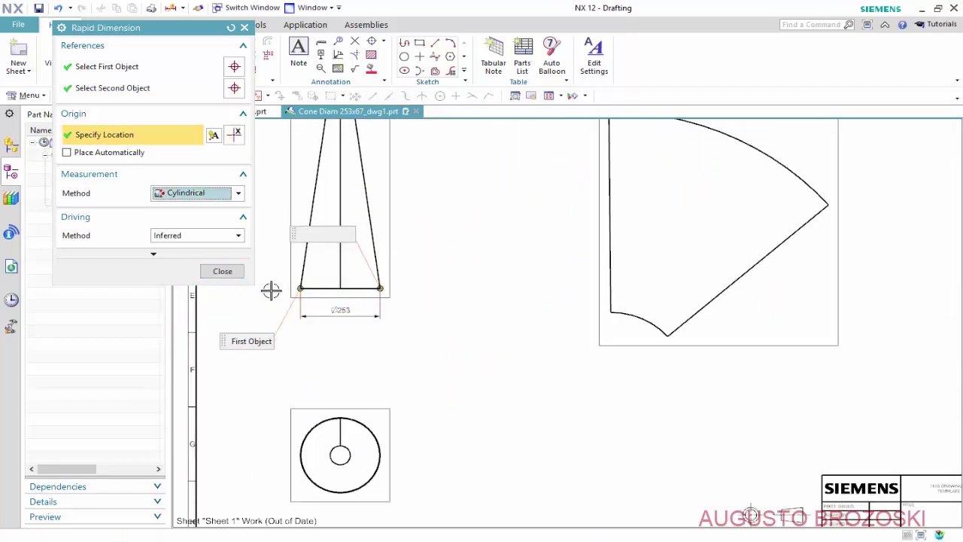
Step: Add the Ø67 top diameter above the cone's narrow top edge
scroll(395, 236, "down", 2)
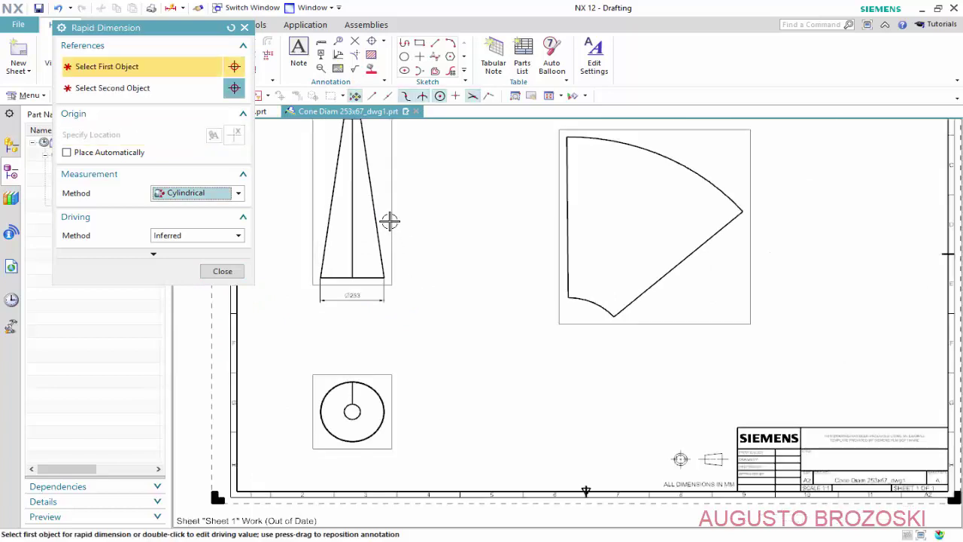
scroll(389, 221, "down", 1)
scroll(357, 133, "up", 3)
scroll(361, 112, "up", 2)
scroll(338, 184, "up", 4)
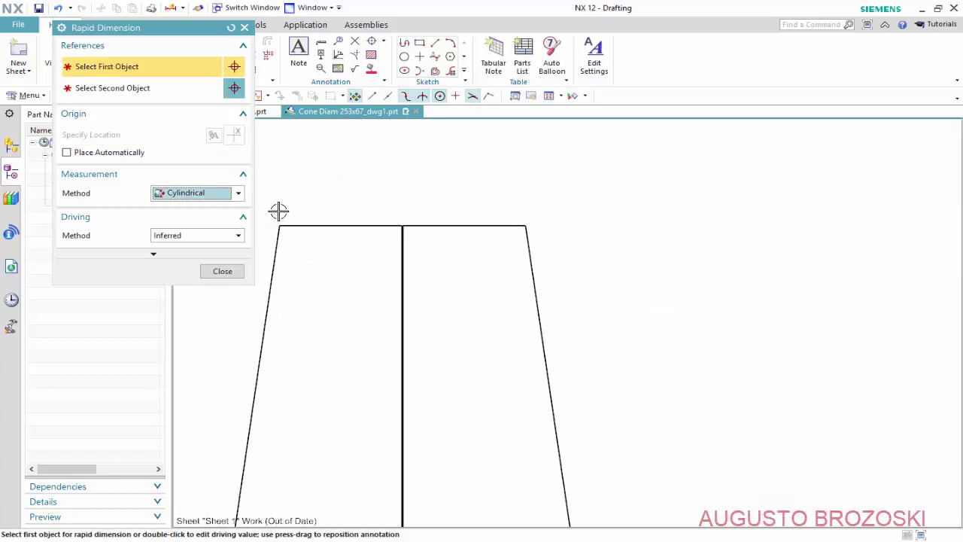
left_click(280, 223)
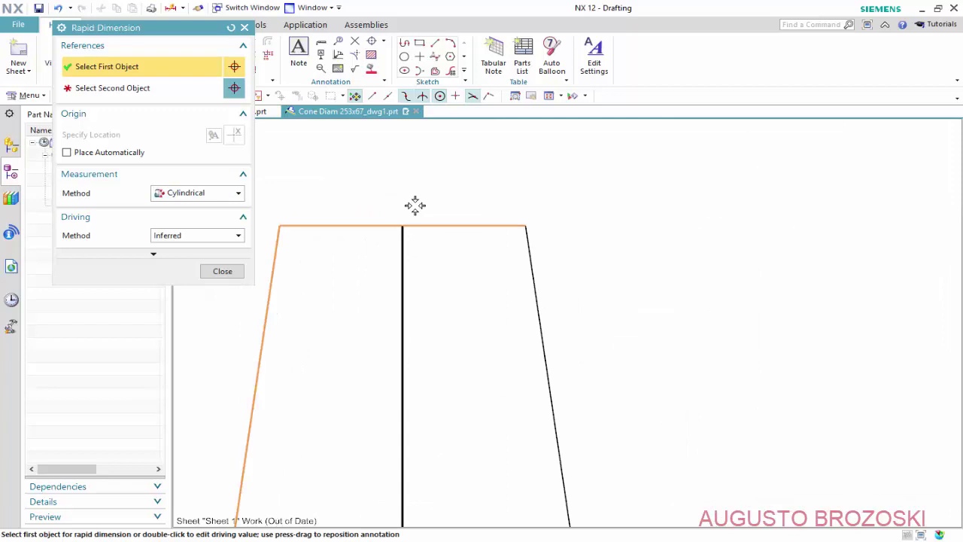
left_click(512, 220)
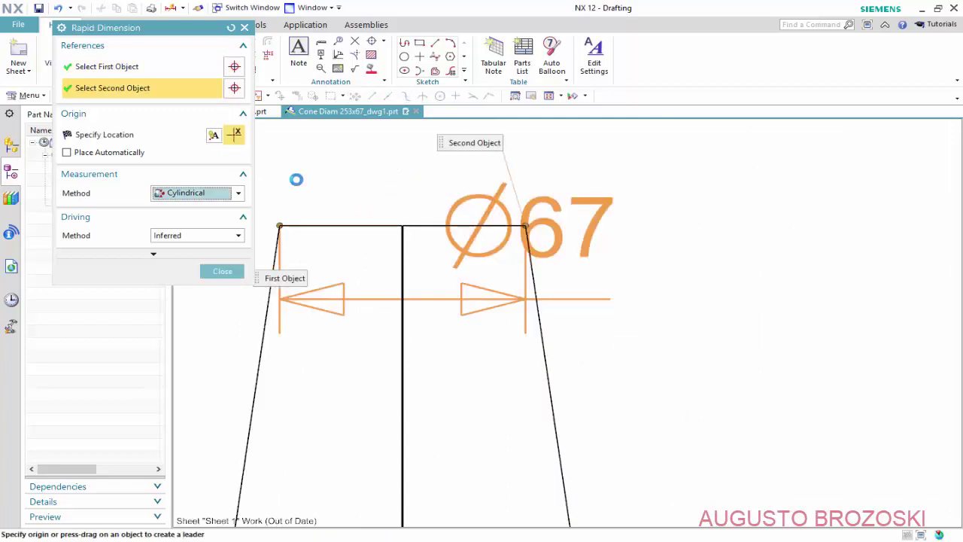
scroll(423, 200, "down", 3)
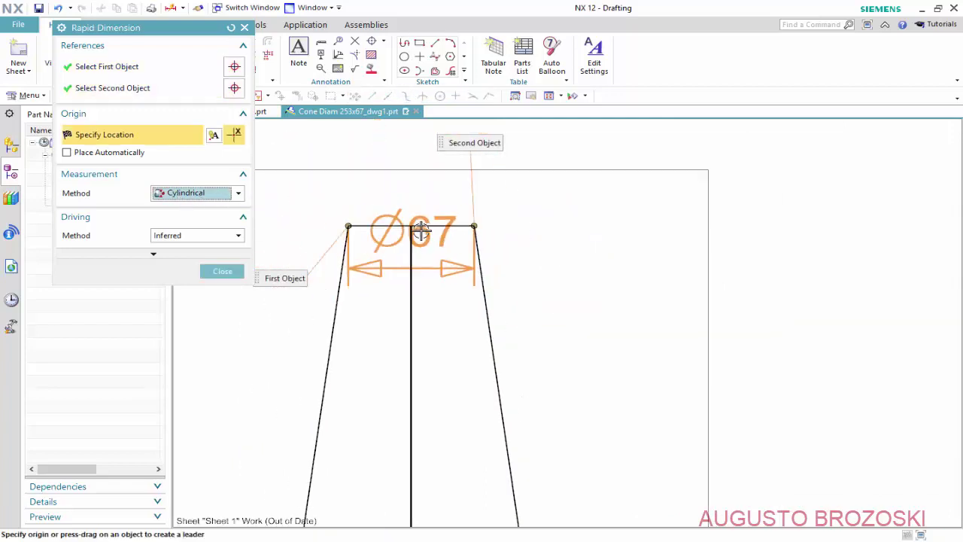
left_click(425, 138)
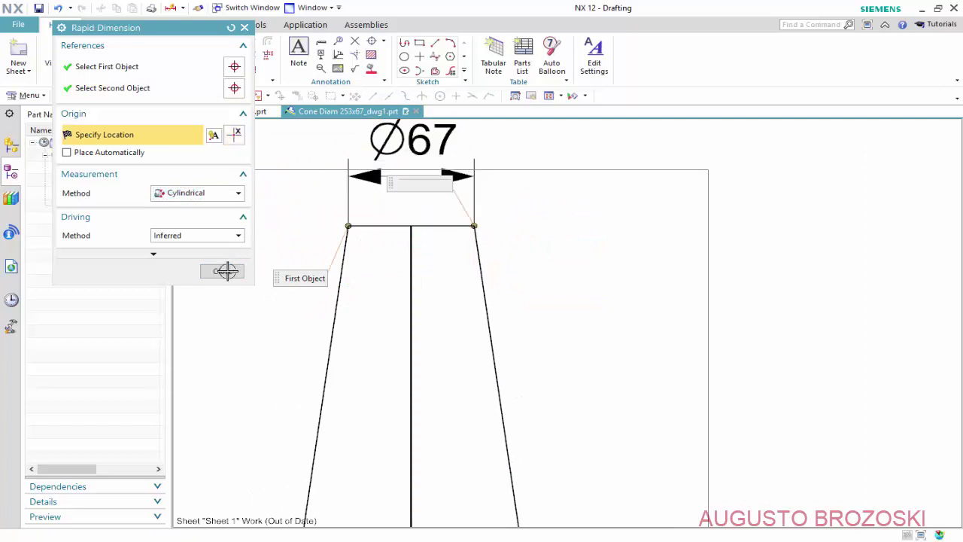
left_click(225, 271)
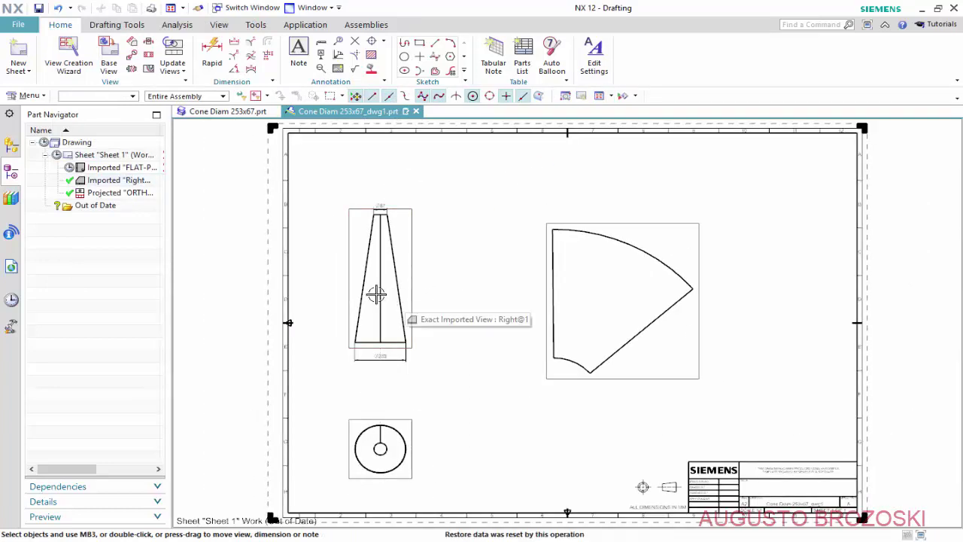
Step: With the Inferred method, add the 670 height between the cone's right corners, placed beside the side view
scroll(387, 294, "up", 2)
left_click(212, 56)
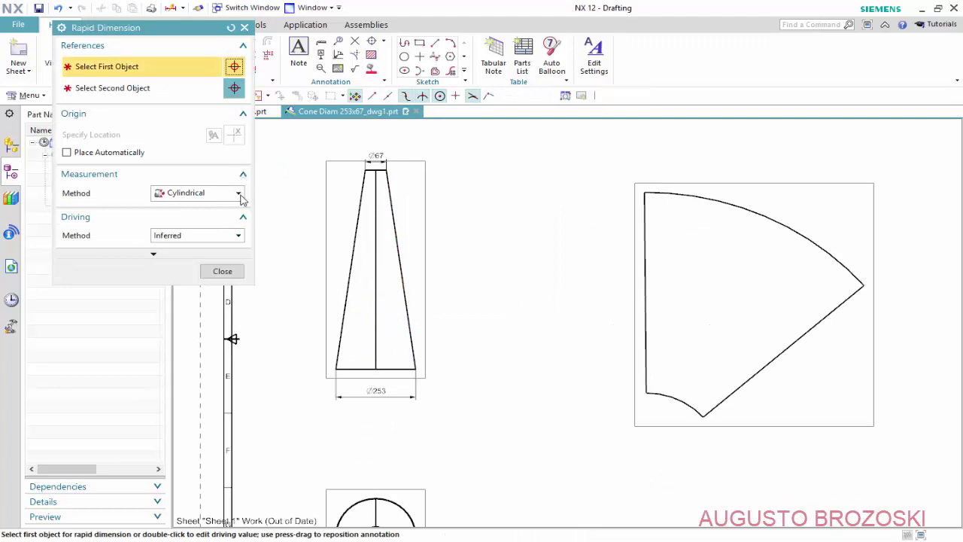
left_click(239, 193)
left_click(218, 209)
scroll(388, 160, "up", 2)
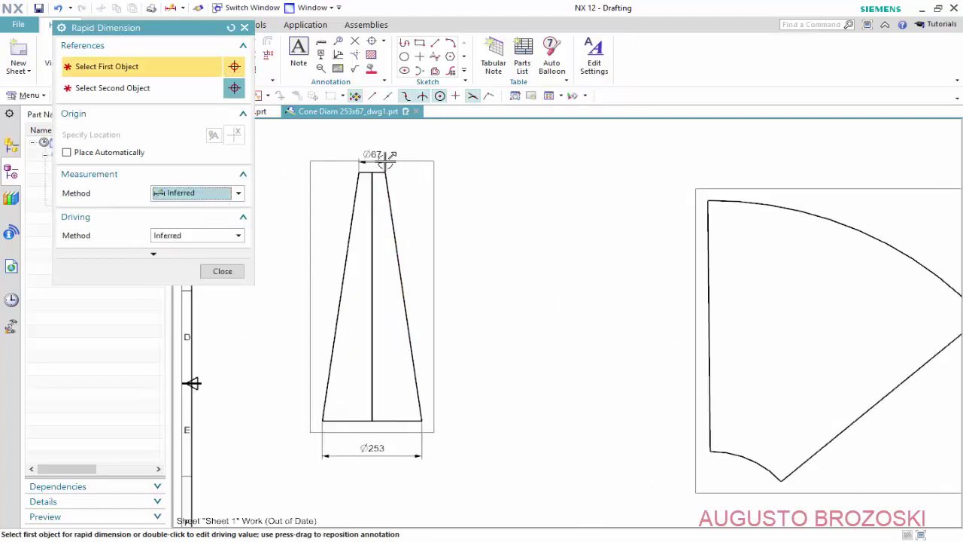
scroll(389, 178, "up", 2)
scroll(389, 178, "up", 2)
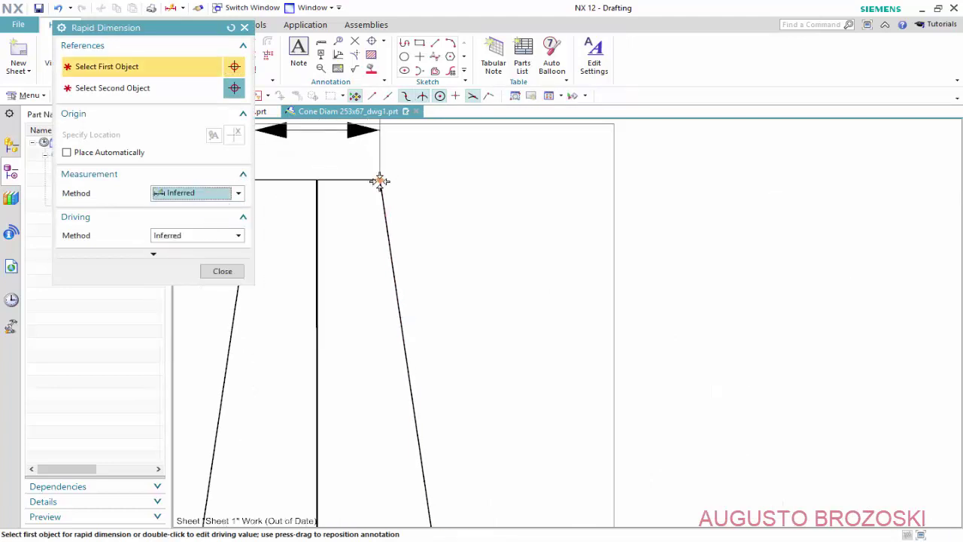
left_click(381, 182)
scroll(418, 238, "down", 1)
scroll(417, 237, "down", 3)
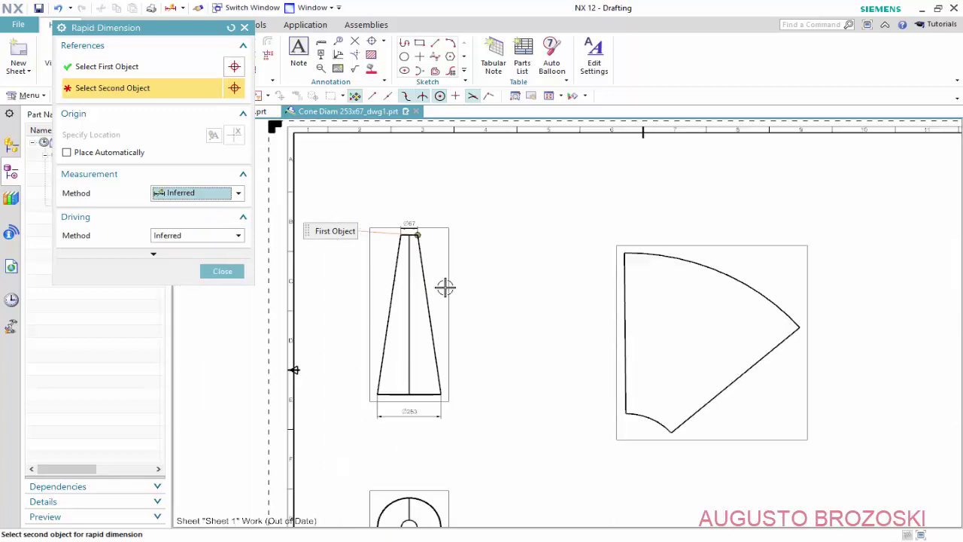
scroll(436, 391, "up", 1)
scroll(453, 389, "up", 4)
scroll(421, 399, "up", 2)
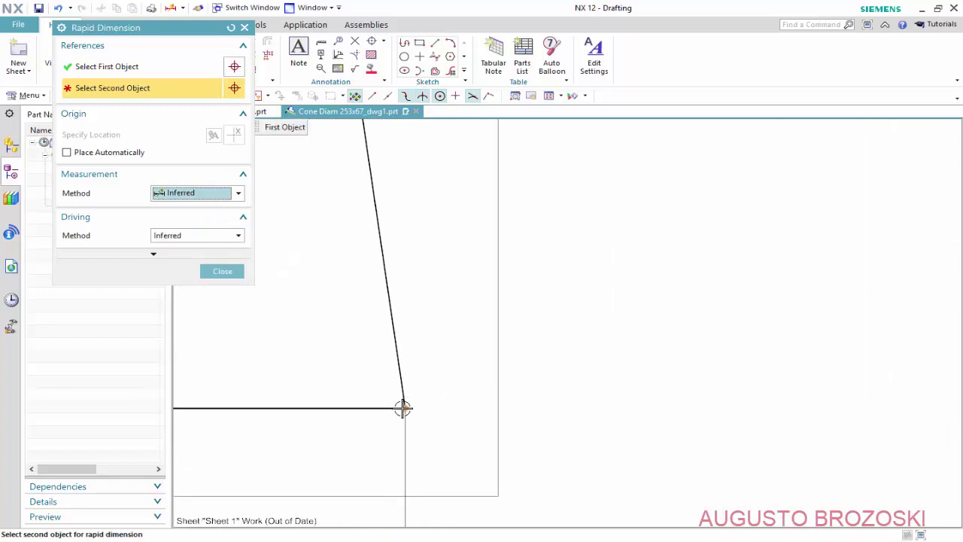
left_click(406, 408)
scroll(405, 408, "down", 2)
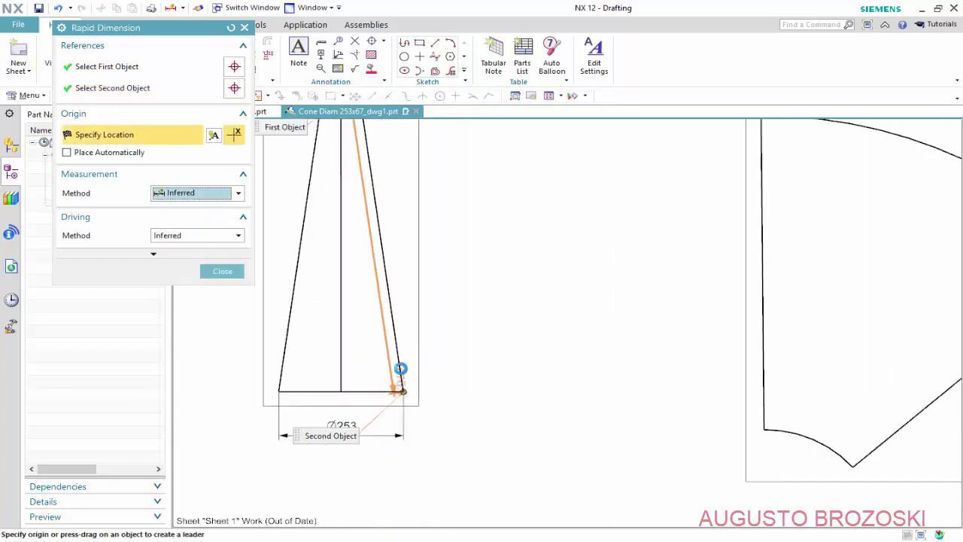
scroll(399, 369, "down", 2)
left_click(426, 269)
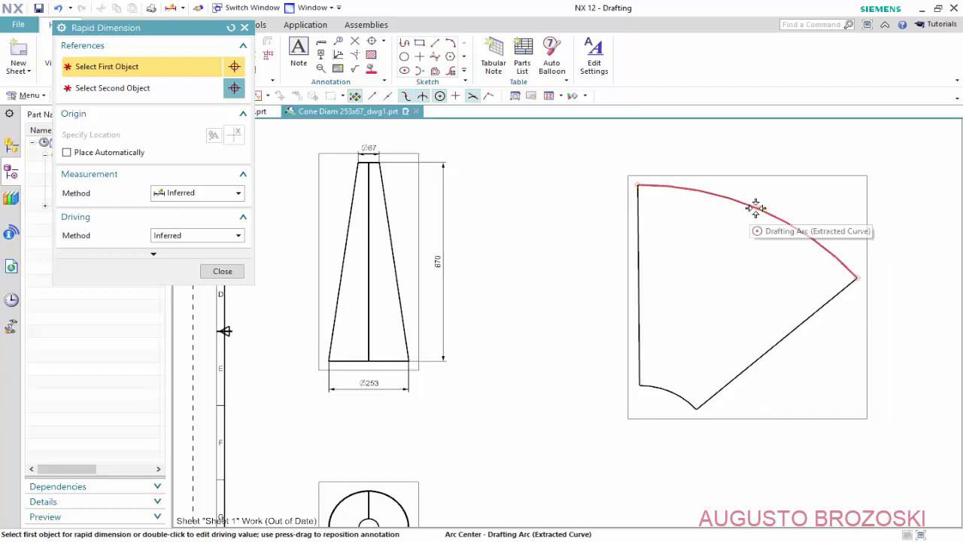
Step: Add the 676.4 side-length dimension across the fan and move it left of the flat pattern
left_click(760, 209)
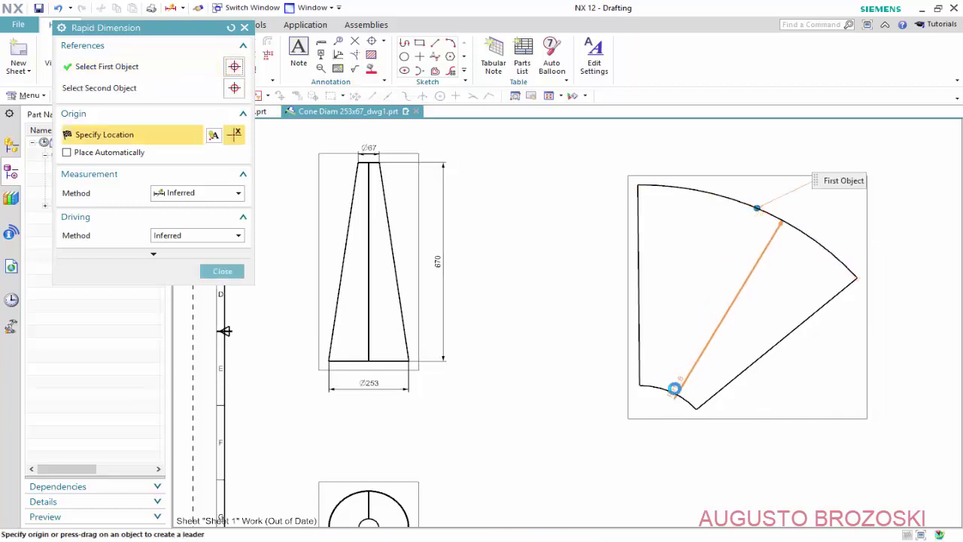
left_click(672, 392)
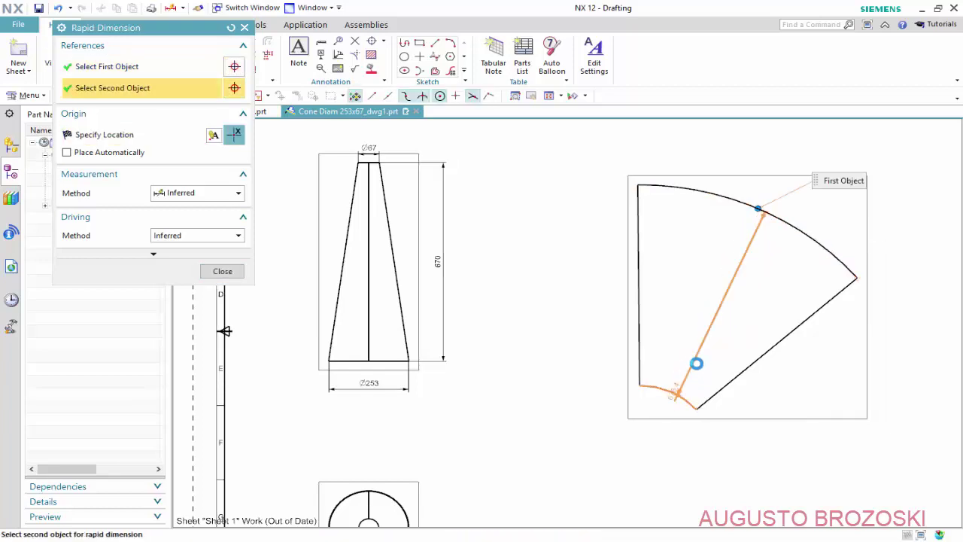
left_click(690, 298)
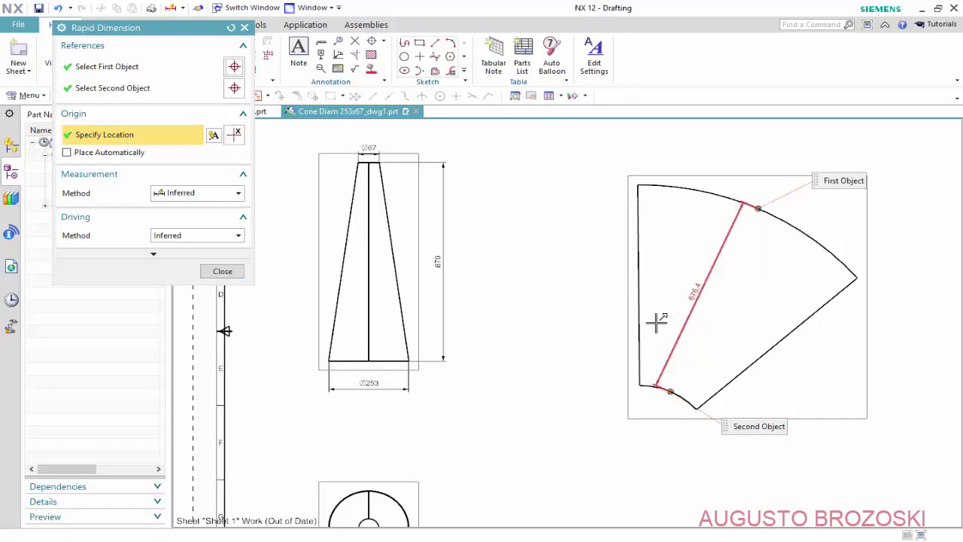
left_click(239, 274)
left_click_drag(700, 284, 550, 218)
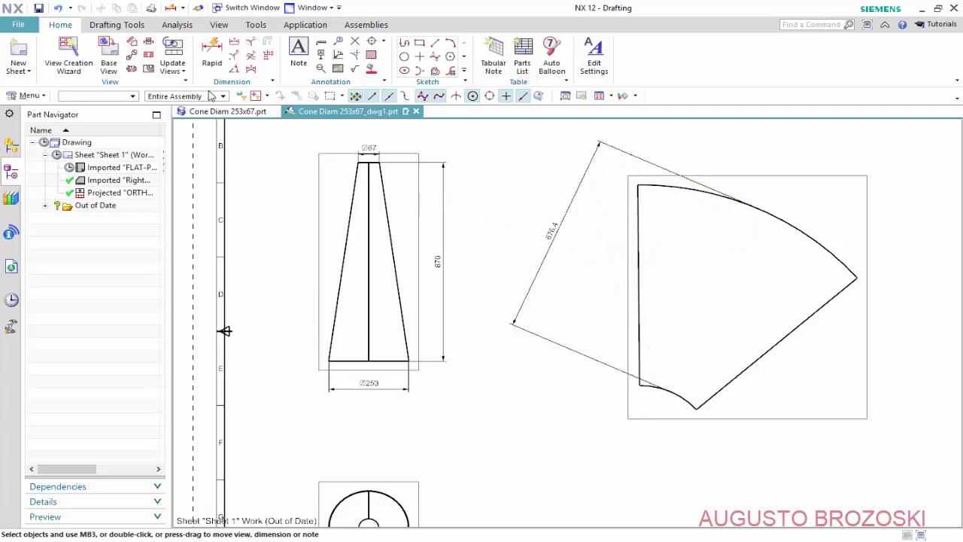
Step: Add the 764.2 outer chord above the outer arc and 197.7 inner chord below the inner arc
left_click(213, 51)
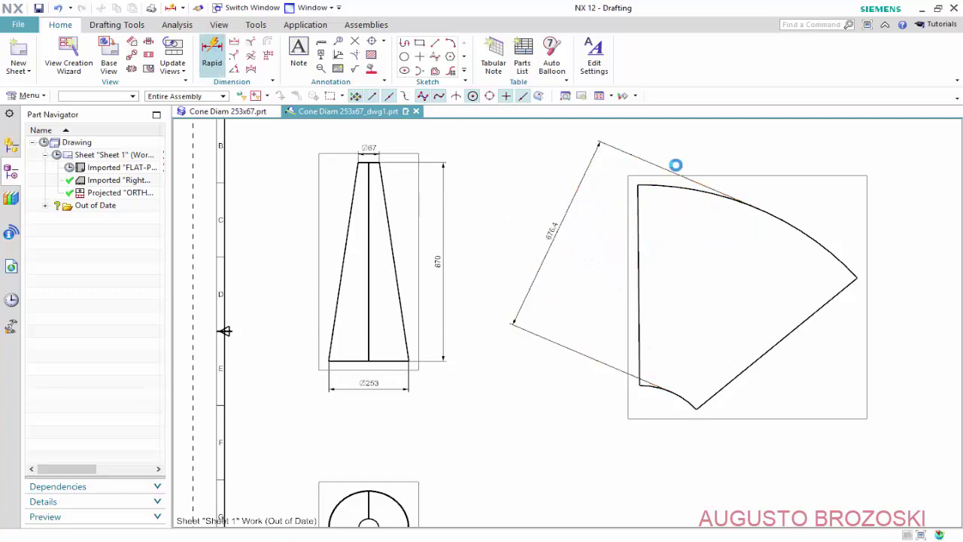
left_click(756, 208)
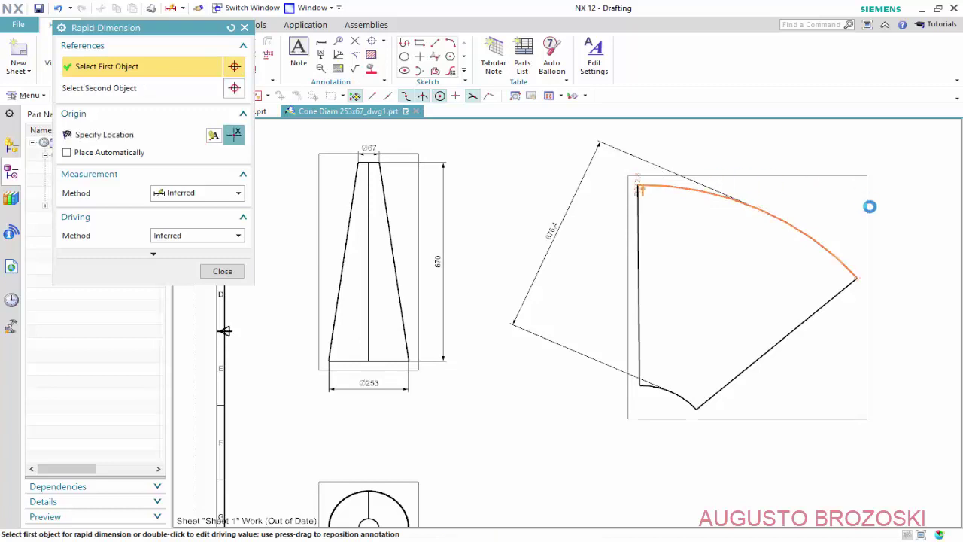
left_click(855, 278)
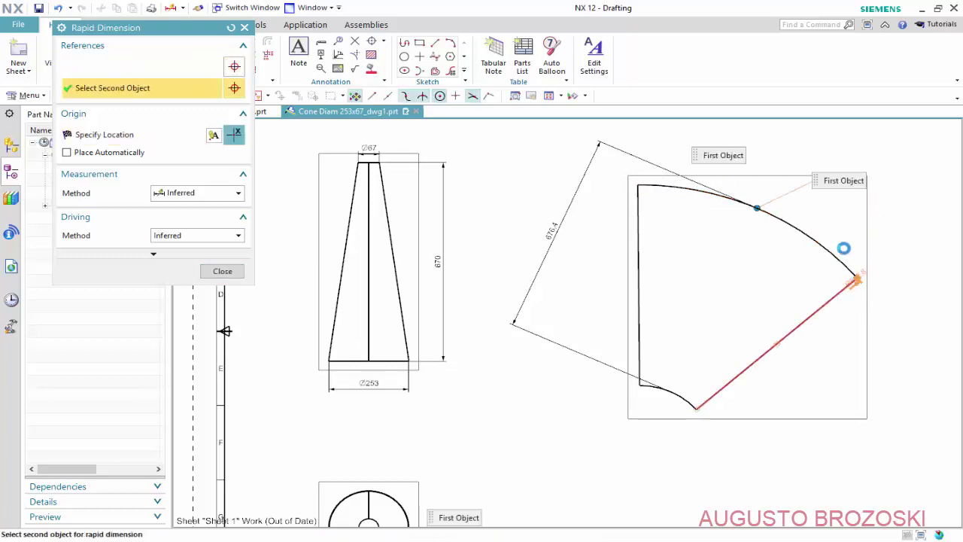
left_click(798, 189)
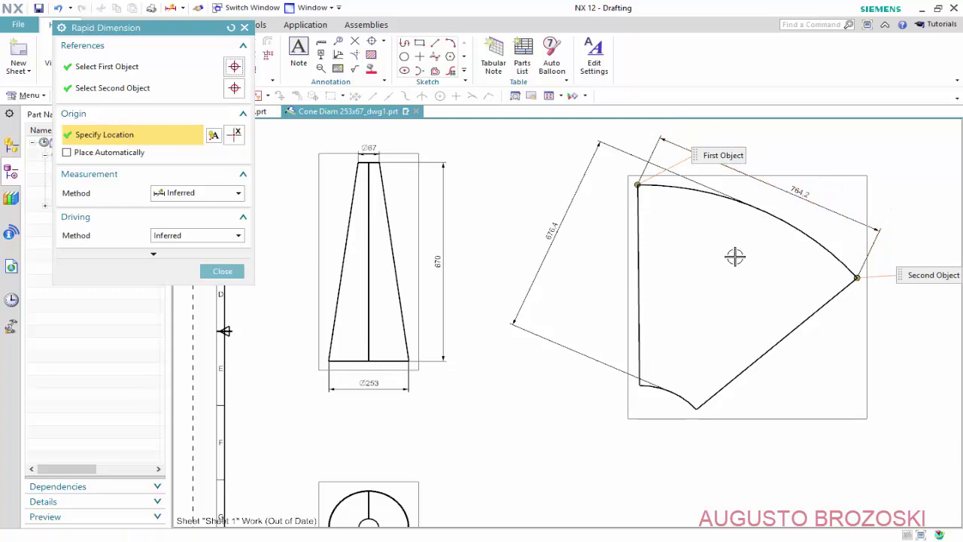
left_click(639, 381)
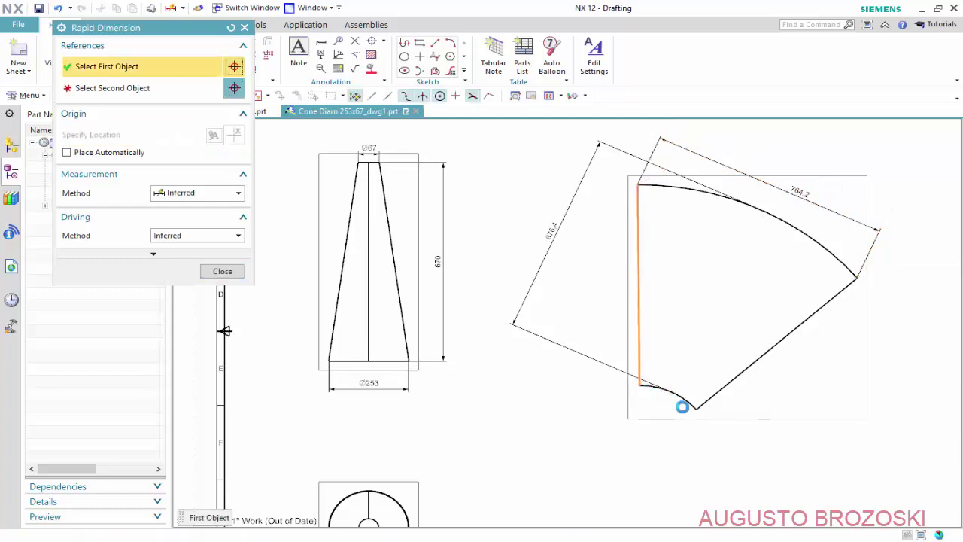
left_click(695, 410)
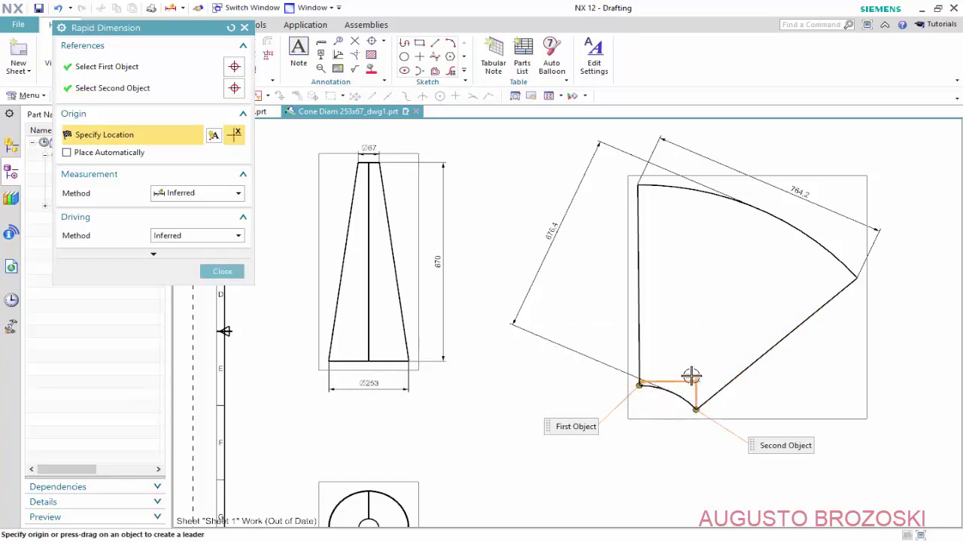
left_click(659, 406)
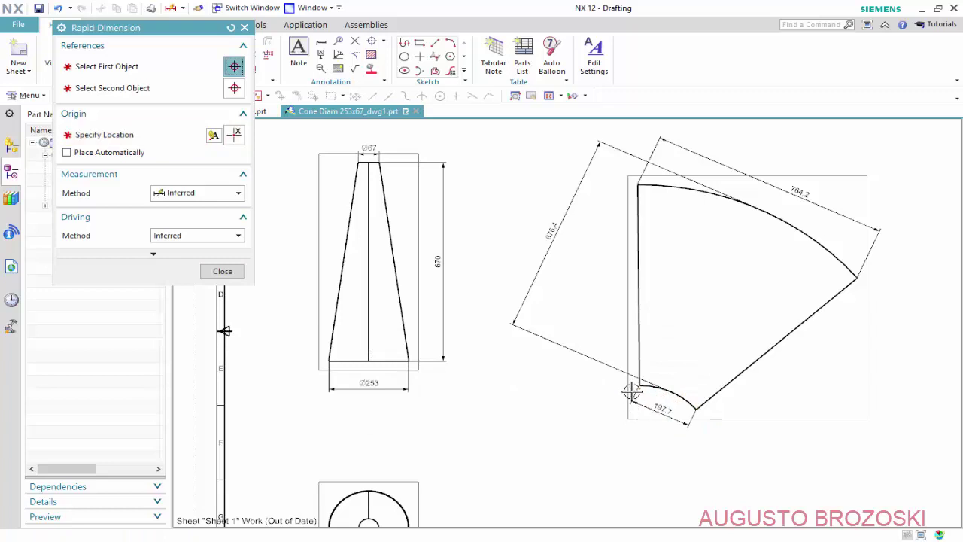
left_click(799, 230)
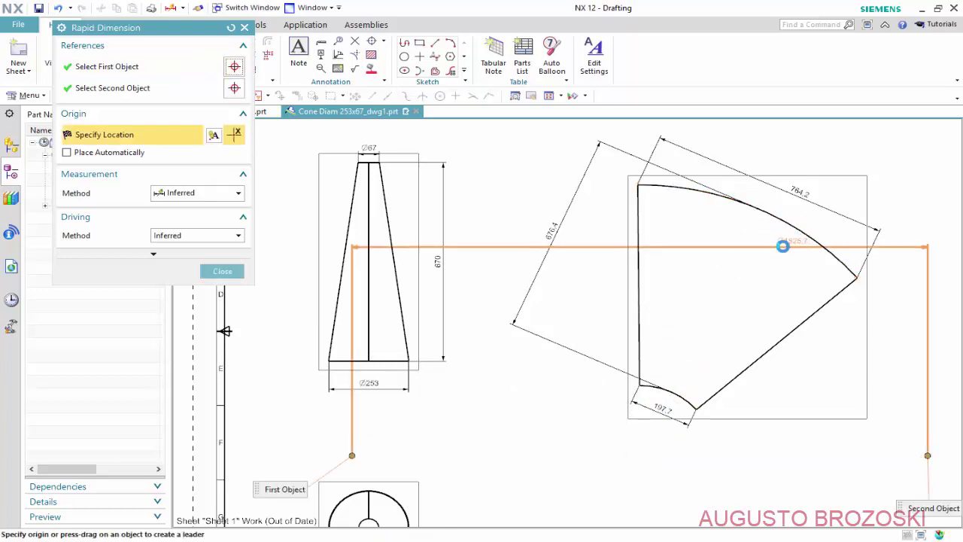
Step: With the Radial method, place R912.6 on the outer arc and R236.4 below the inner arc
left_click(237, 194)
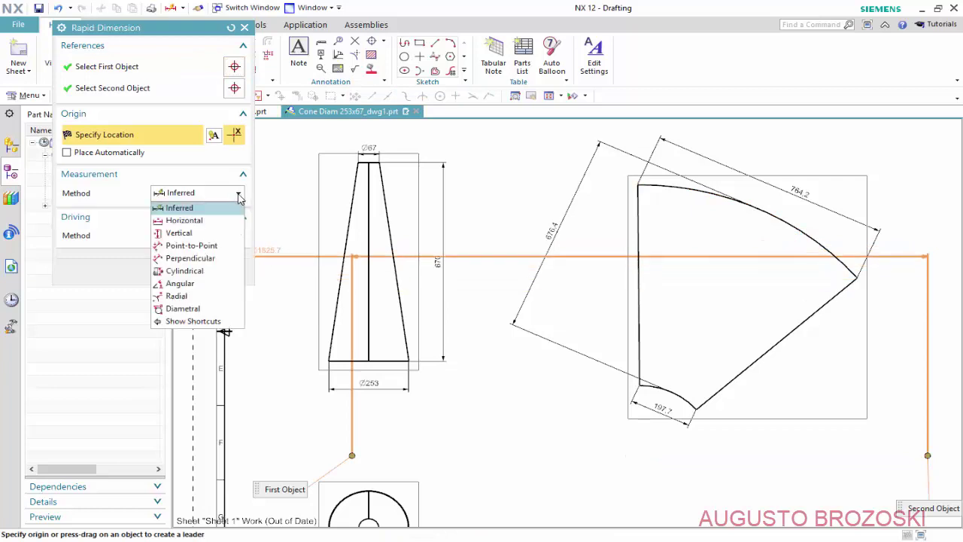
left_click(193, 296)
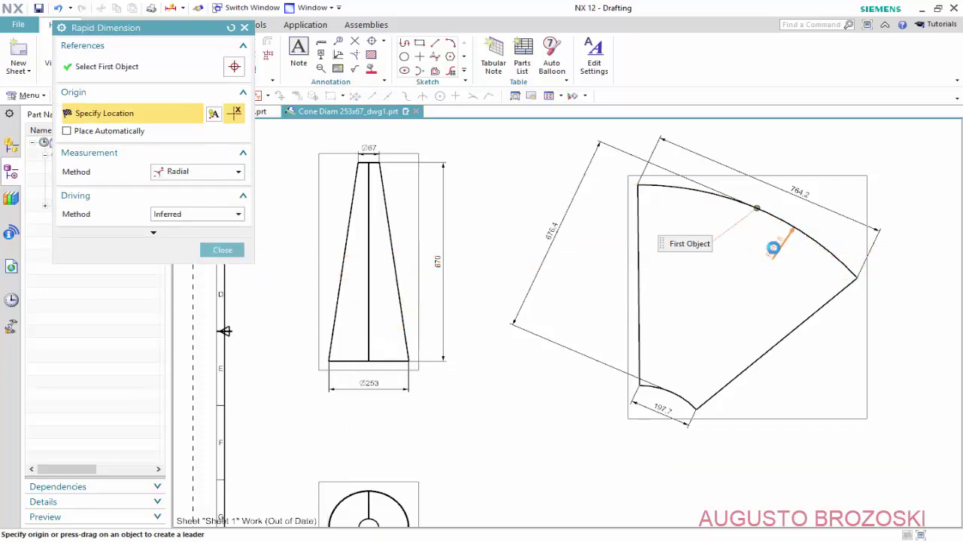
left_click(783, 251)
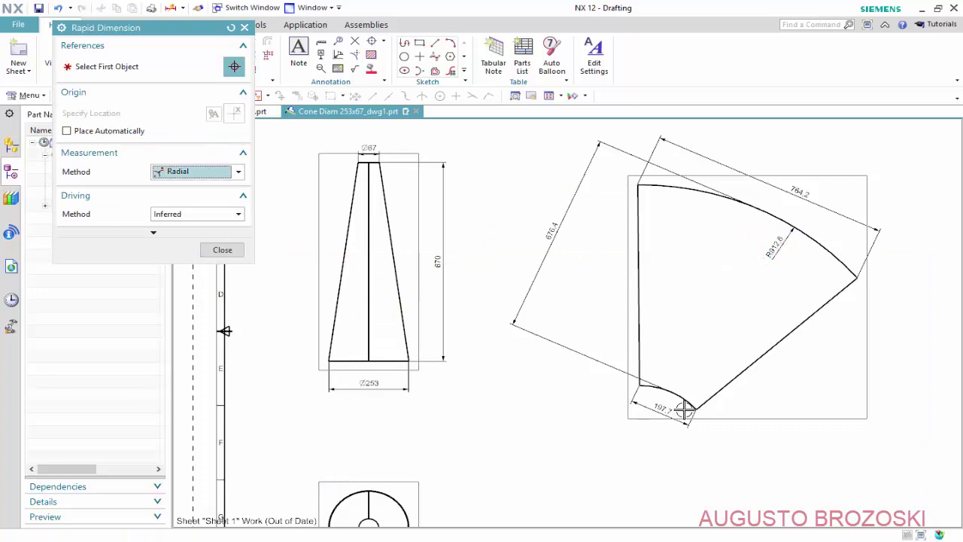
scroll(684, 409, "up", 1)
scroll(680, 407, "up", 3)
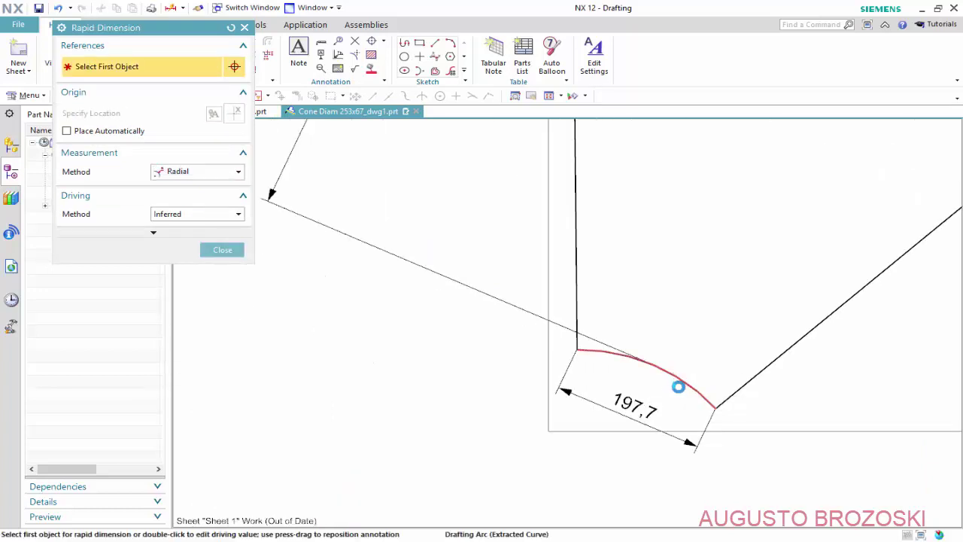
left_click(677, 382)
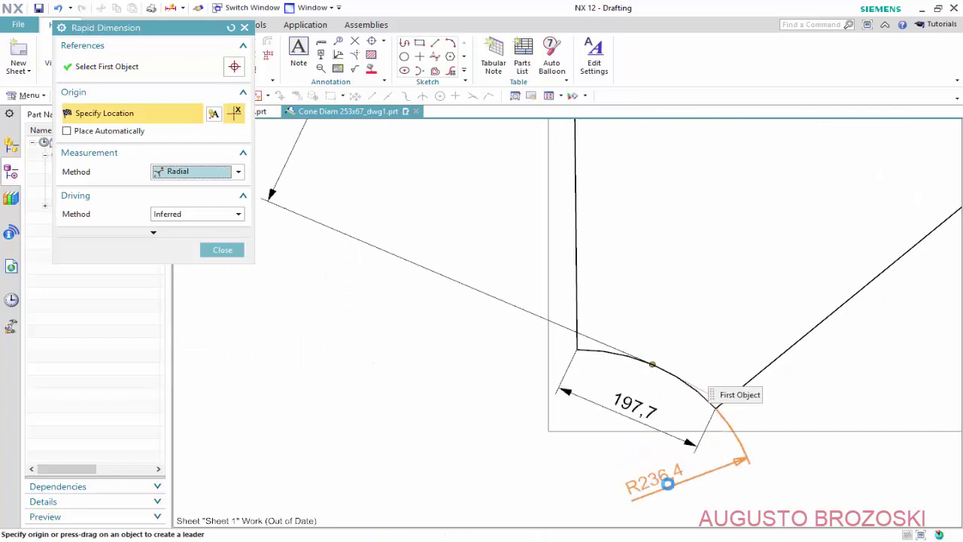
left_click(666, 483)
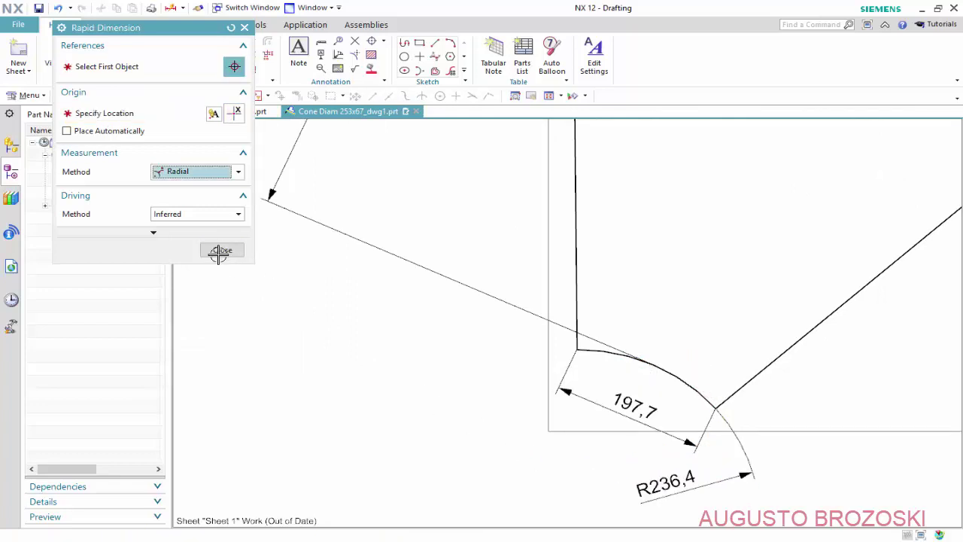
left_click(226, 251)
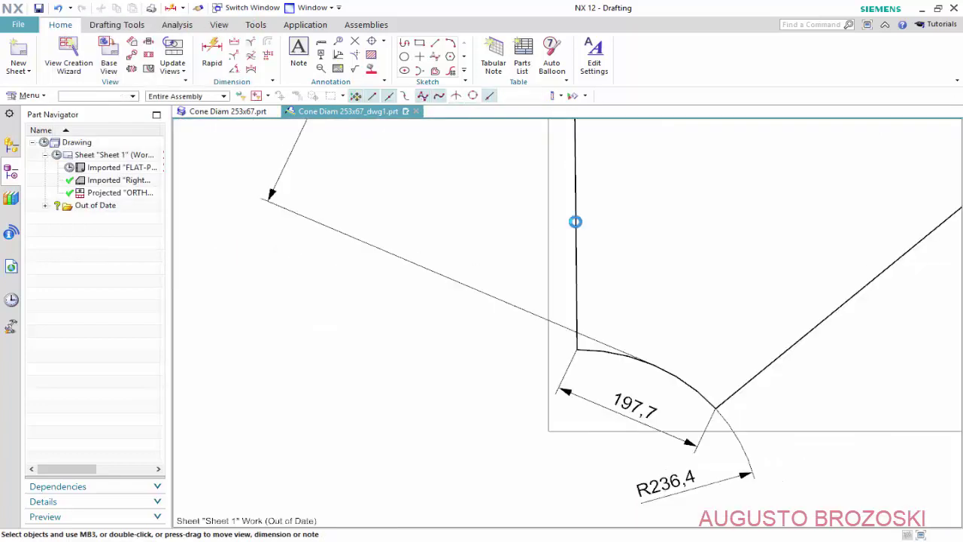
Step: Fit the whole sheet in view and save the drawing as Cone Diam 253x67_dwg1.prt
left_click(598, 97)
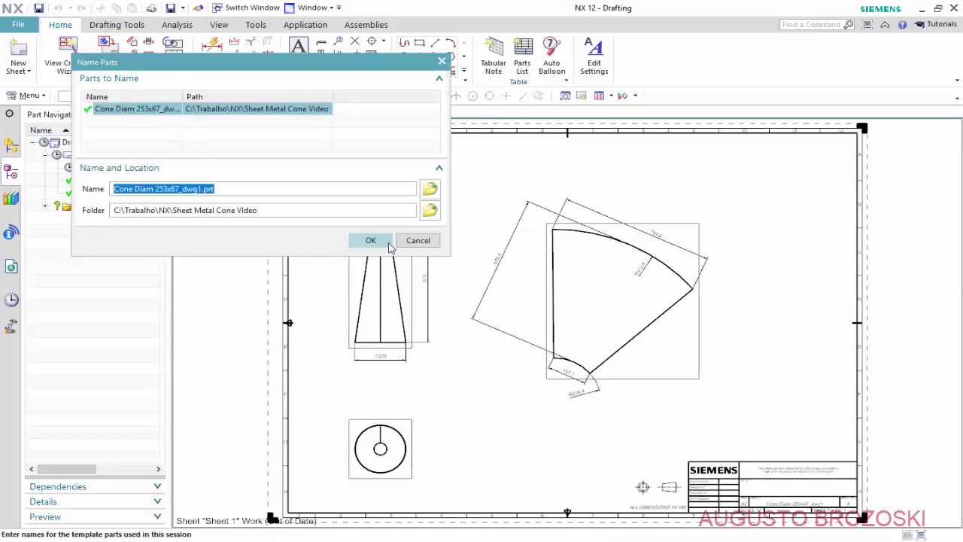
left_click(374, 242)
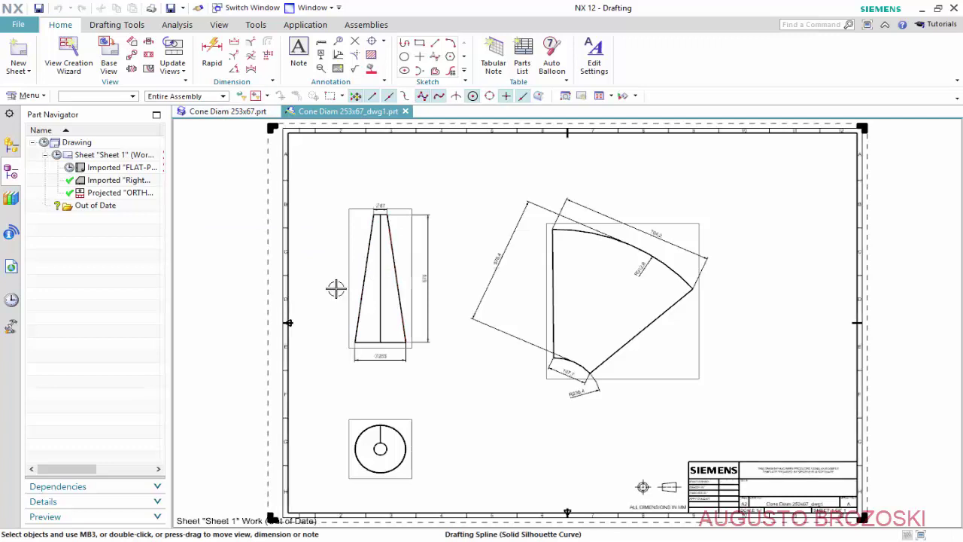
Step: Switch to the Cone Diam 253x67.prt tab to show the 3D sheet-metal cone
left_click(226, 111)
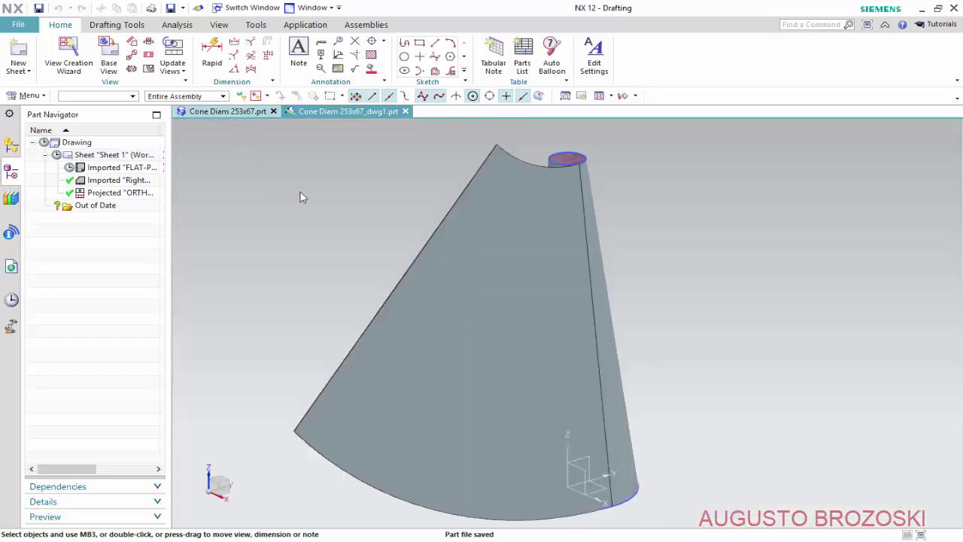